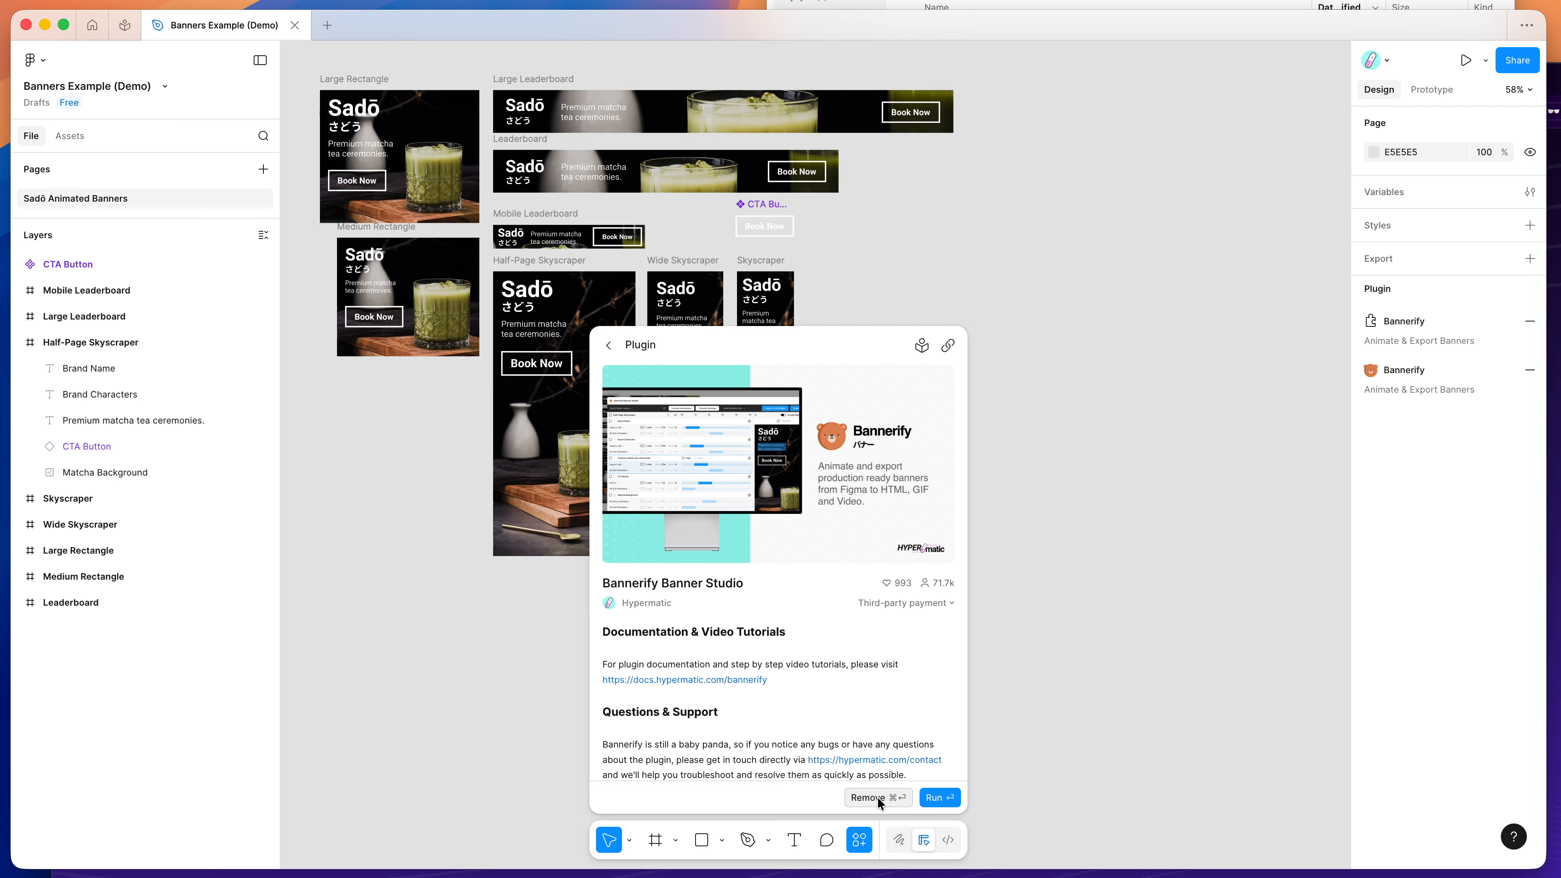
Run the saved Bannerify Banner Studio plugin and move its window clear of the banner frames
left_click(889, 255)
scroll(888, 255, "up", 3)
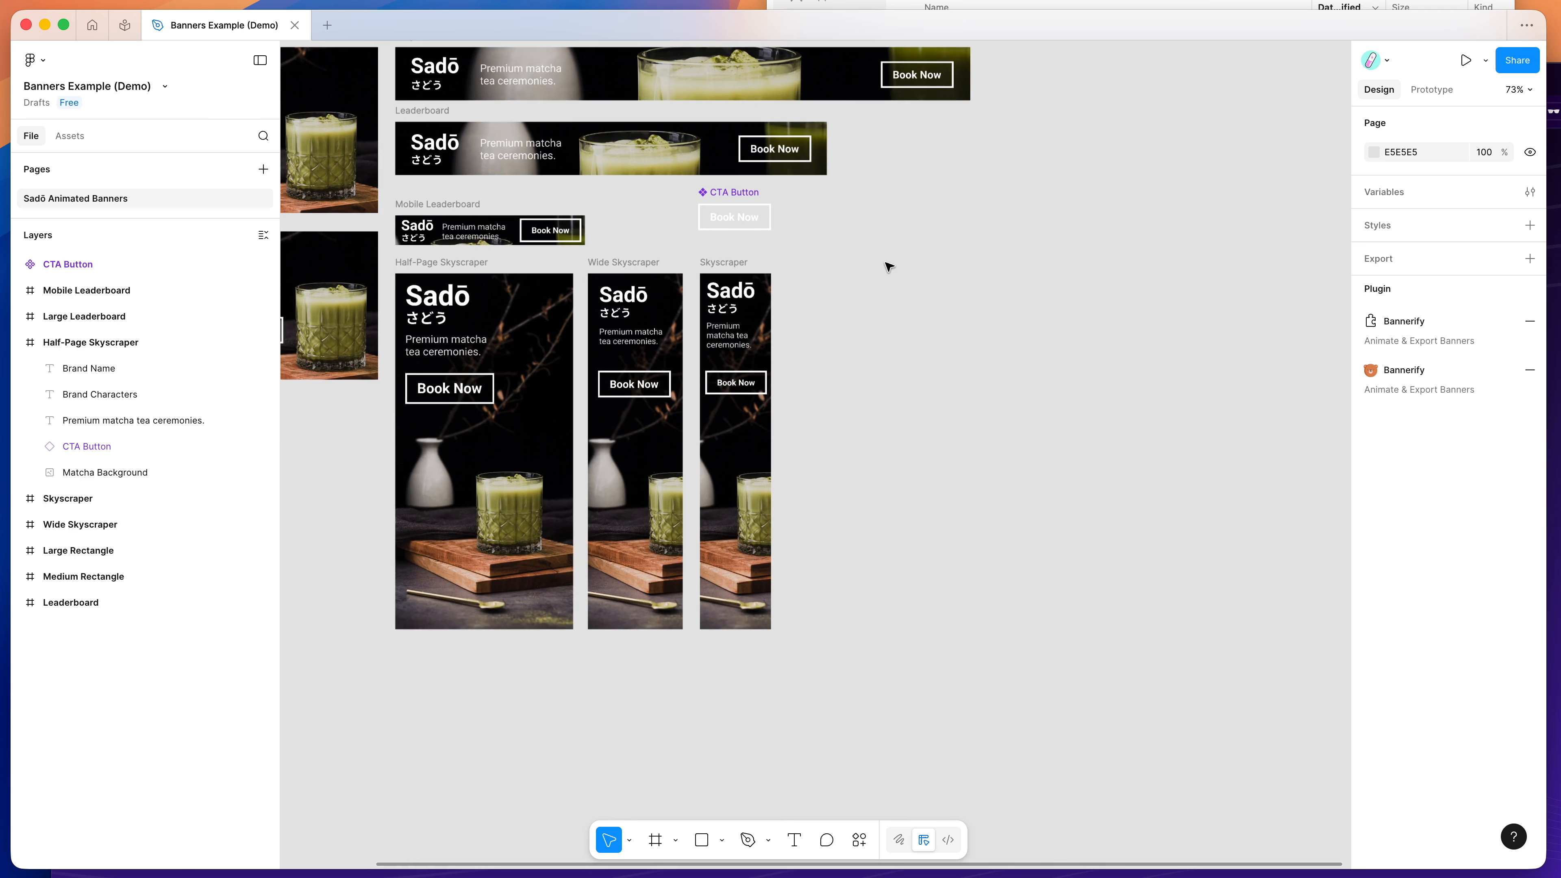
right_click(885, 261)
mouse_move(943, 401)
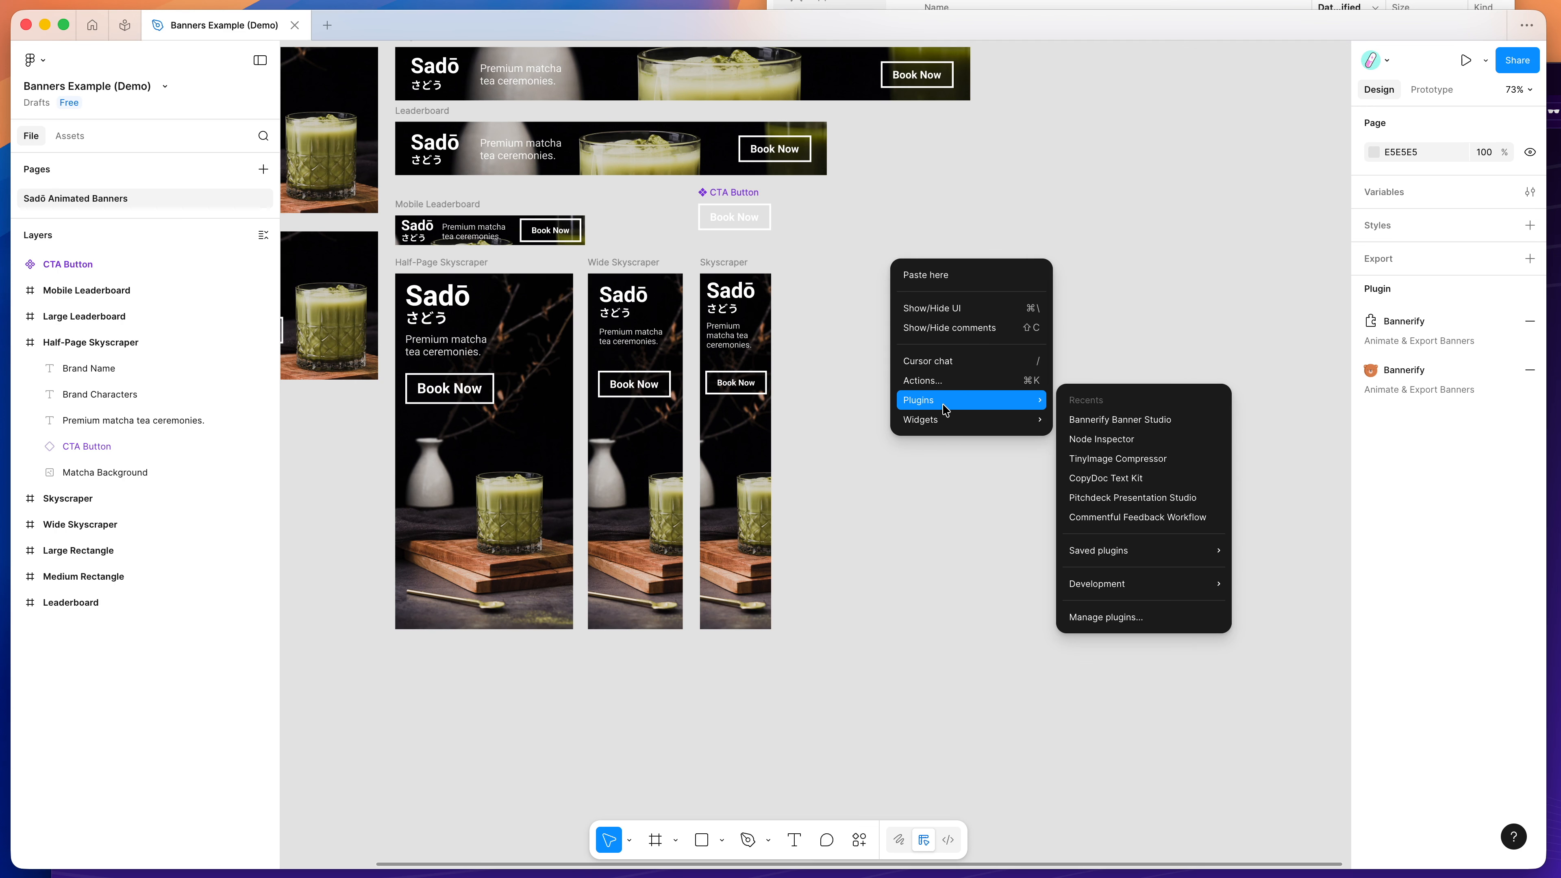
mouse_move(1162, 563)
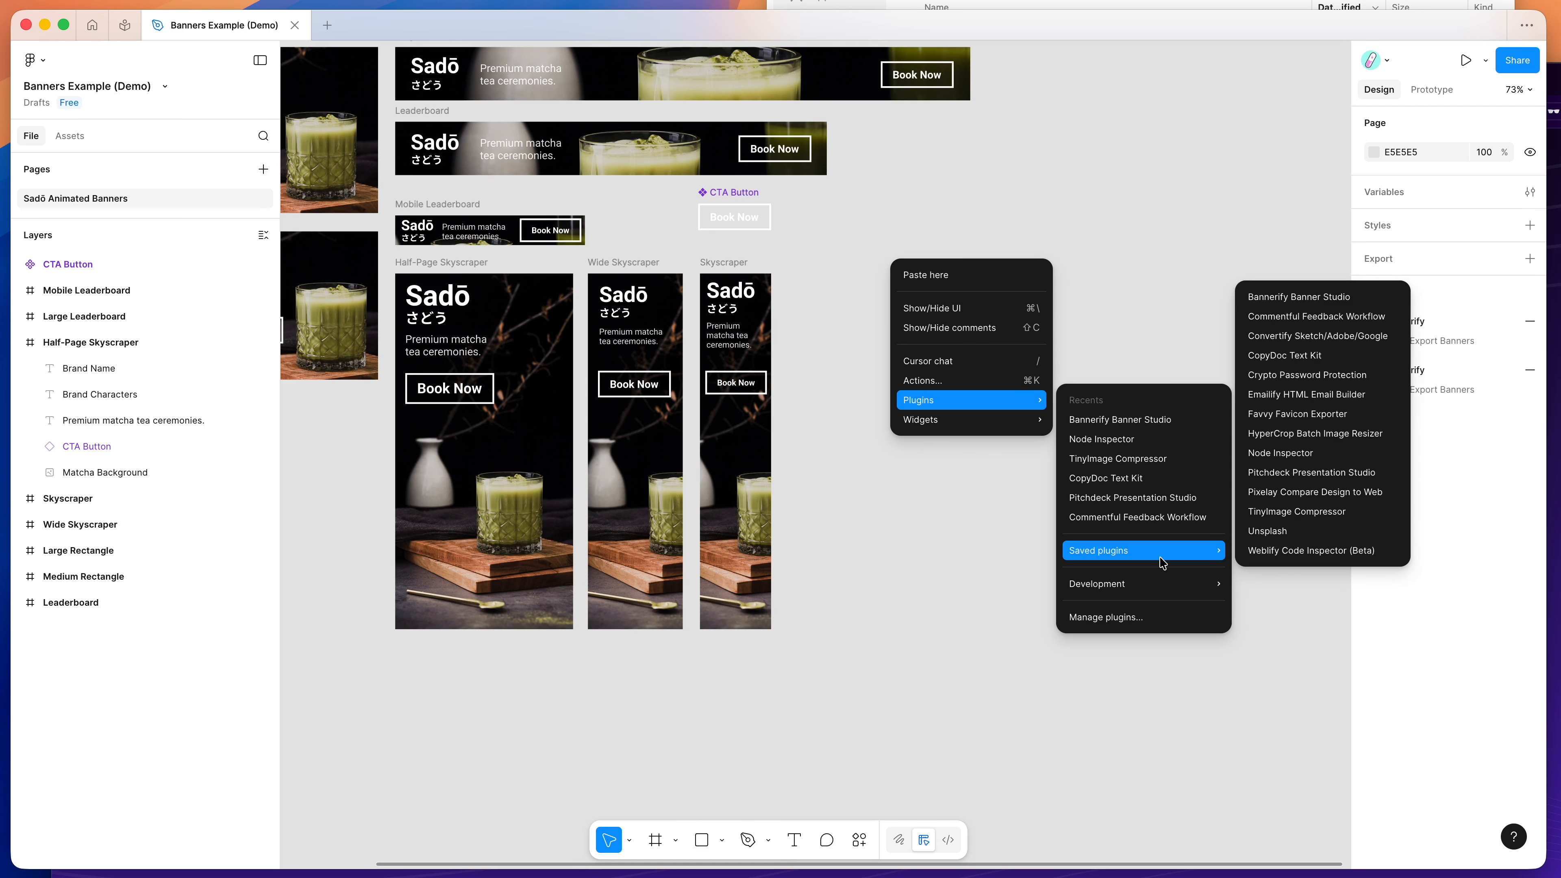
left_click(1291, 297)
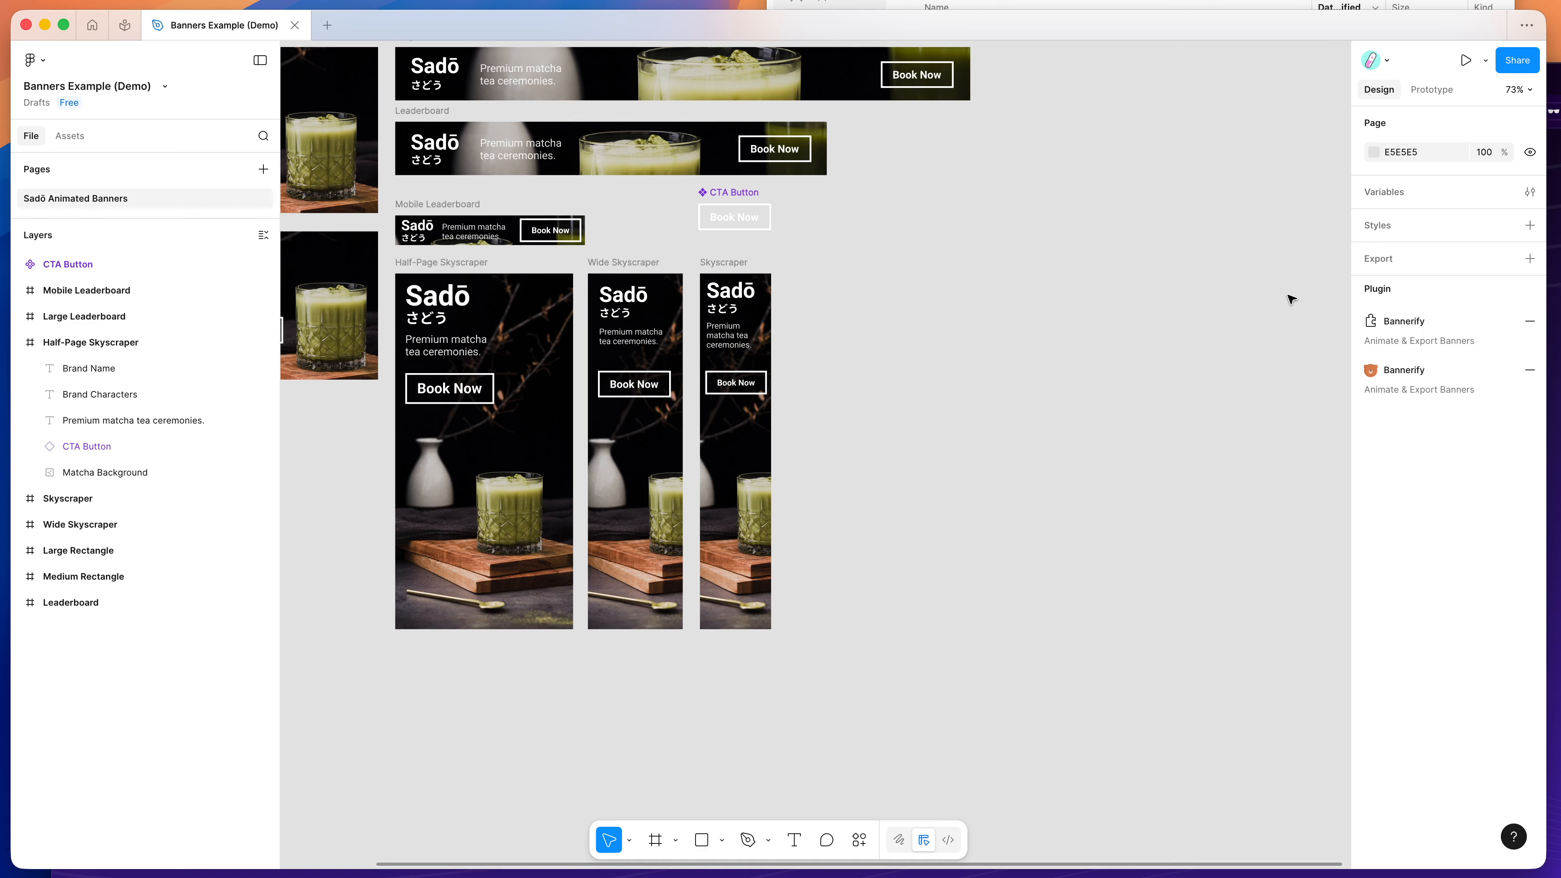
left_click_drag(1078, 347, 1294, 238)
scroll(1079, 198, "up", 2)
scroll(1082, 195, "down", 2)
scroll(1082, 196, "down", 2)
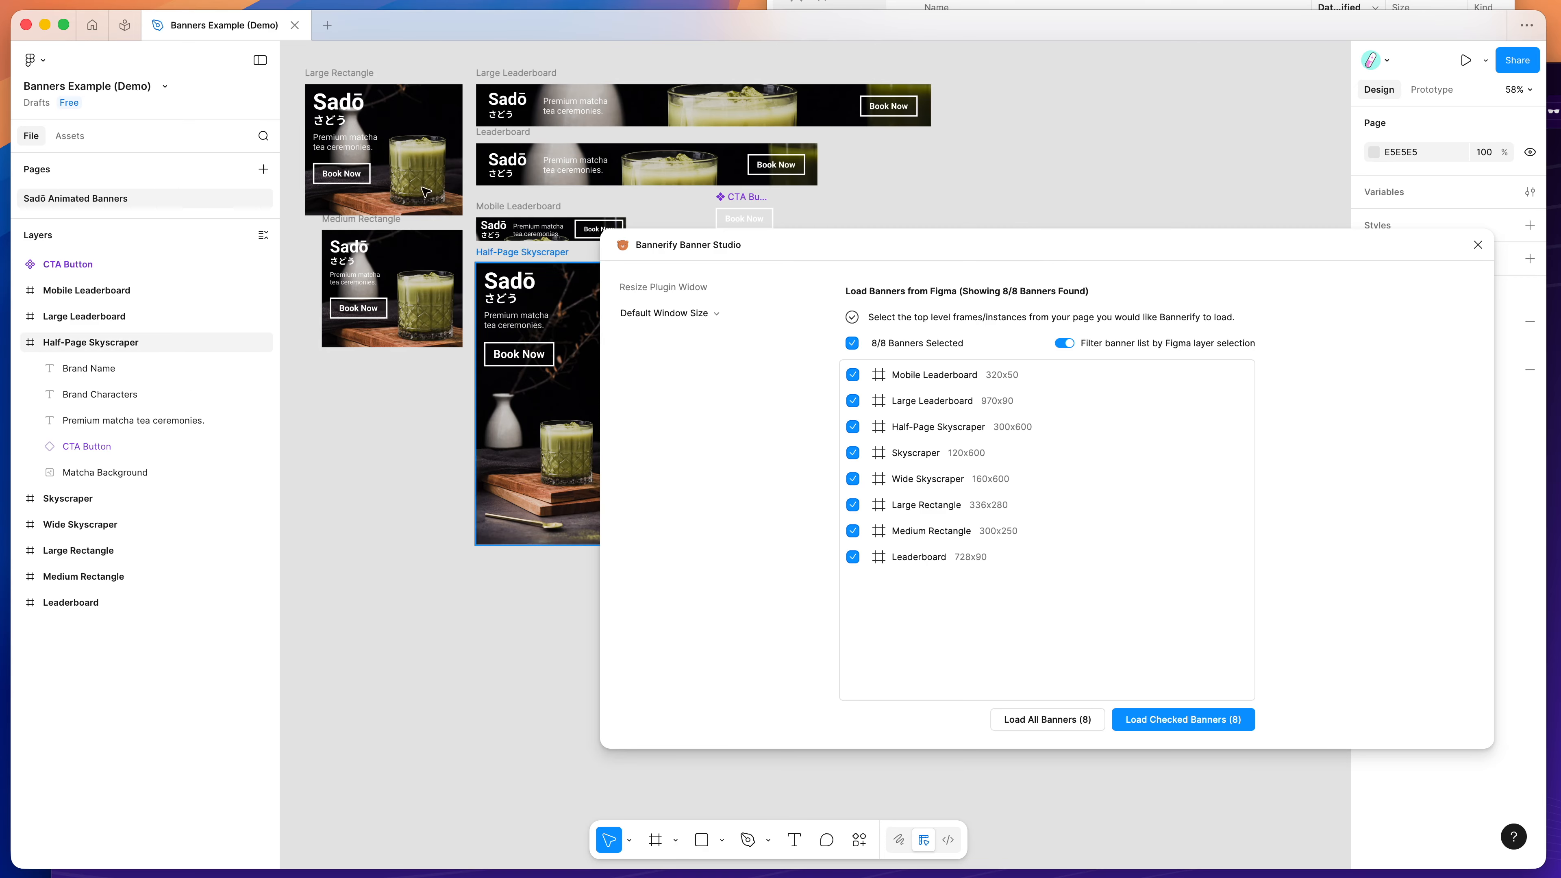
Select the Large Rectangle frame and expand it in the layer list to inspect its layers
left_click(353, 74)
key("Tab")
key("Escape")
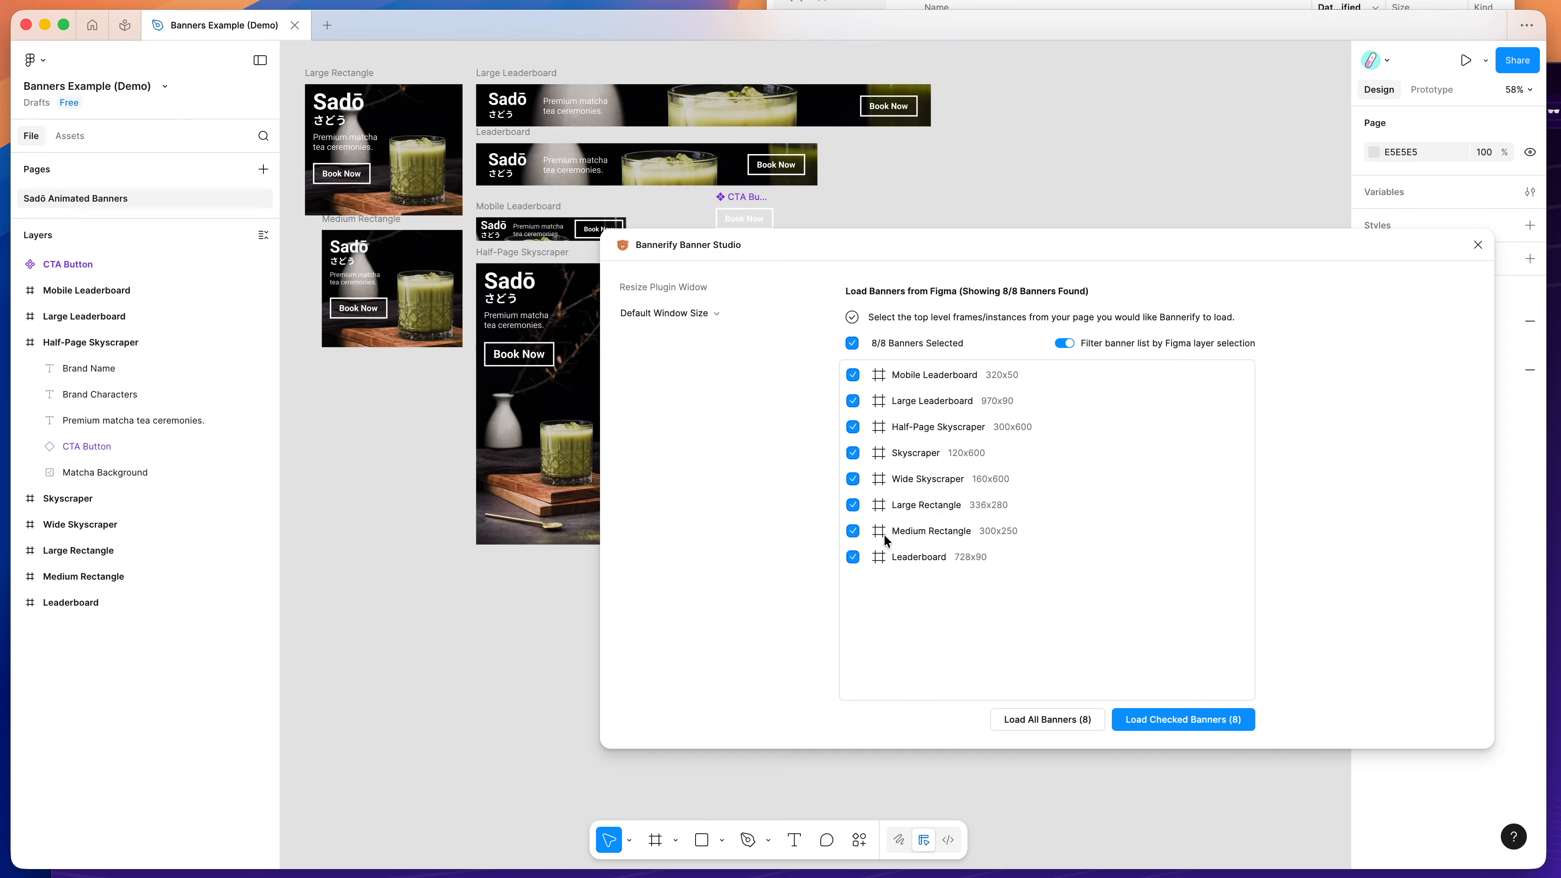
left_click(37, 553)
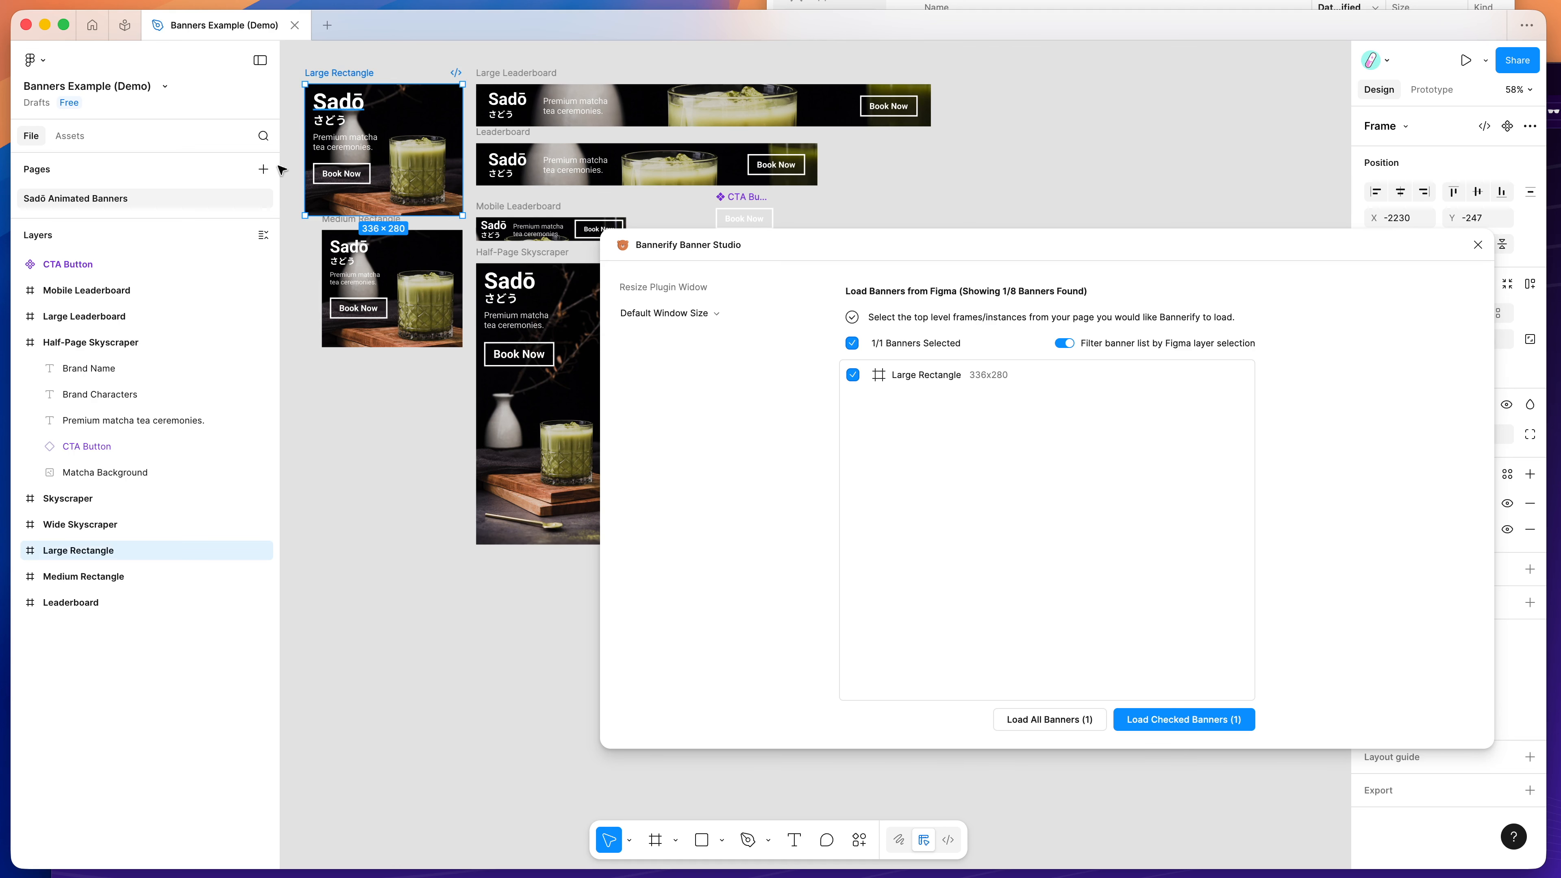
left_click(17, 550)
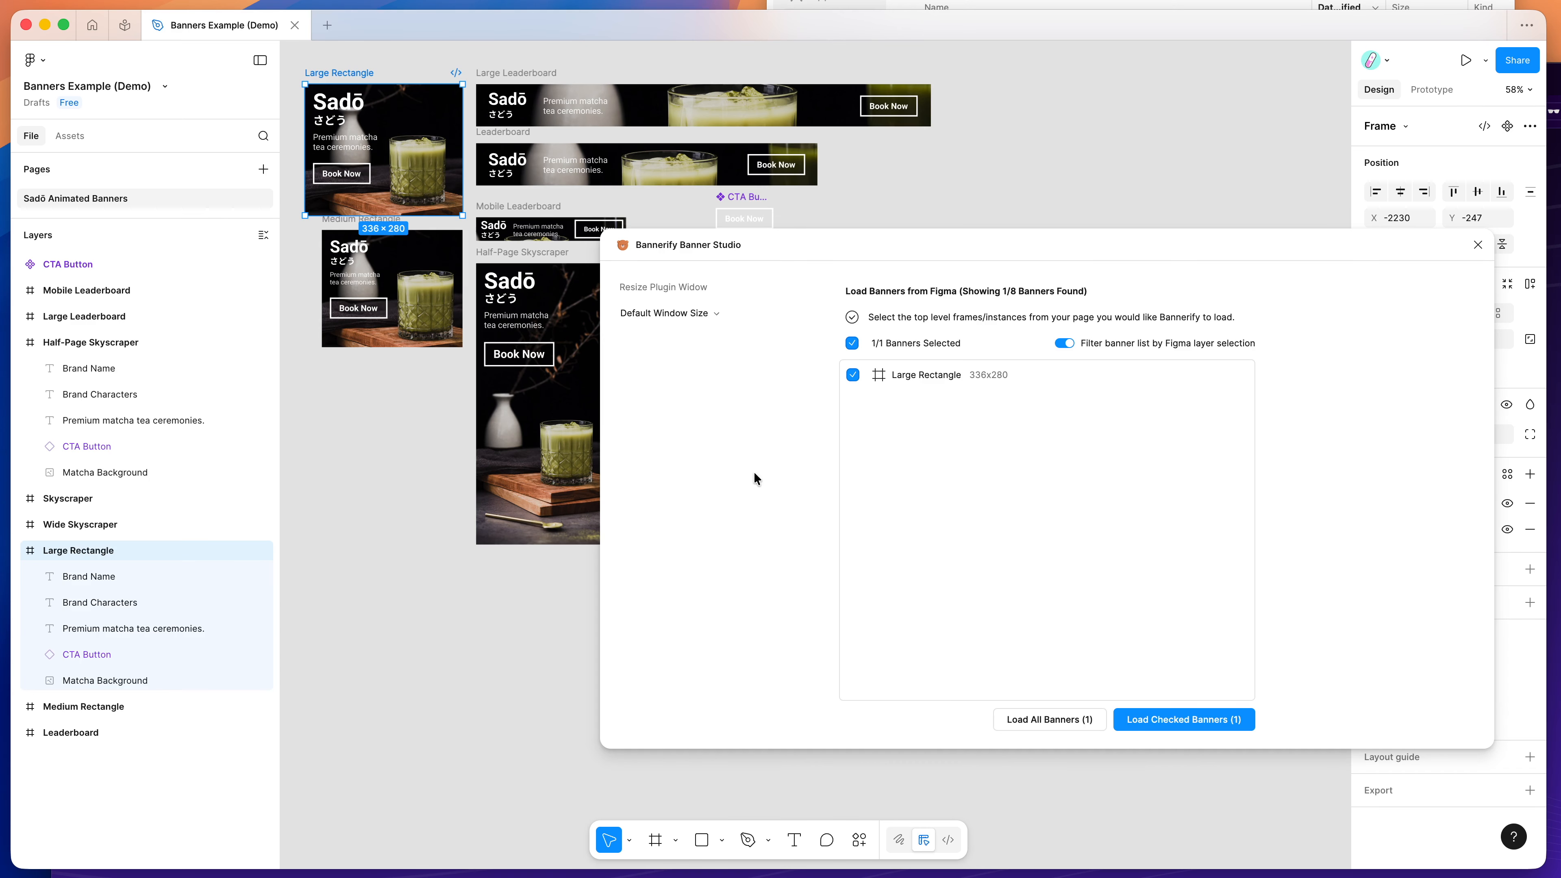
Clear the frame selection and load all eight banners into Bannerify
left_click(933, 194)
left_click(1022, 724)
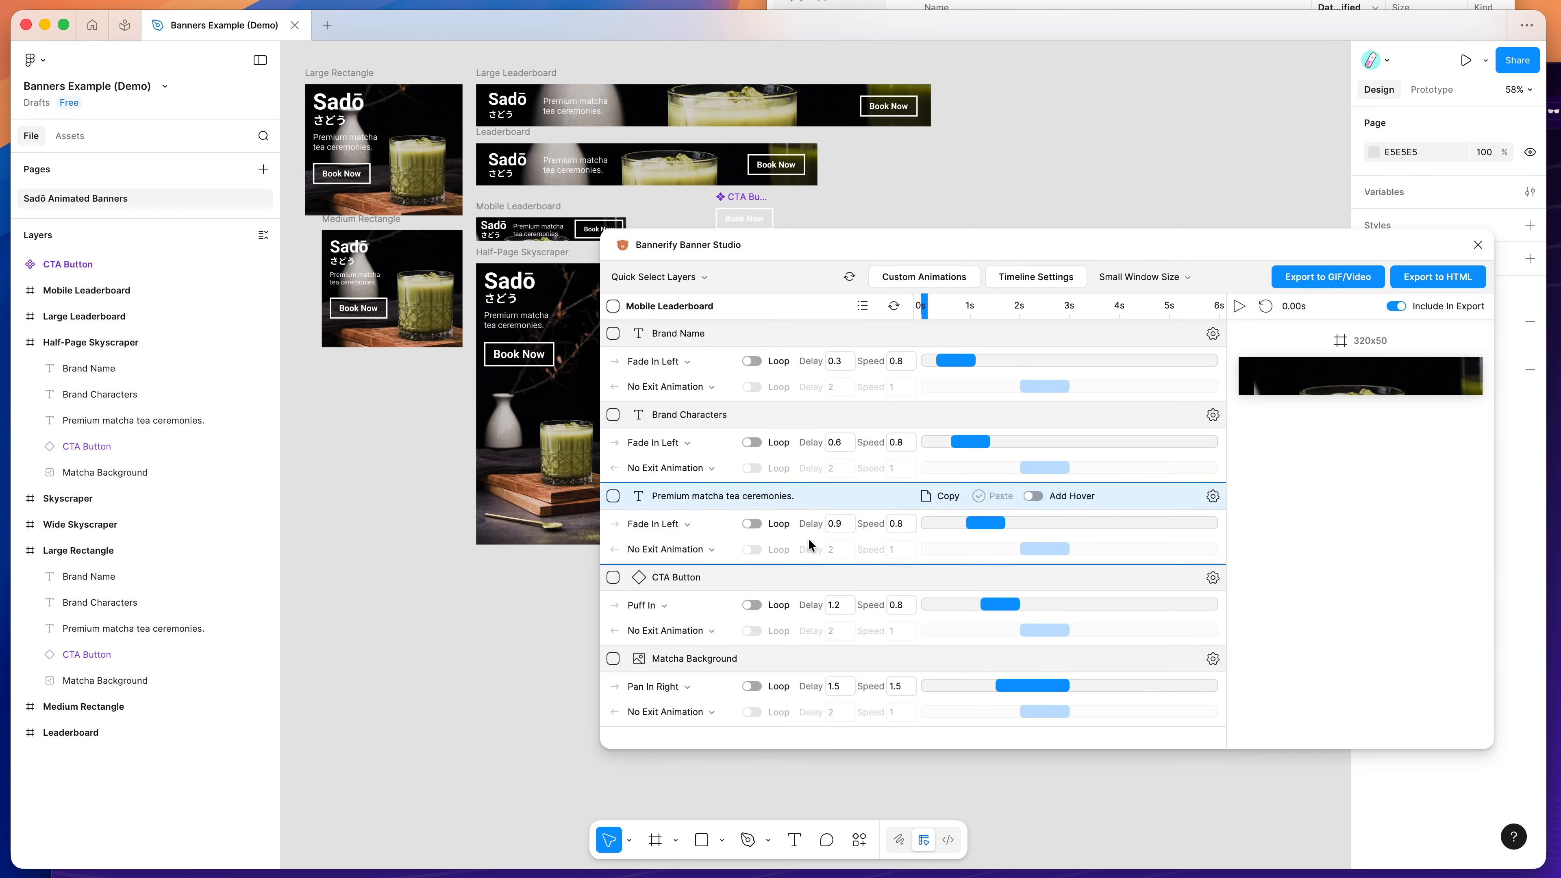
Scrub the Mobile Leaderboard, Skyscraper and Wide Skyscraper timelines to about 3 seconds to preview their animations
left_click_drag(924, 311, 1076, 310)
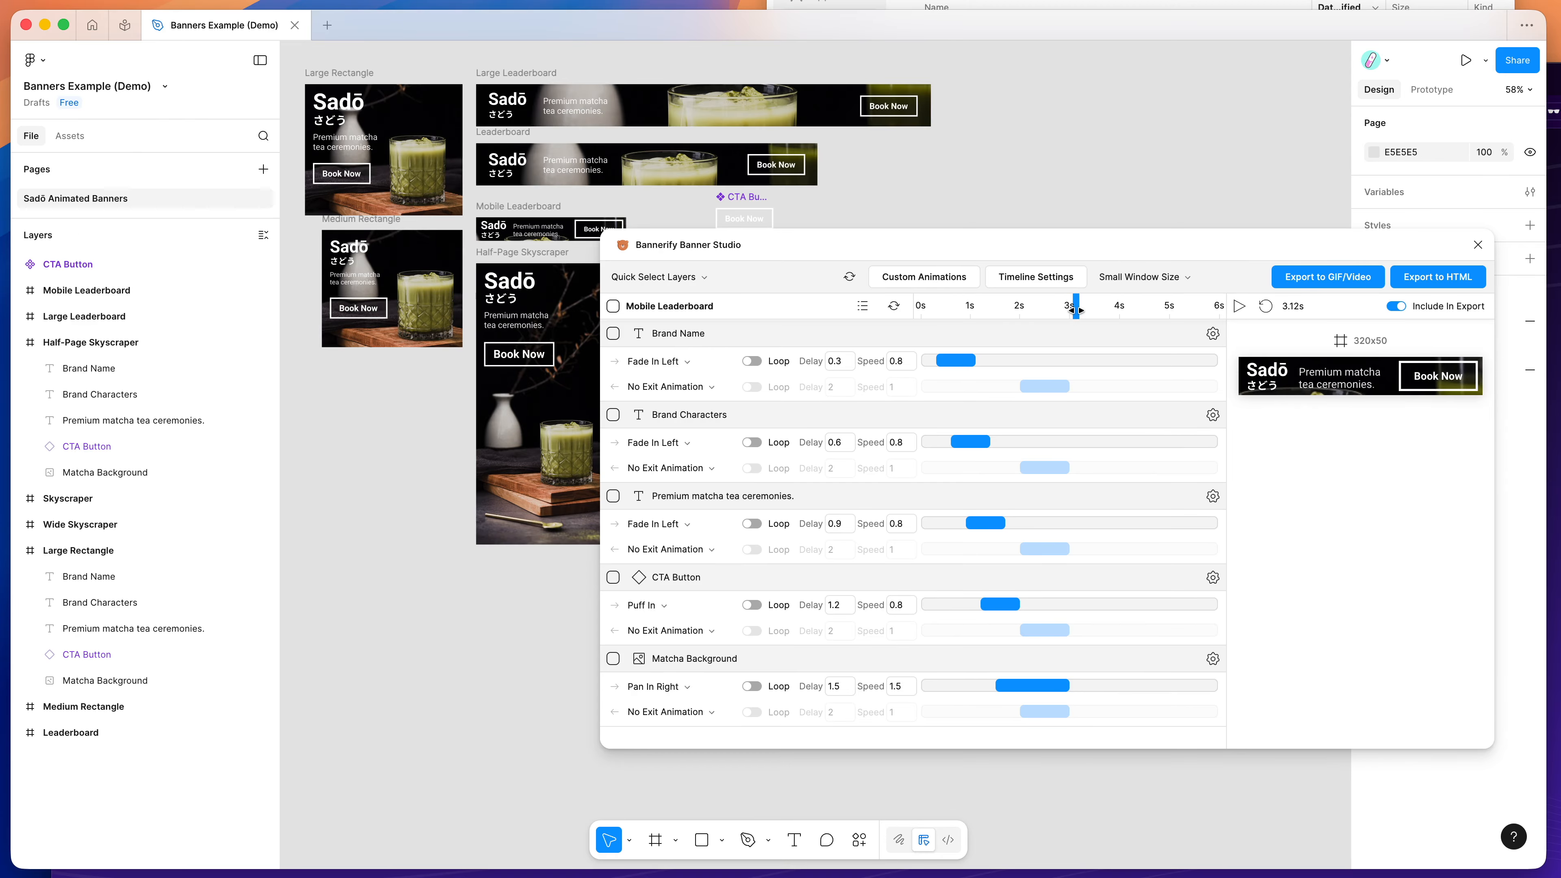
scroll(1026, 399, "down", 20)
scroll(1025, 399, "down", 15)
scroll(1026, 399, "down", 2)
left_click_drag(925, 306, 1082, 303)
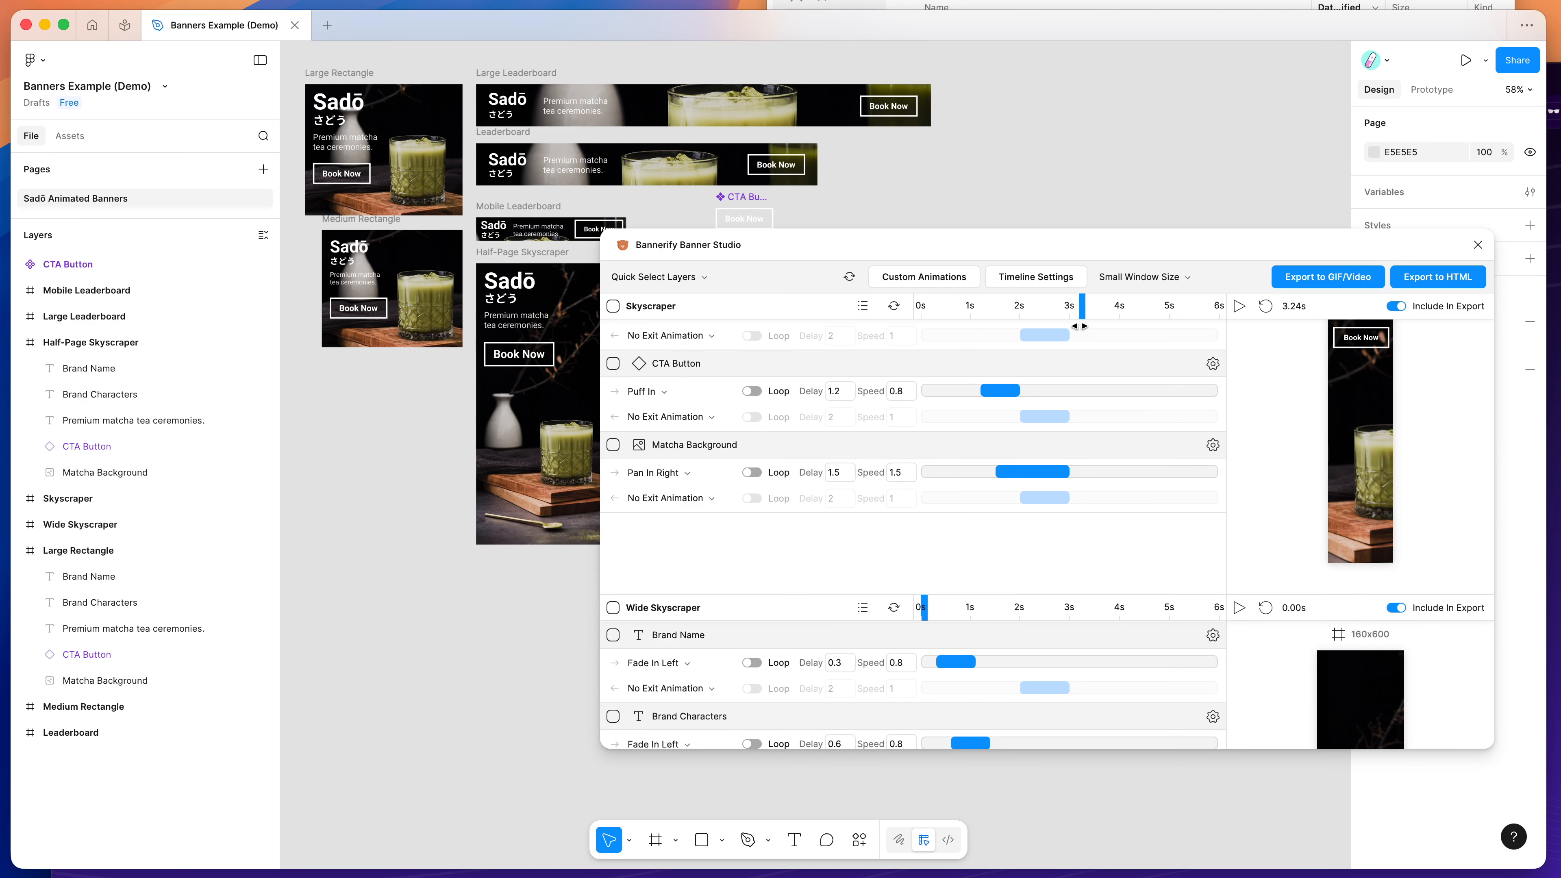
scroll(1045, 431, "down", 5)
left_click_drag(924, 381, 1070, 381)
scroll(974, 504, "down", 2)
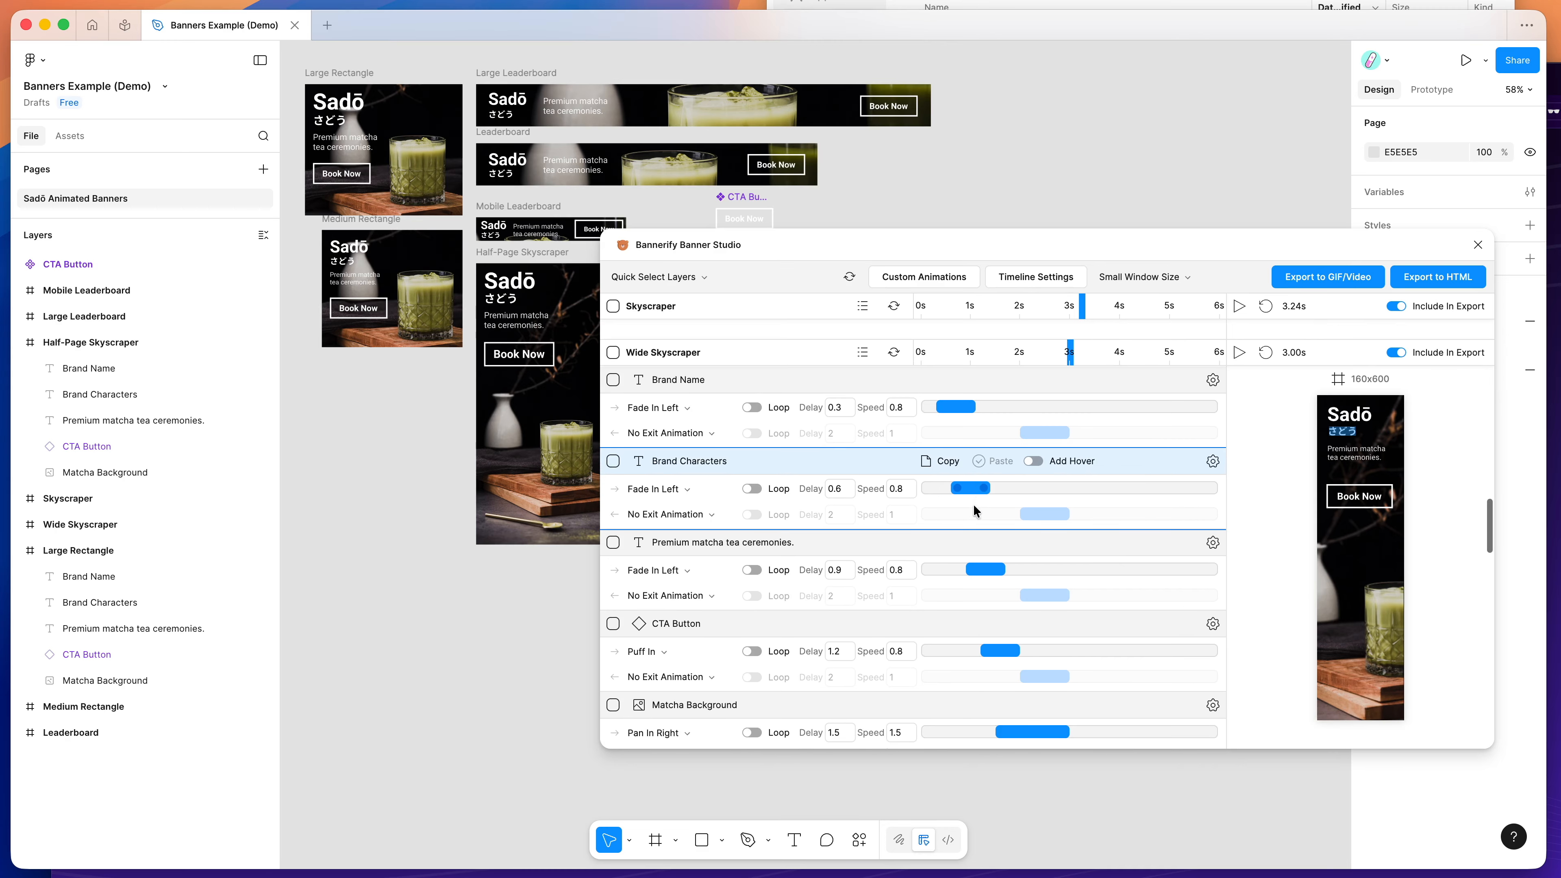
Examine the entry animation choices for the Wide Skyscraper's Brand Name layer, leaving its animation as it is
left_click(679, 408)
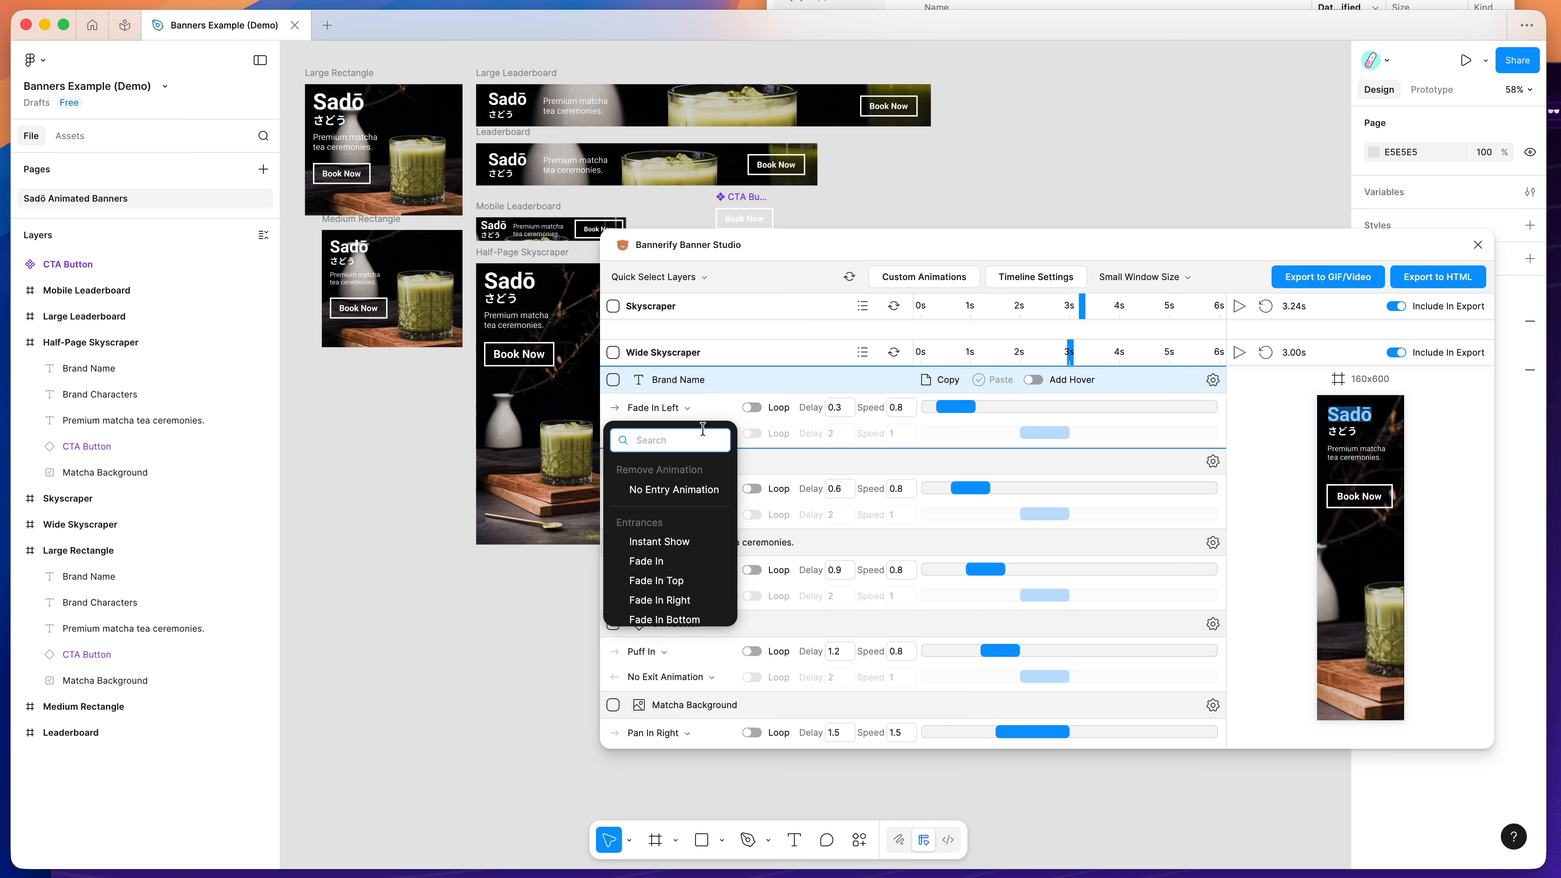
left_click(737, 386)
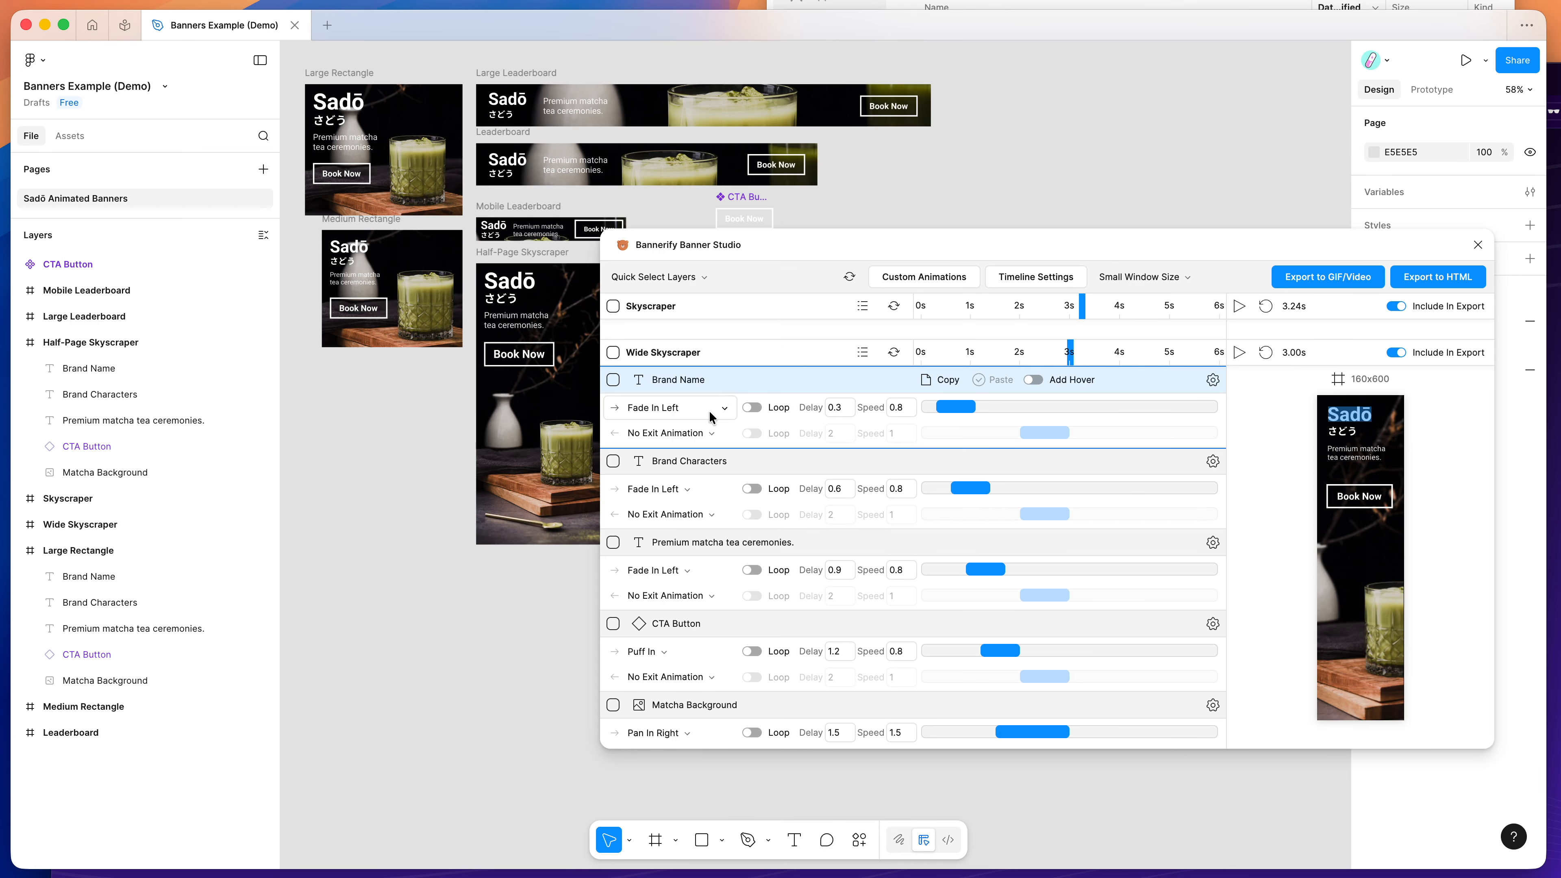
scroll(713, 413, "down", 2)
scroll(708, 418, "down", 5)
scroll(709, 418, "up", 5)
scroll(707, 417, "up", 2)
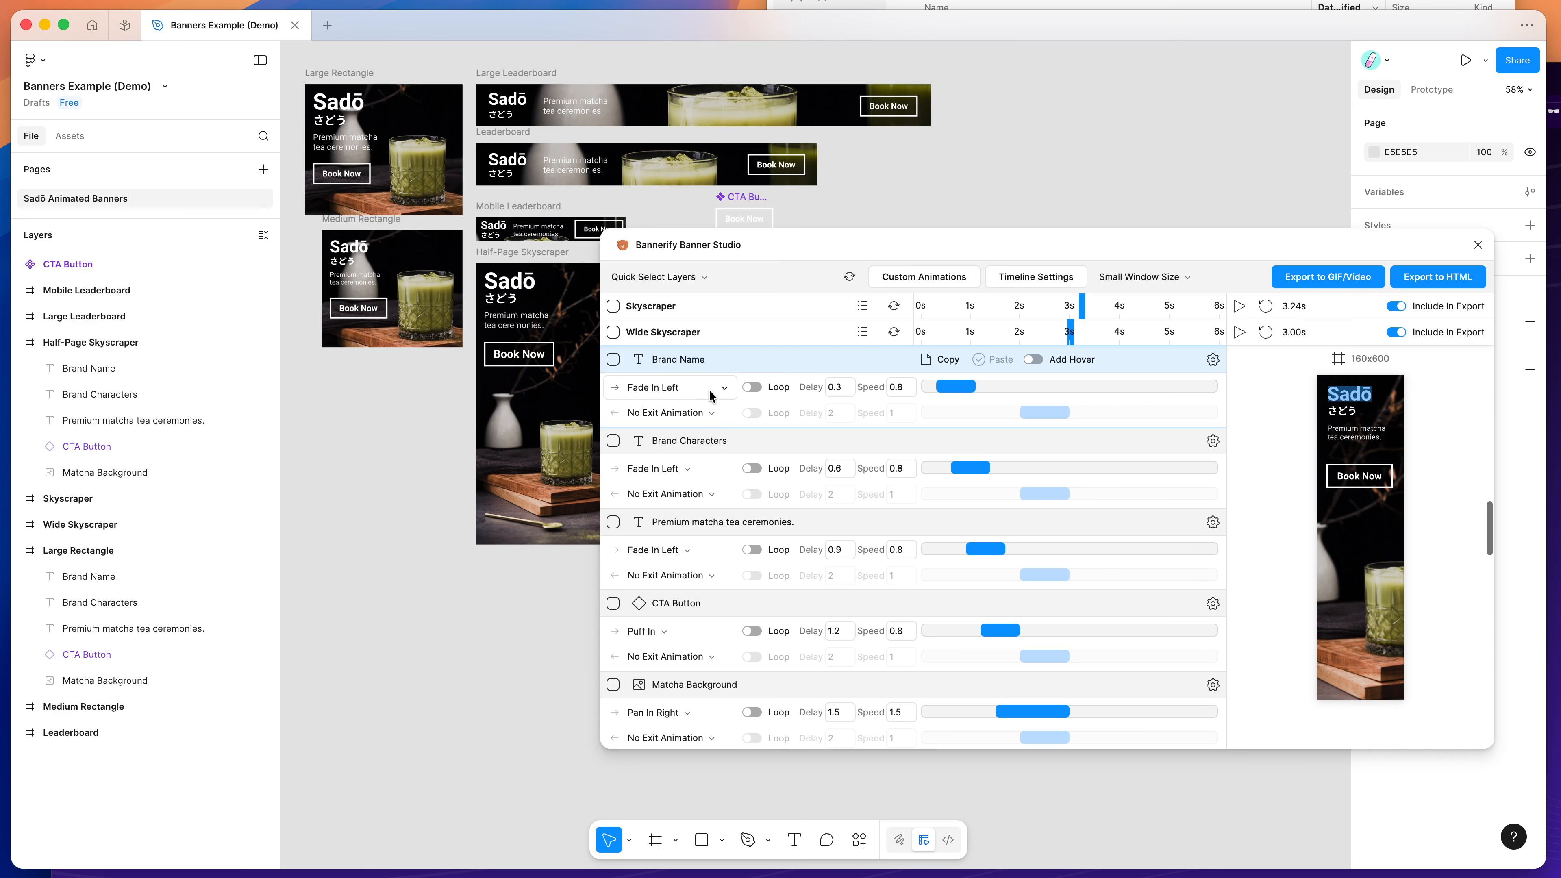
Scrub the Wide Skyscraper timeline back to about 0.78 seconds and play its animation preview
scroll(711, 392, "down", 1)
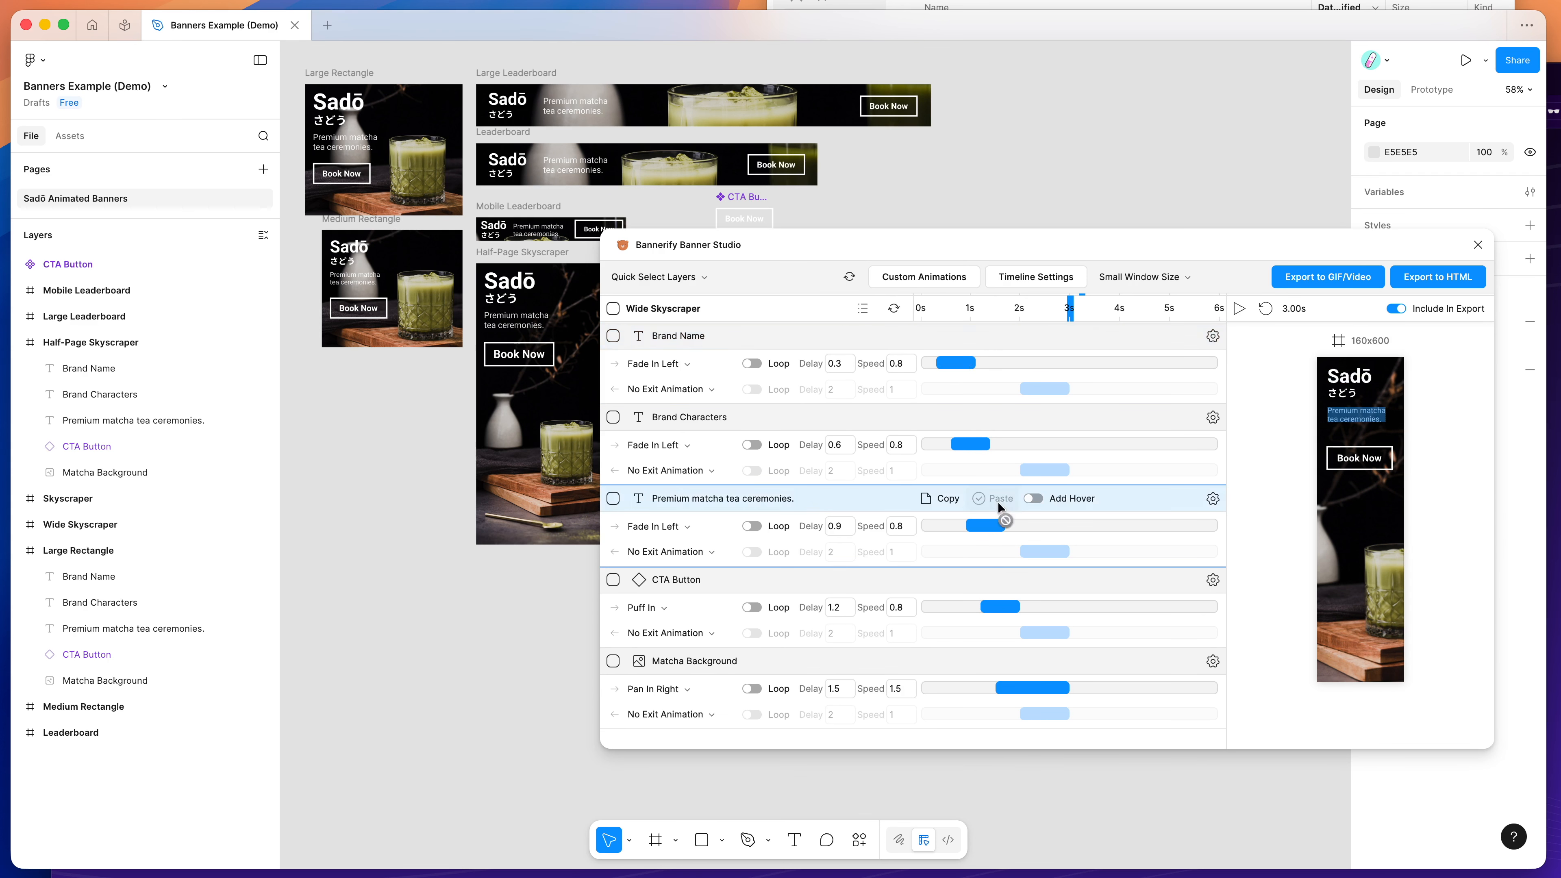
scroll(1005, 504, "down", 1)
left_click_drag(1070, 307, 962, 307)
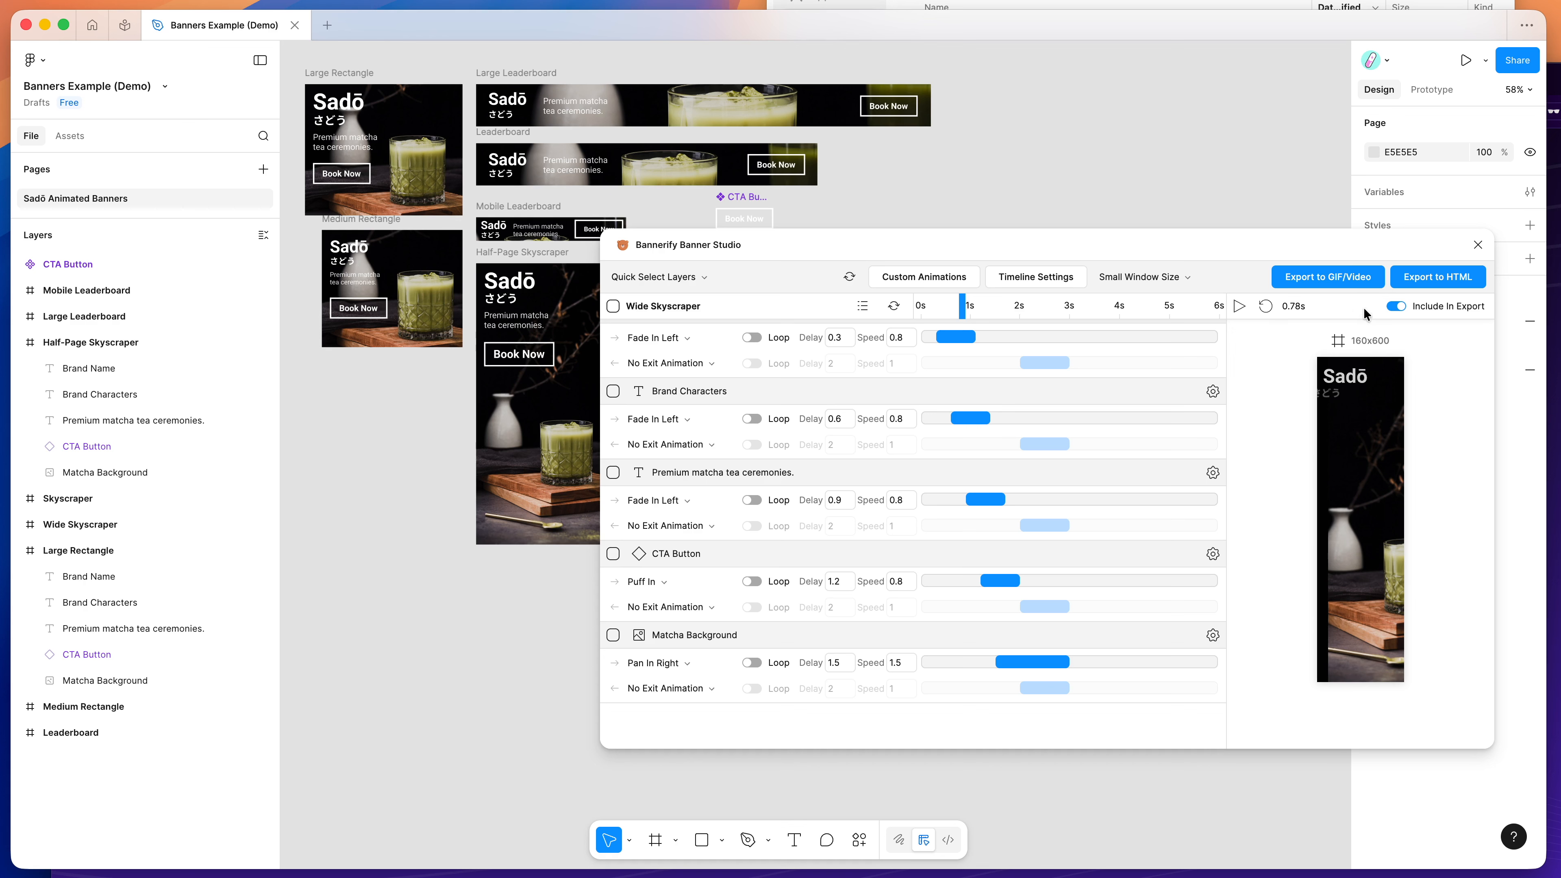
left_click(1239, 306)
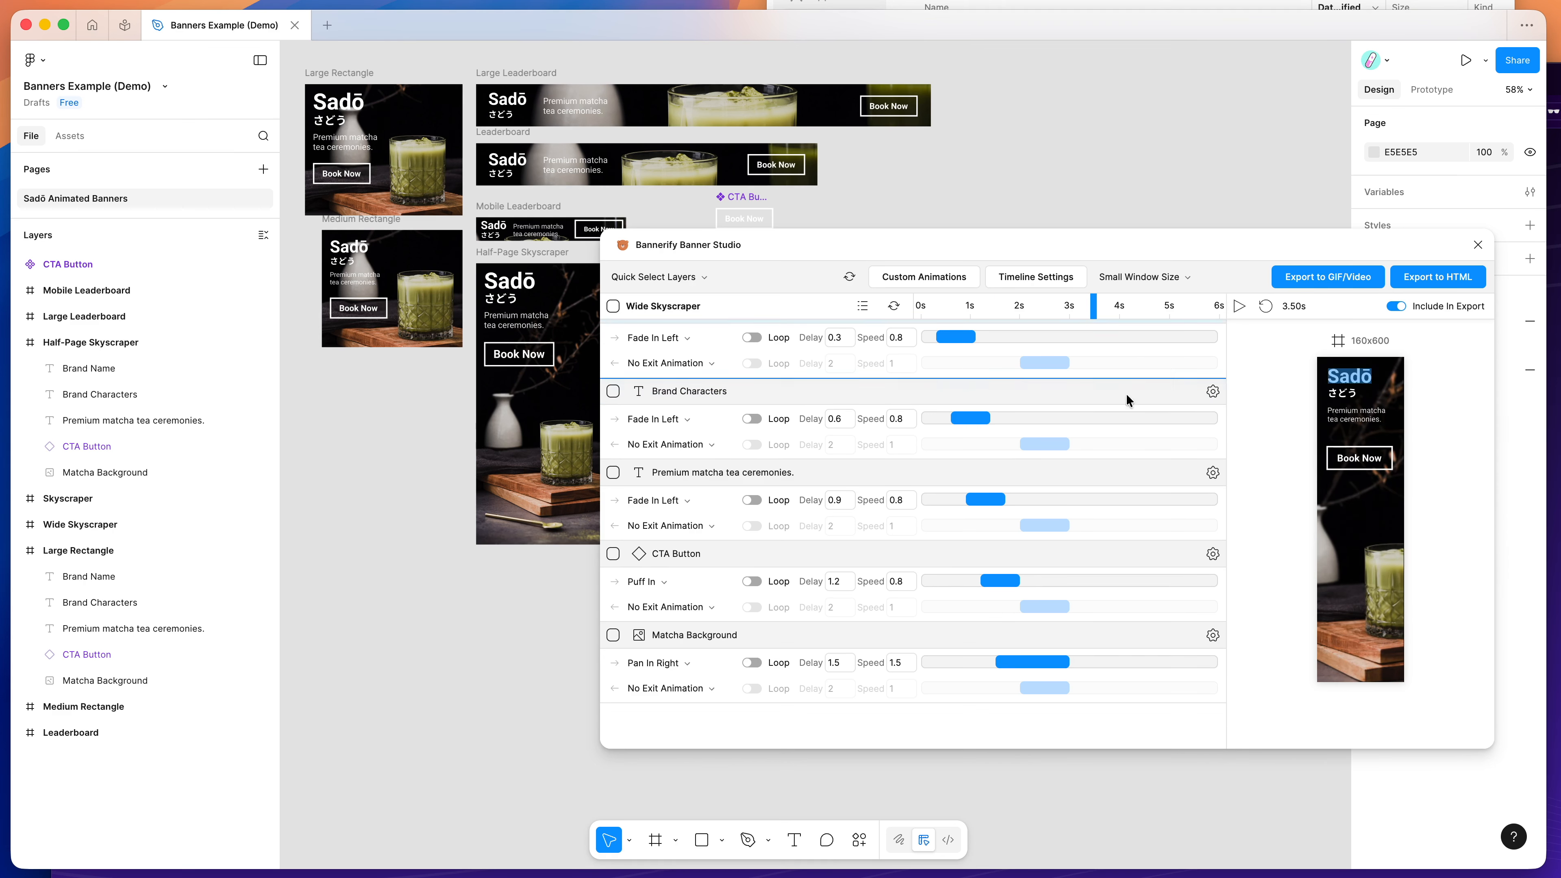
Scrub the Medium Rectangle timeline to about 3.12 seconds and play the banner's animation preview
scroll(1104, 414, "down", 5)
scroll(1104, 419, "down", 10)
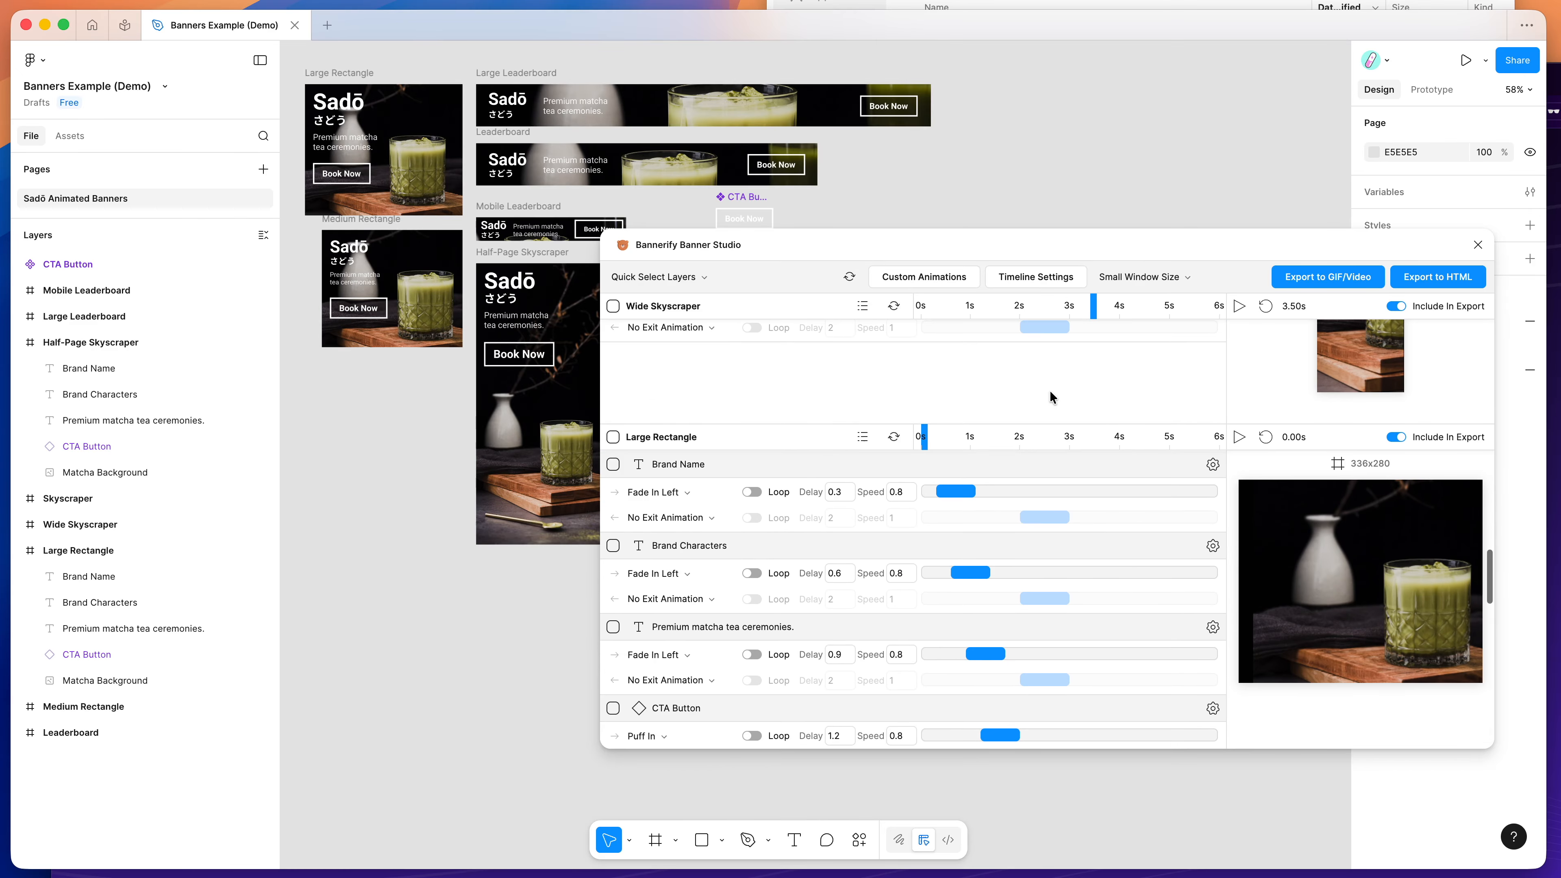
scroll(1050, 391, "down", 10)
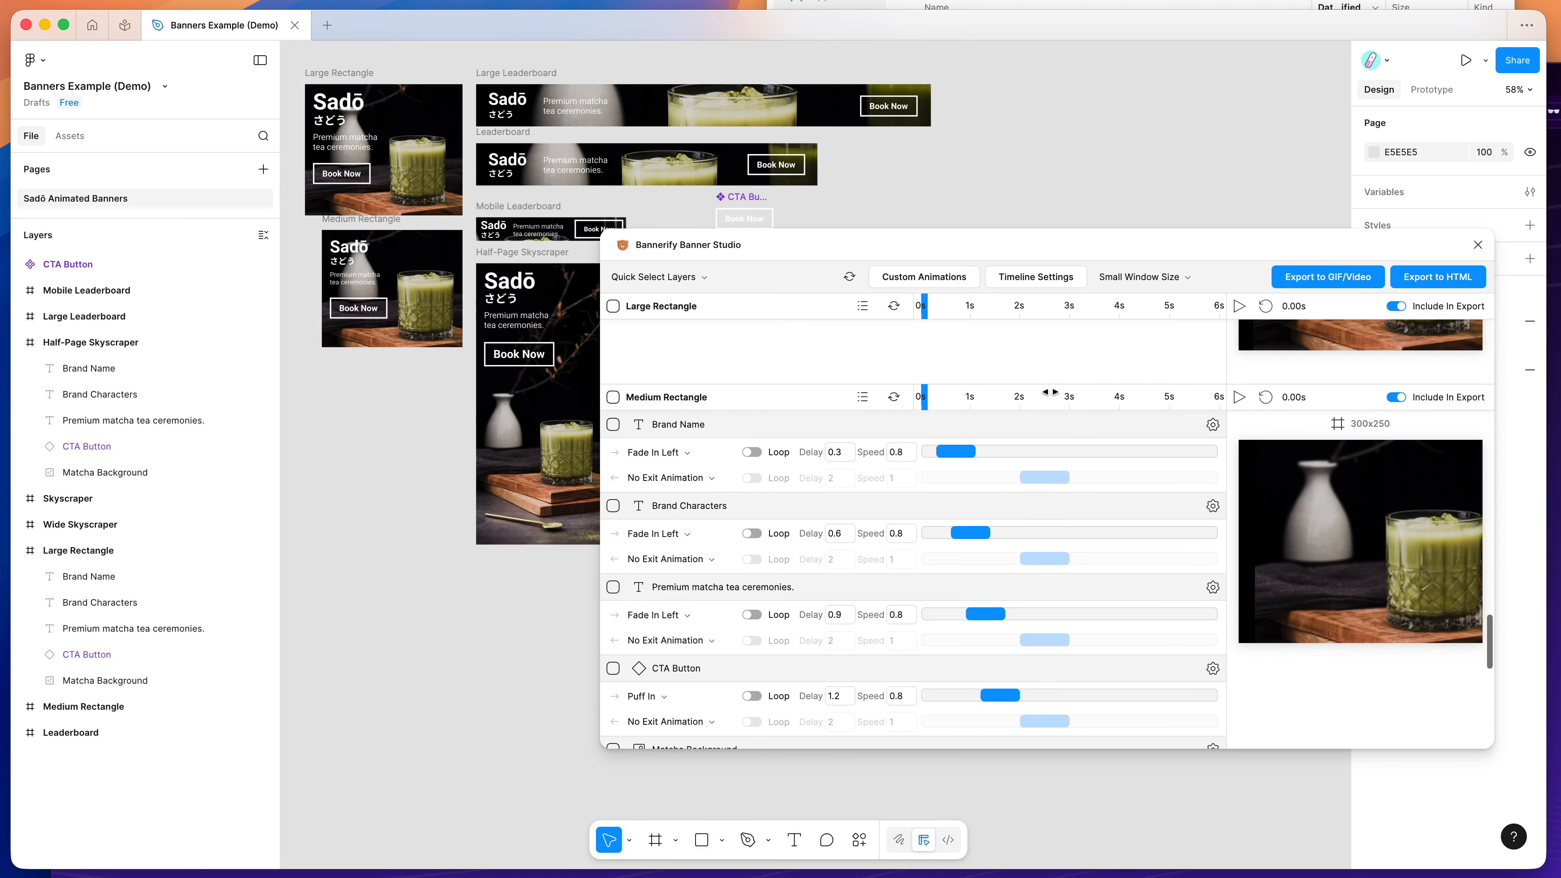
left_click_drag(924, 405, 1069, 400)
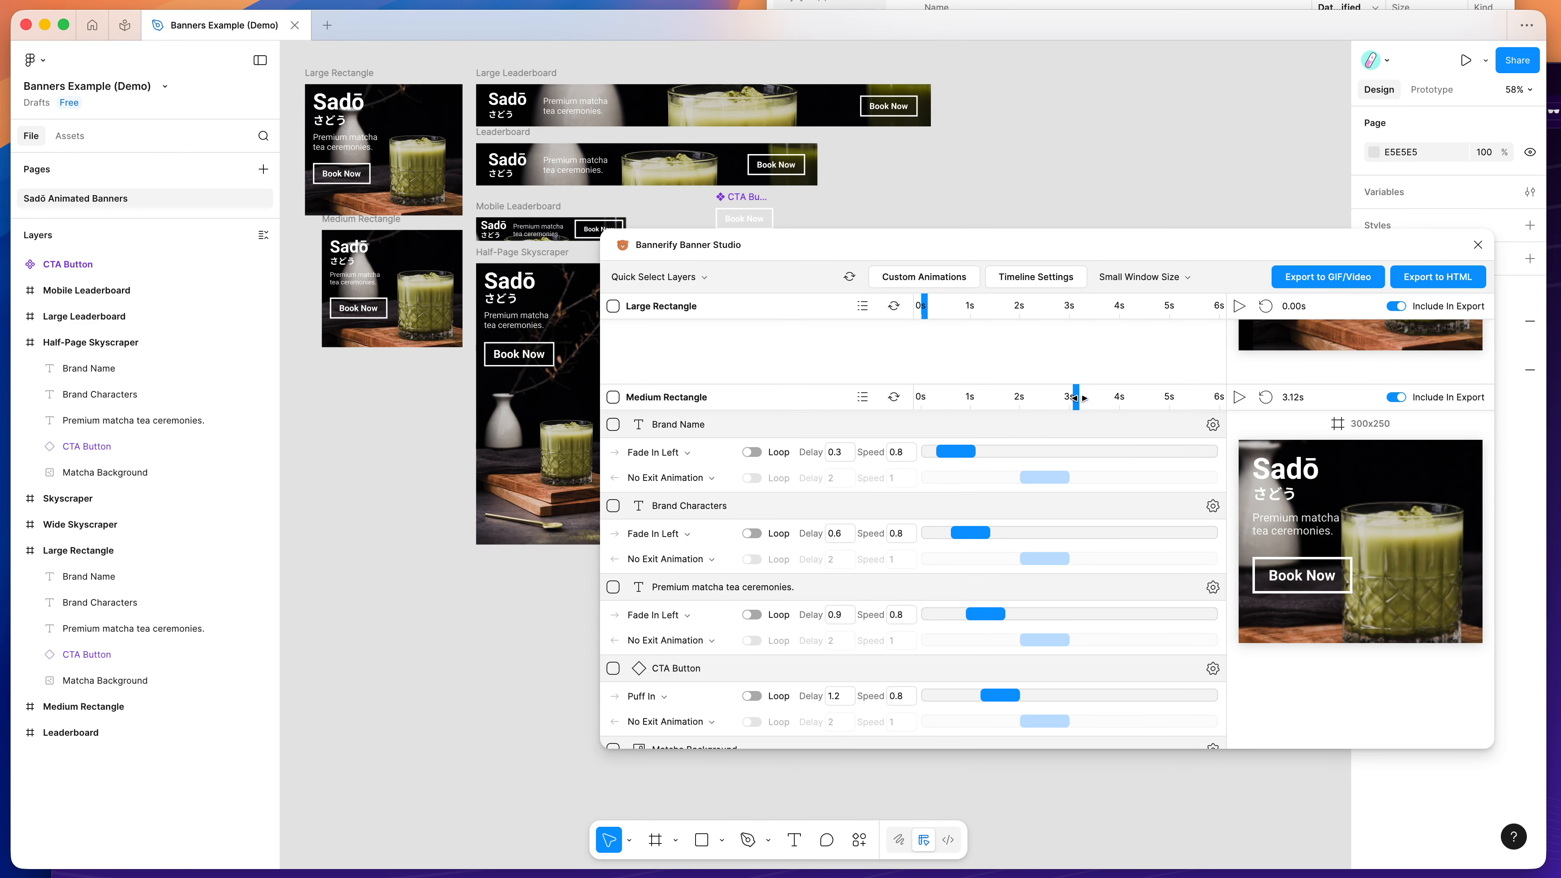
scroll(1076, 471, "down", 6)
scroll(1079, 478, "up", 3)
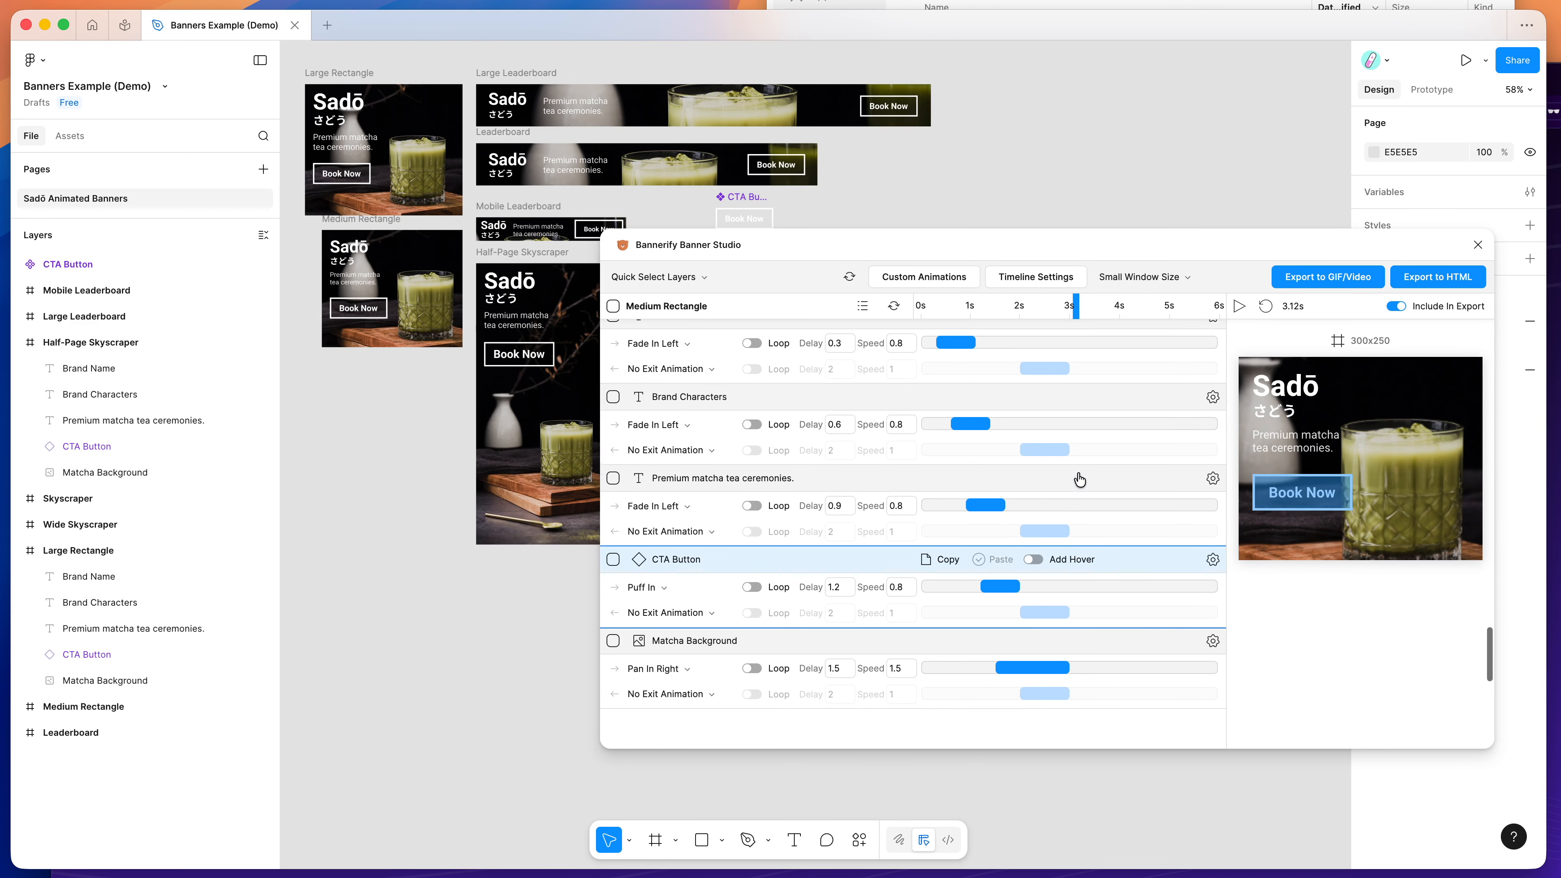
left_click(988, 308)
left_click(1239, 308)
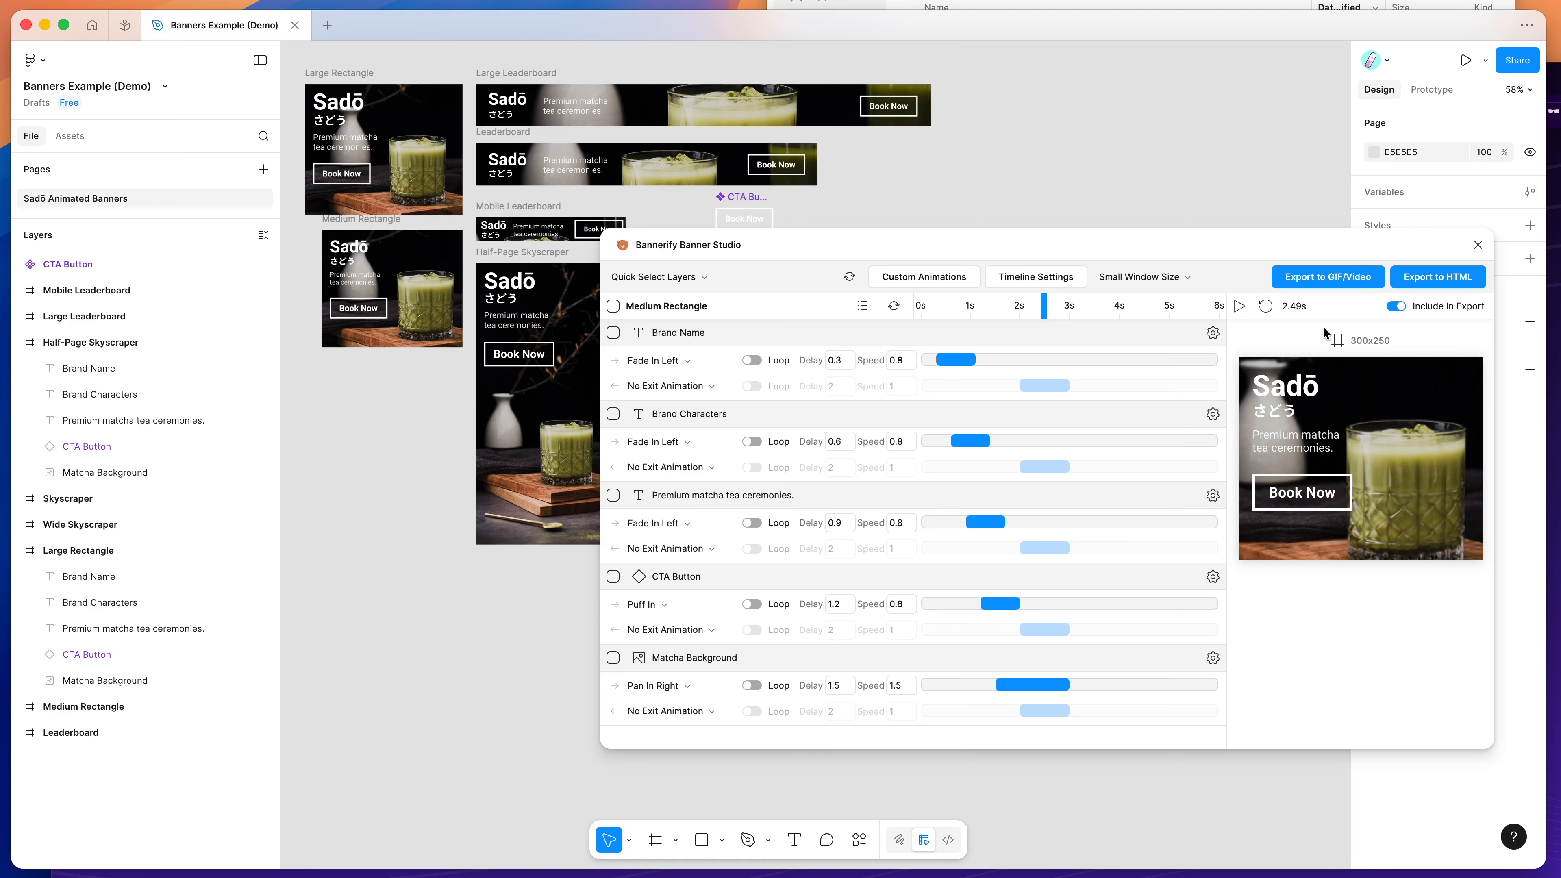
Open the HTML export settings and set the code output platform to Google Ads
left_click(1419, 279)
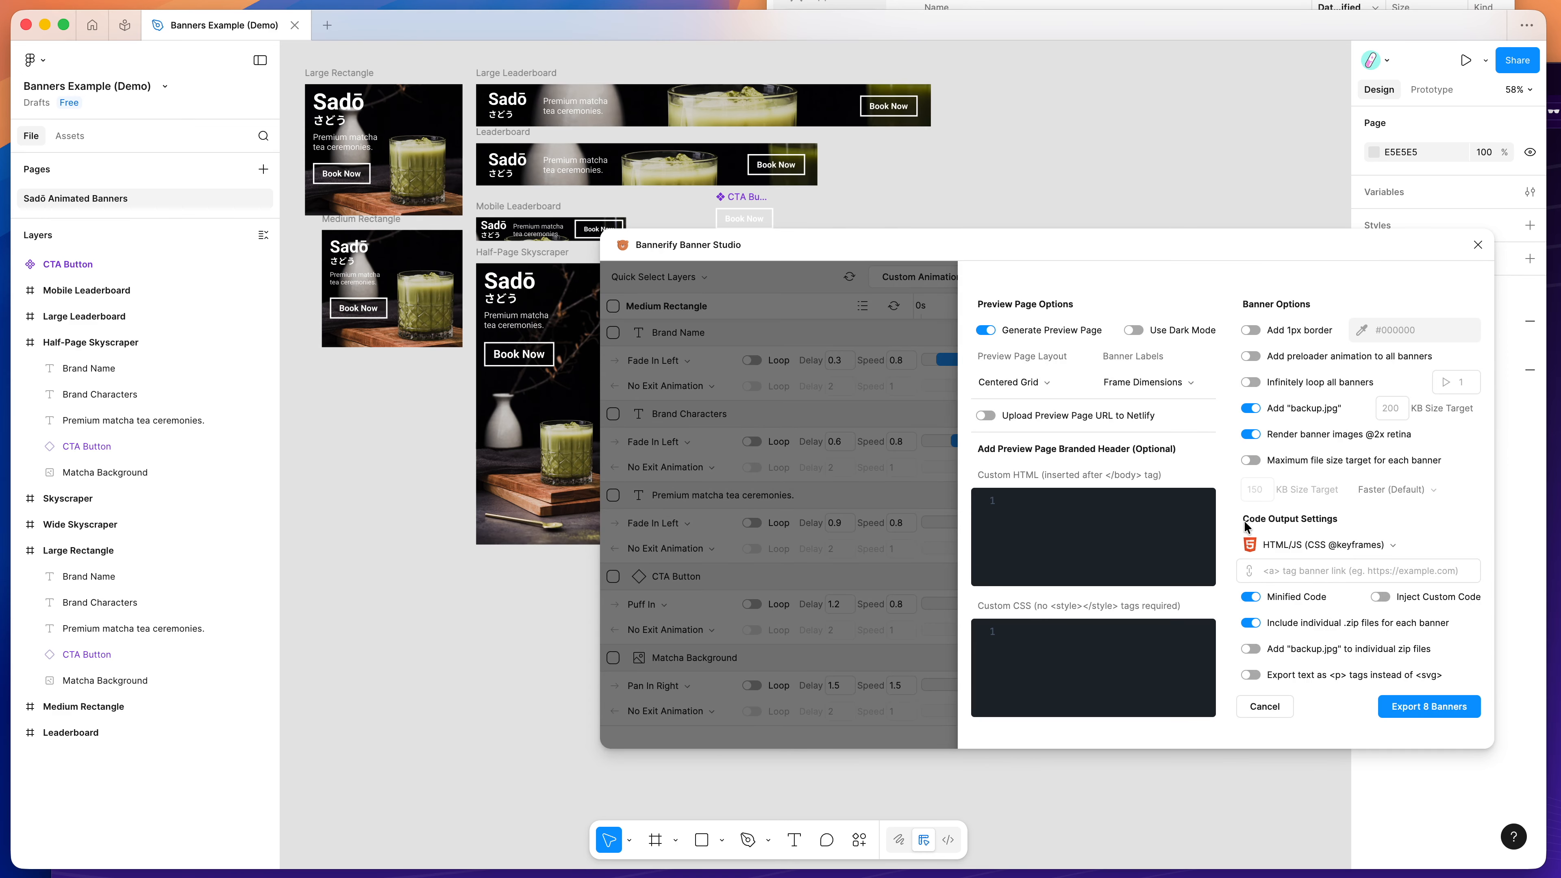
left_click(1302, 546)
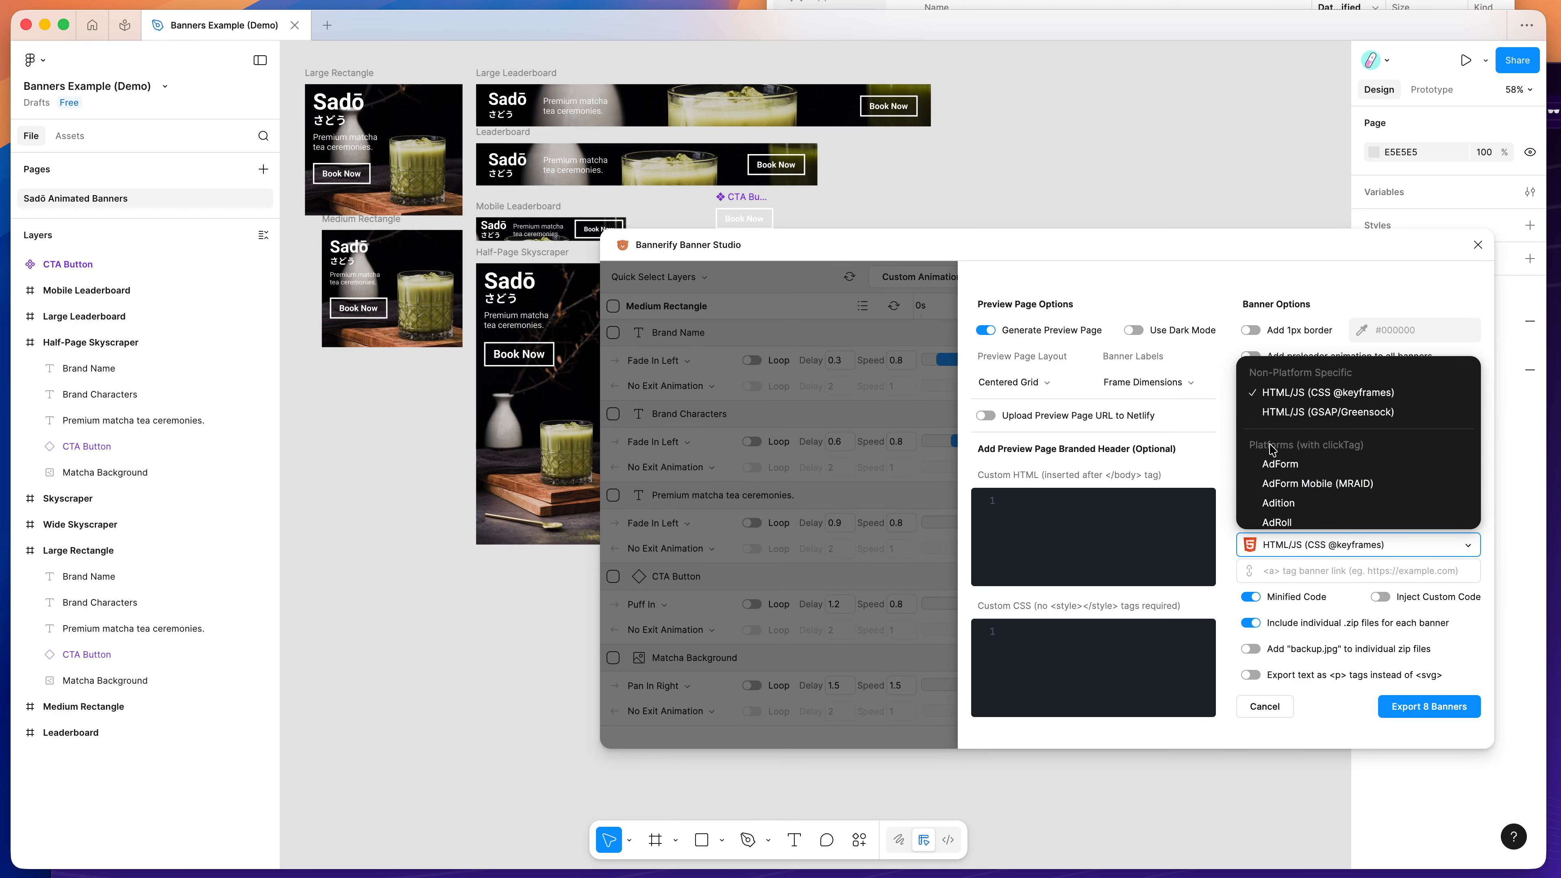
scroll(1291, 474, "down", 5)
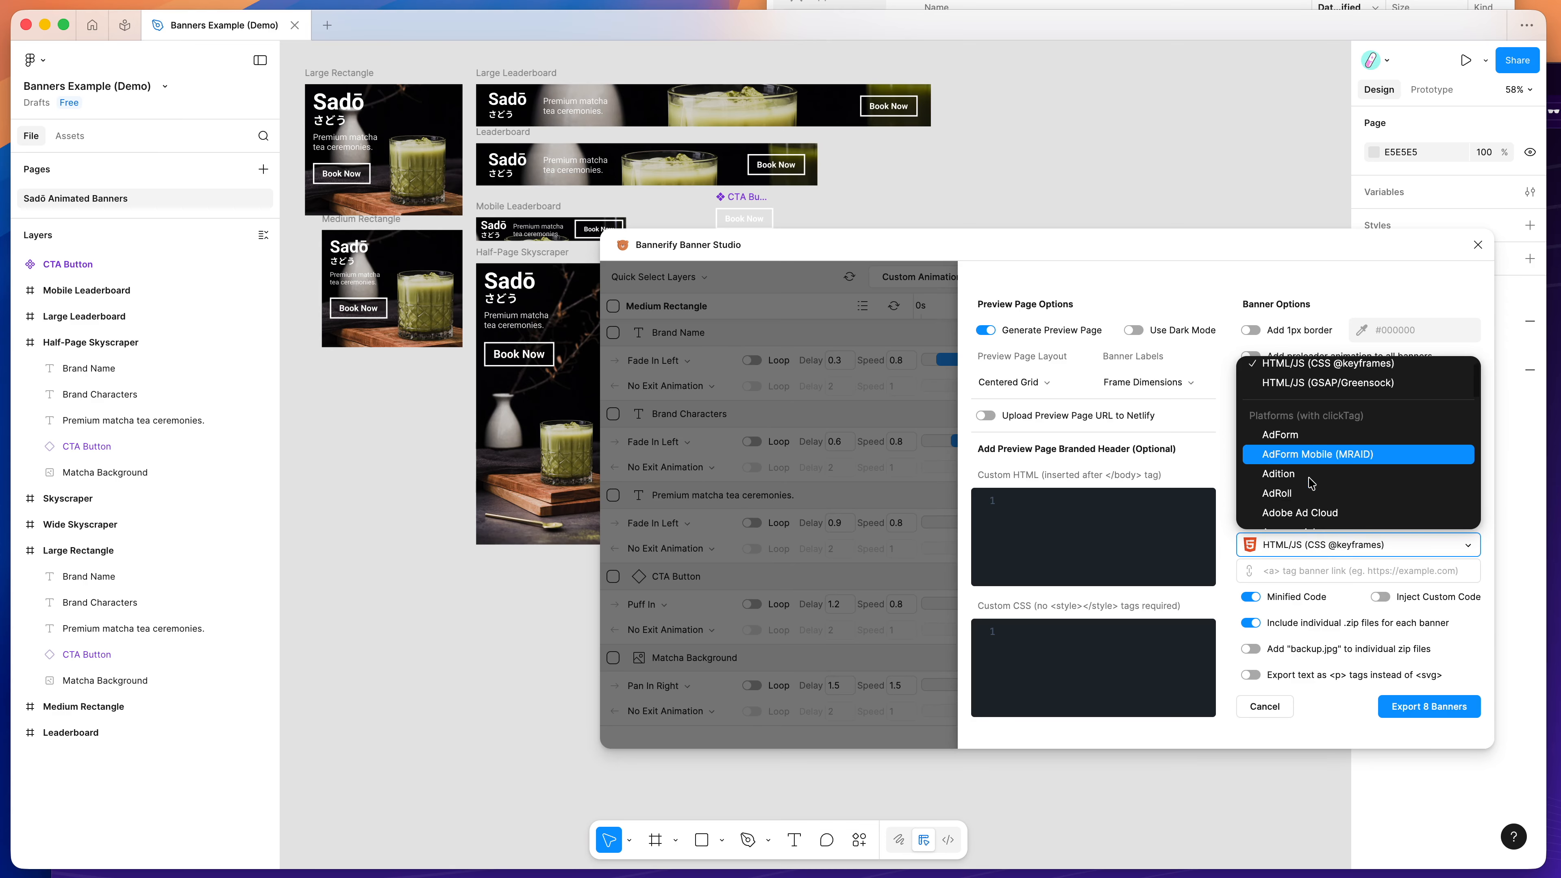
scroll(1302, 470, "down", 3)
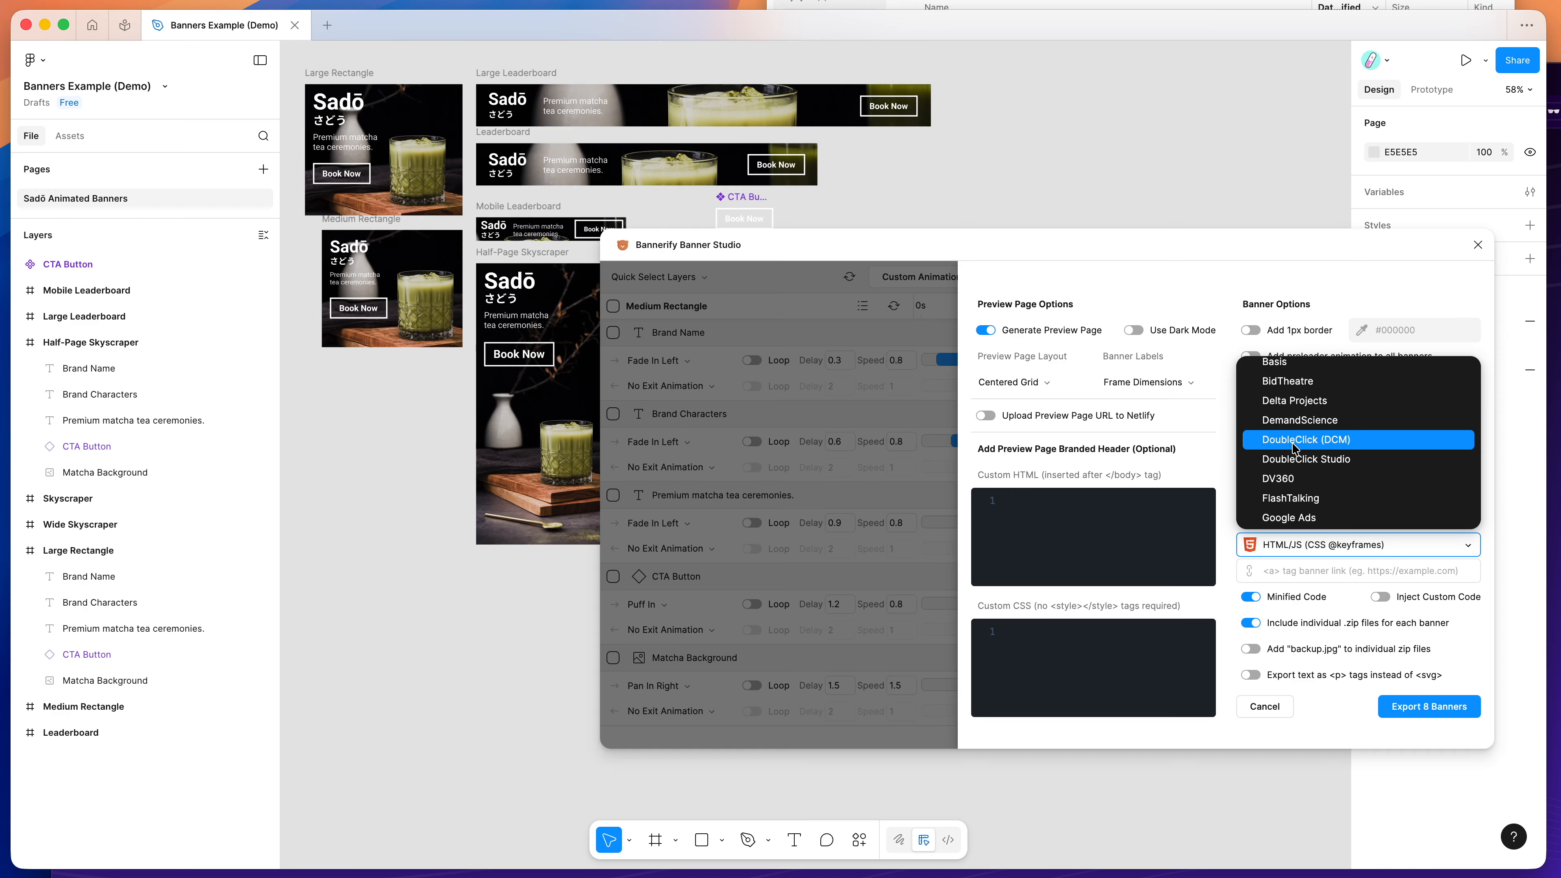
scroll(1296, 455, "down", 3)
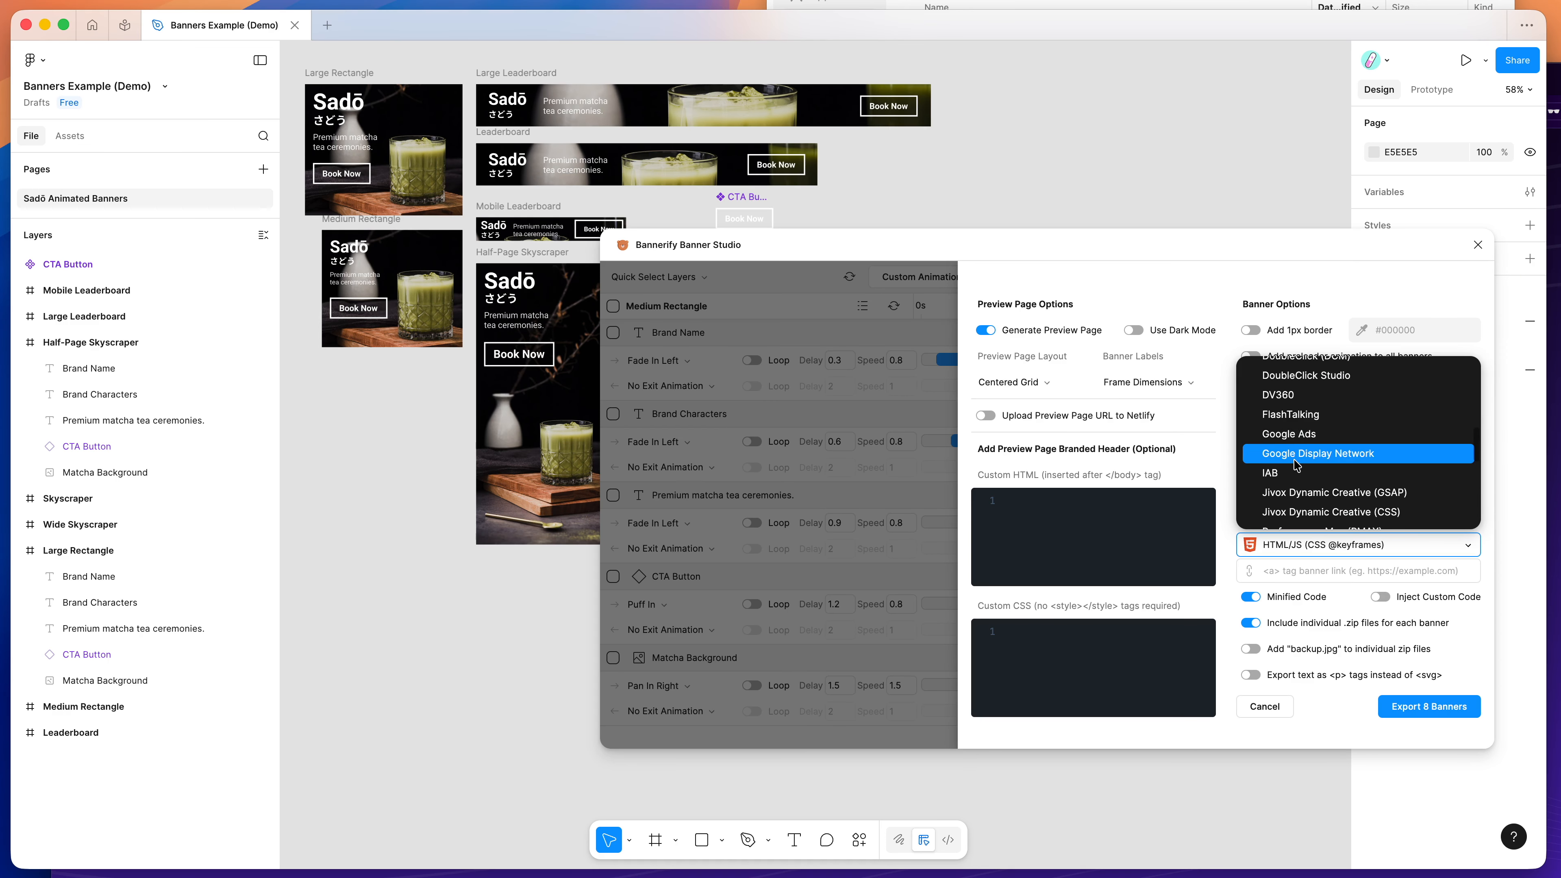
scroll(1296, 443, "down", 1)
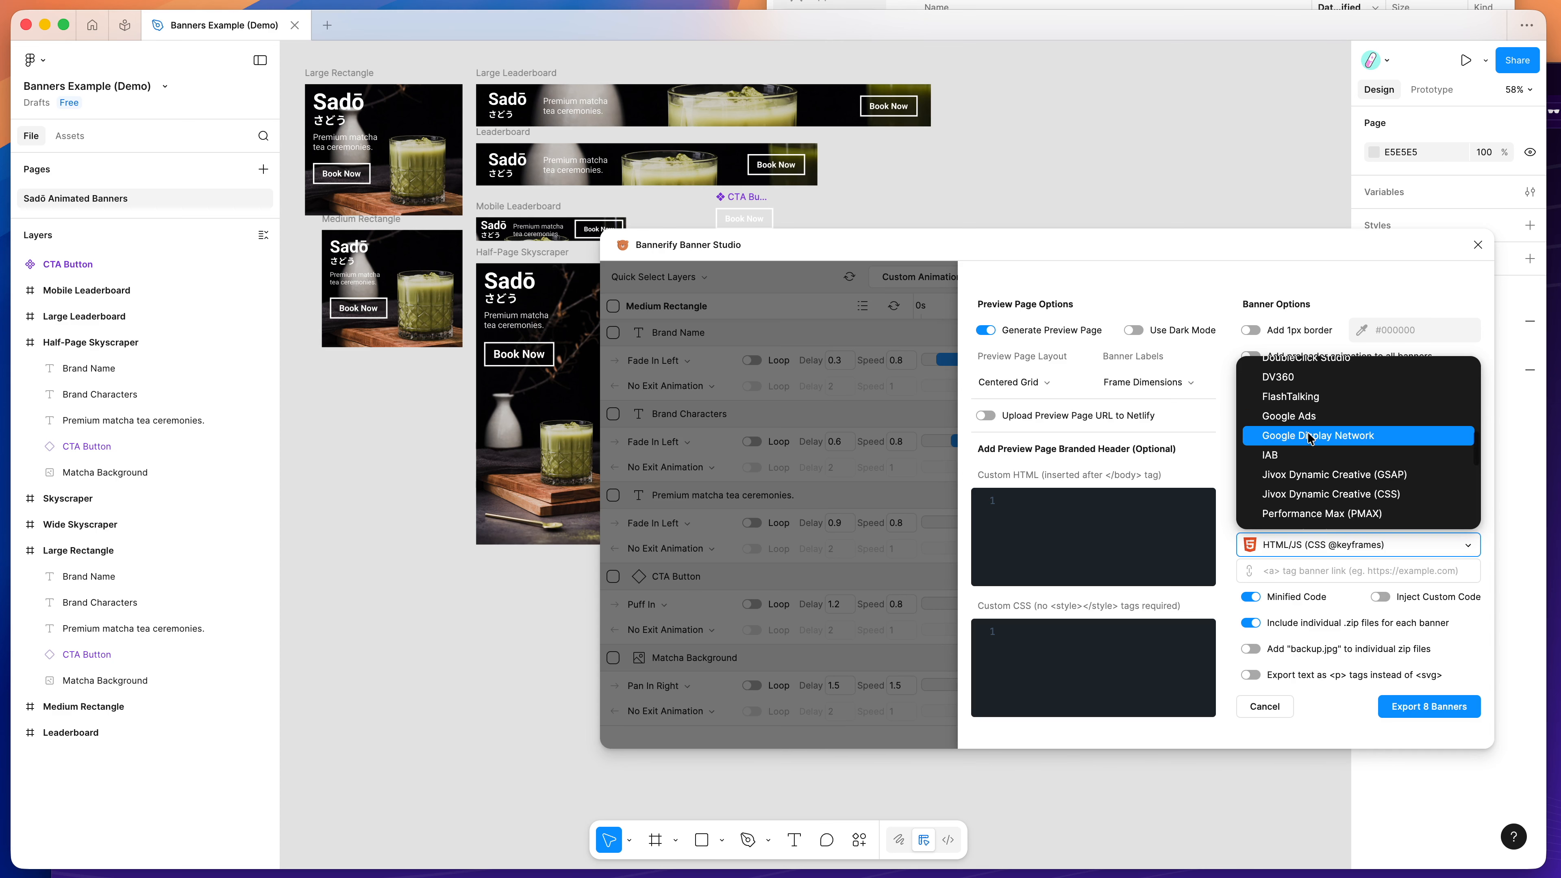
scroll(1297, 441, "up", 1)
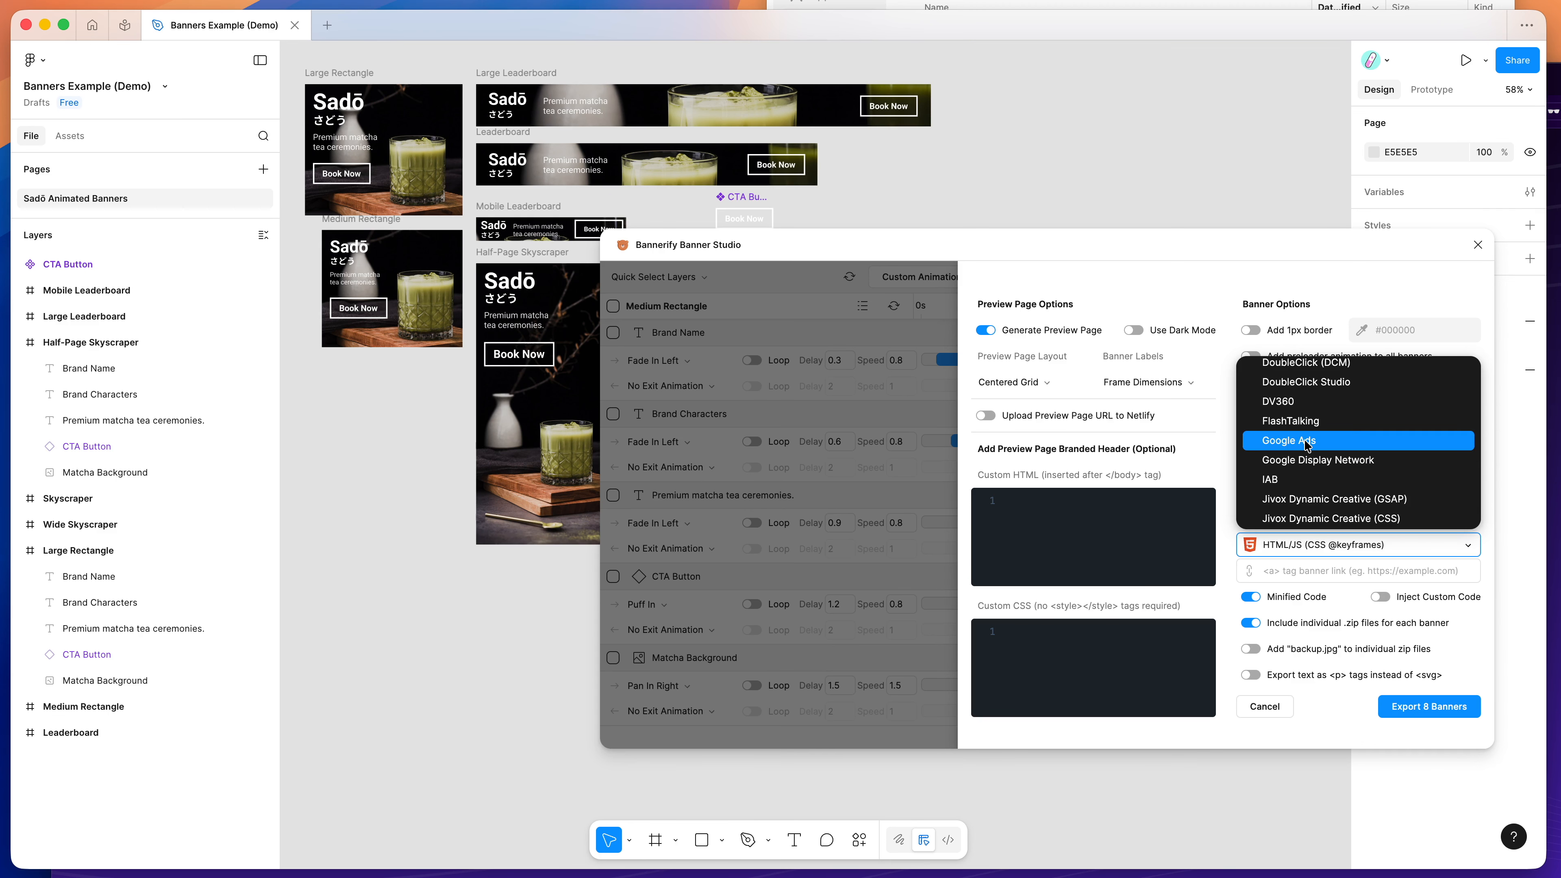
scroll(1297, 430, "up", 10)
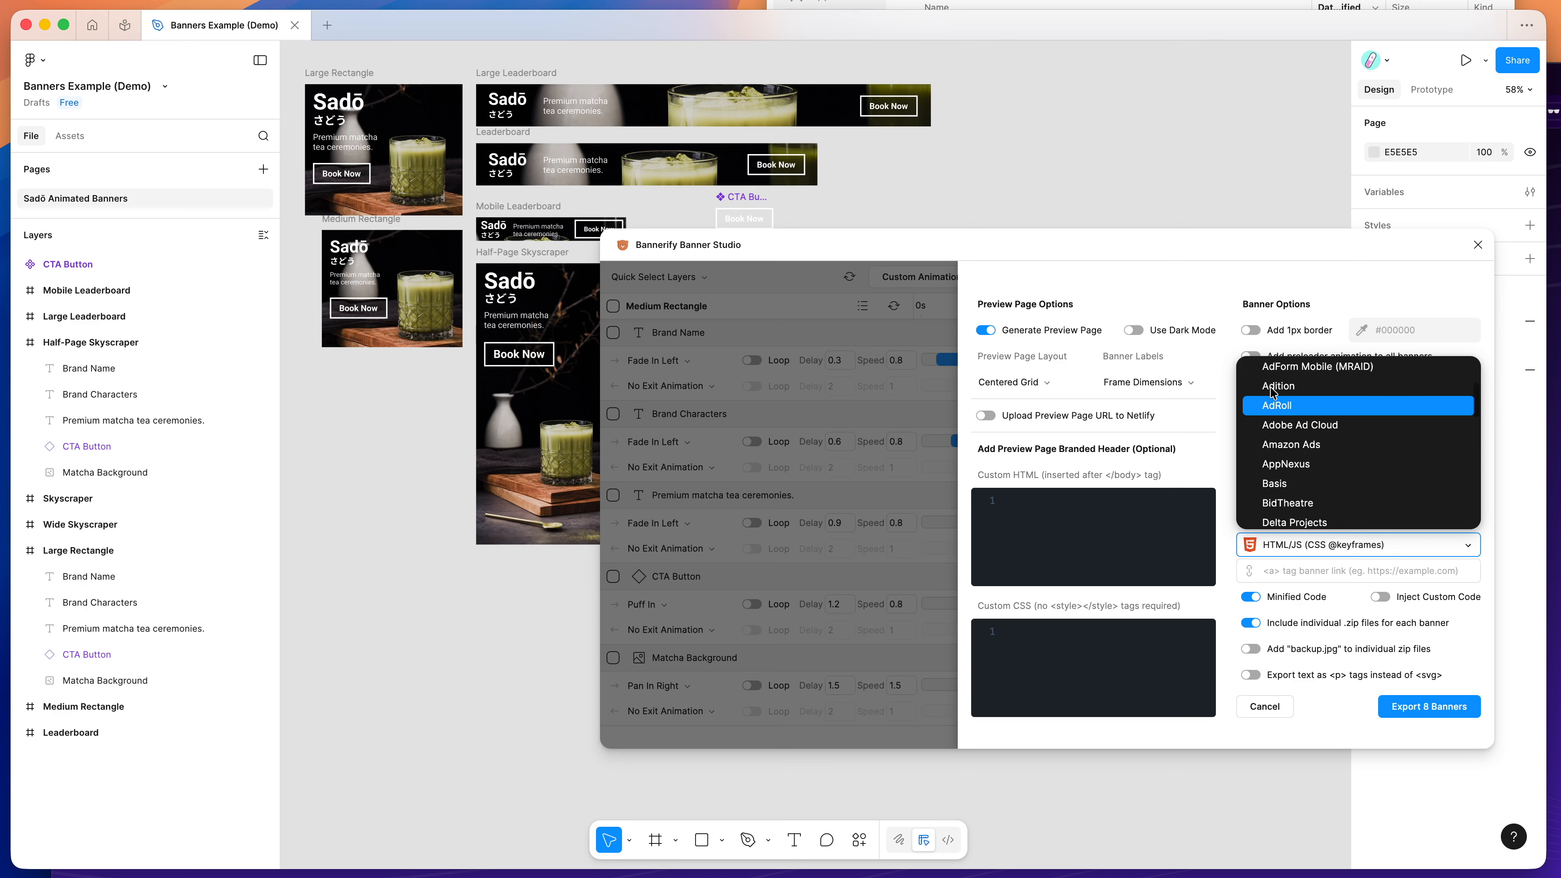
scroll(1309, 413, "down", 10)
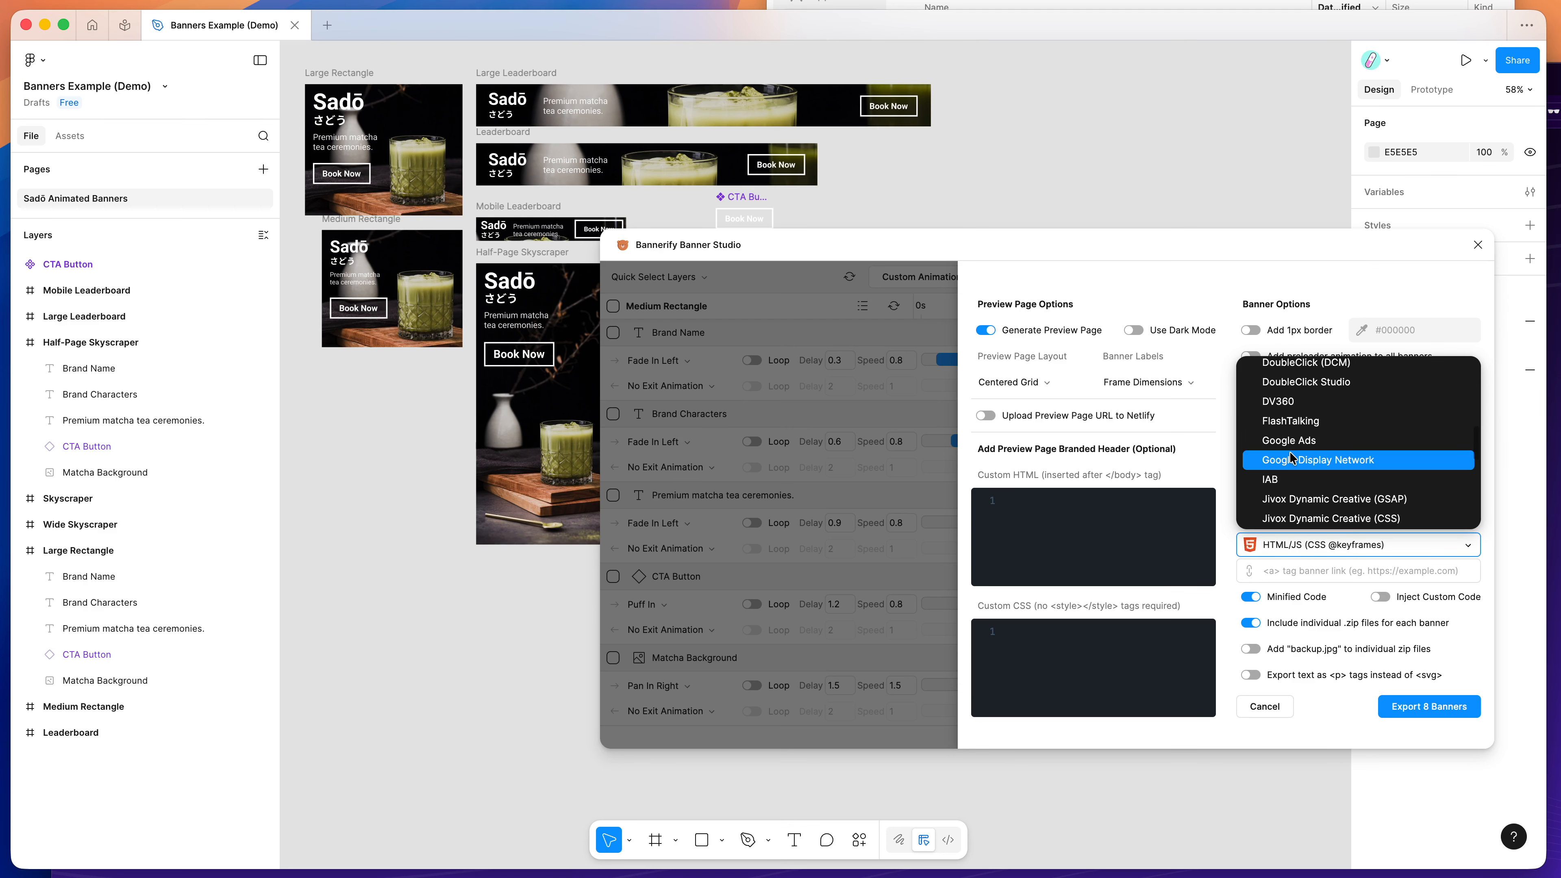
left_click(1290, 440)
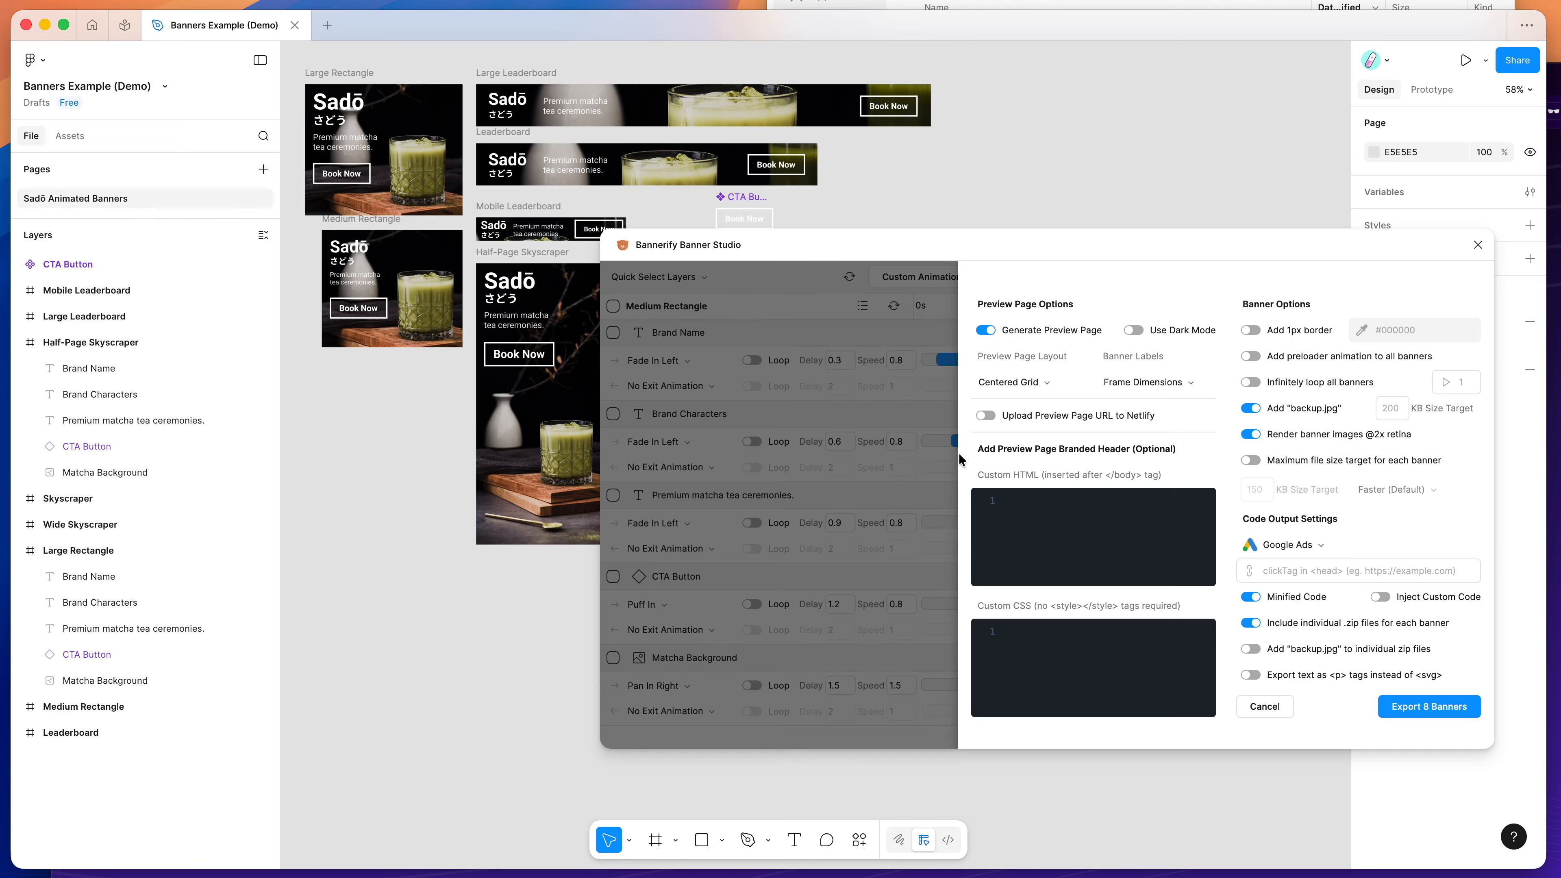
Change the code output platform from a single ad network to Multiple Platforms
left_click(1307, 545)
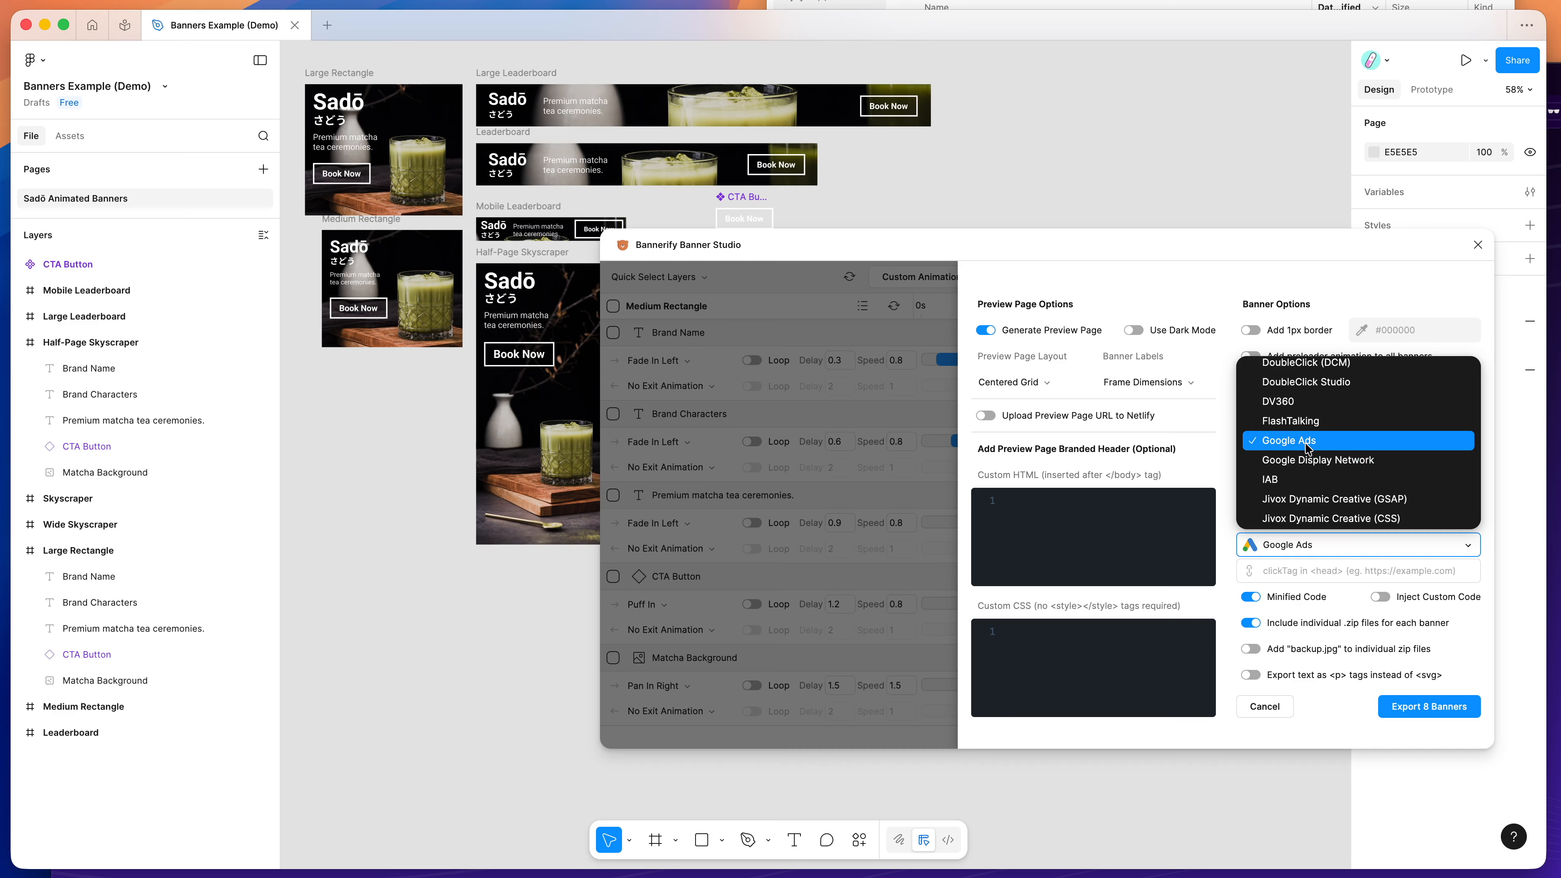
scroll(1285, 440, "down", 3)
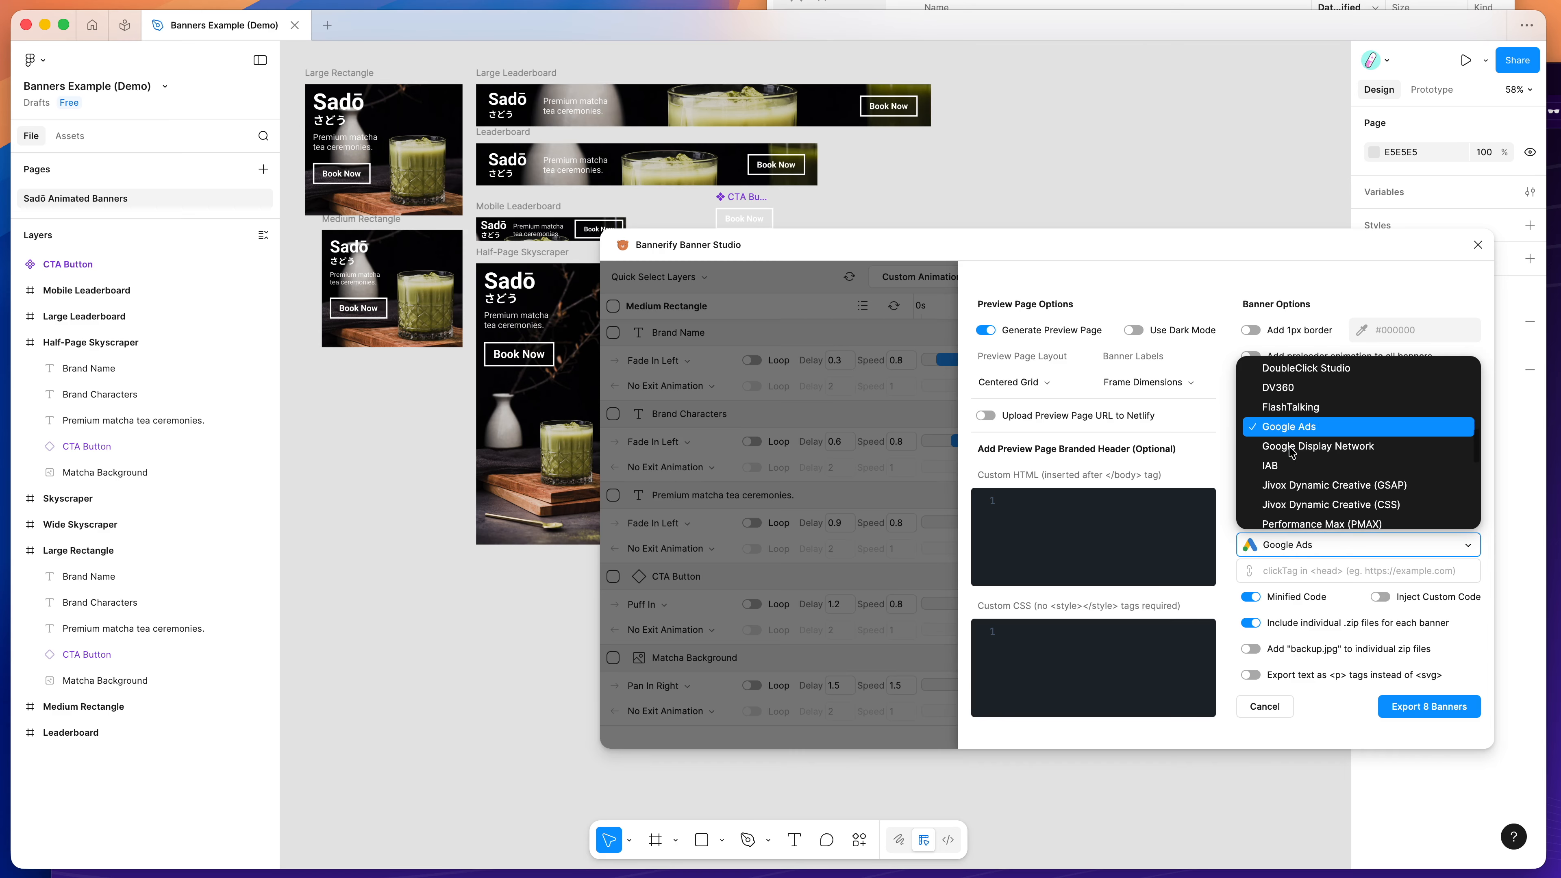
scroll(1293, 438, "down", 10)
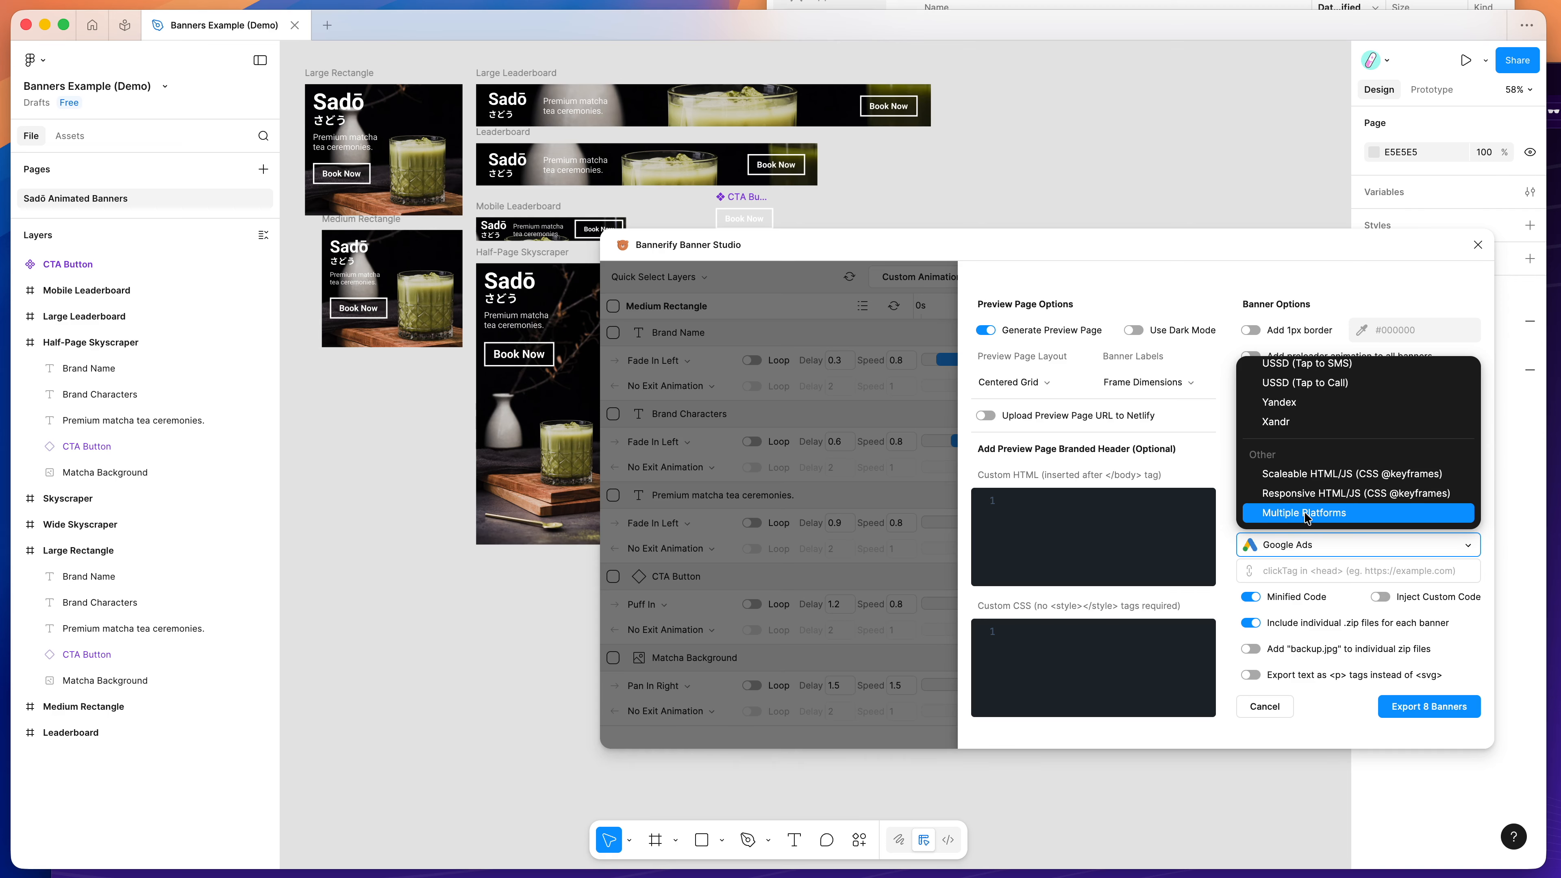
left_click(1325, 513)
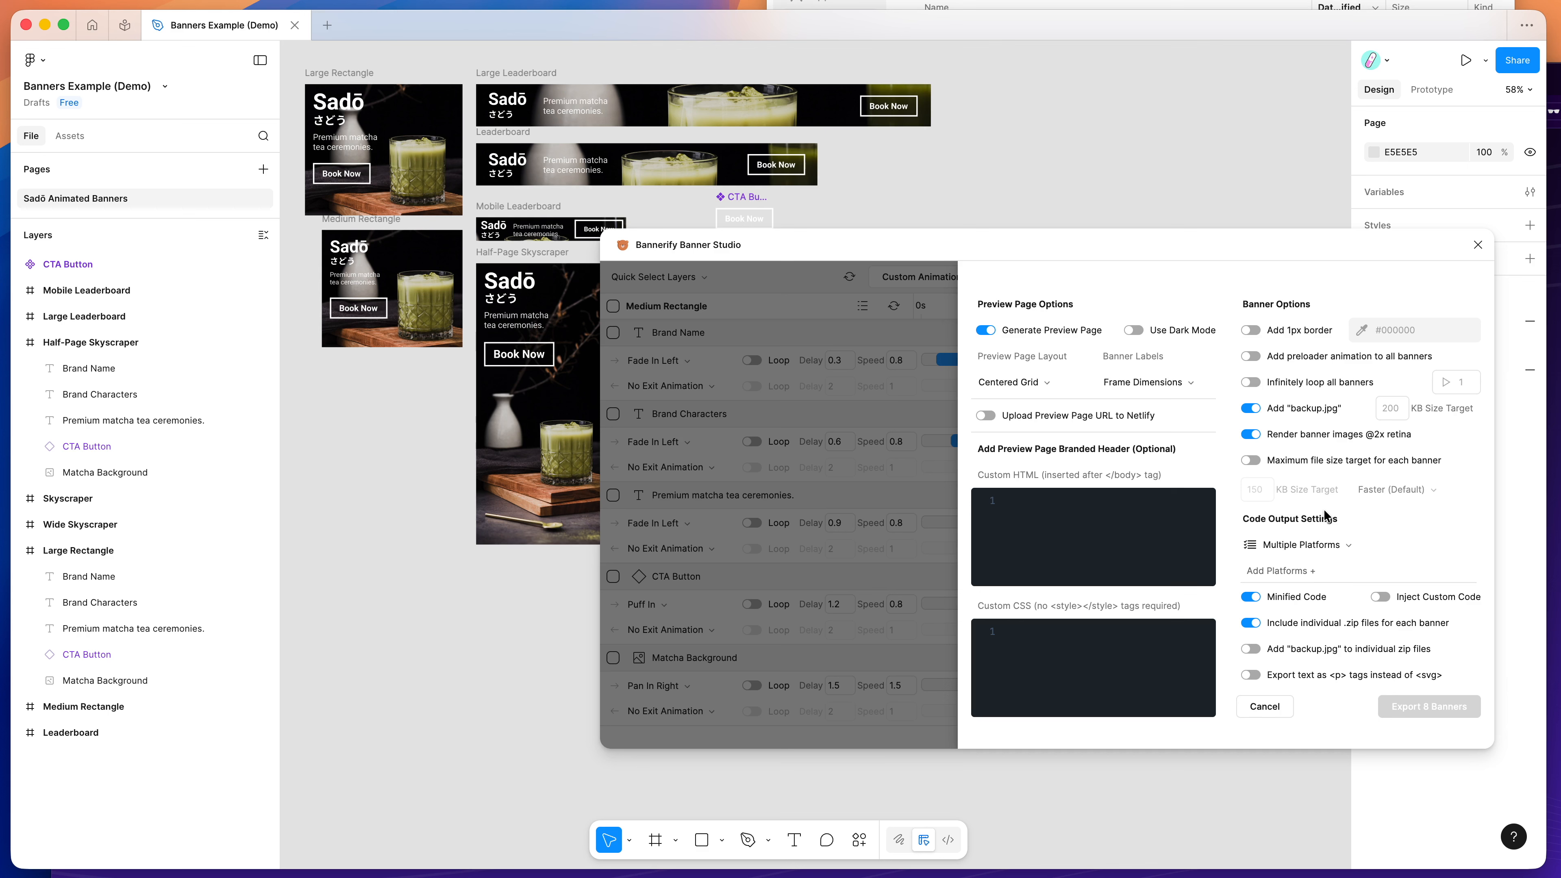
Add Google Ads, DoubleClick (DCM) and AdForm as the output platforms for the export
left_click(1270, 569)
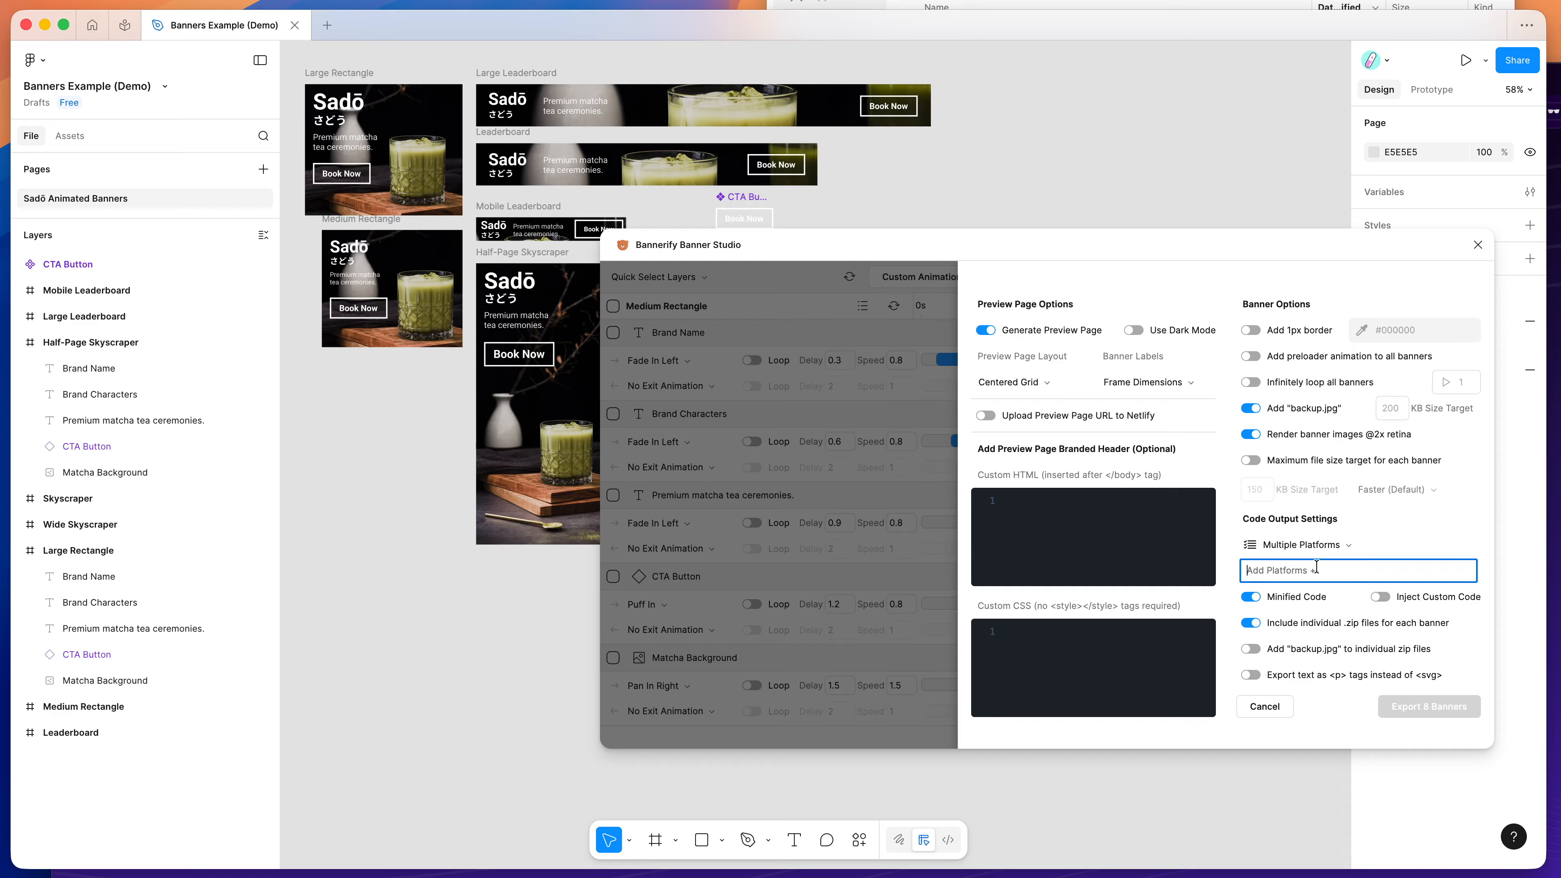
type("goog")
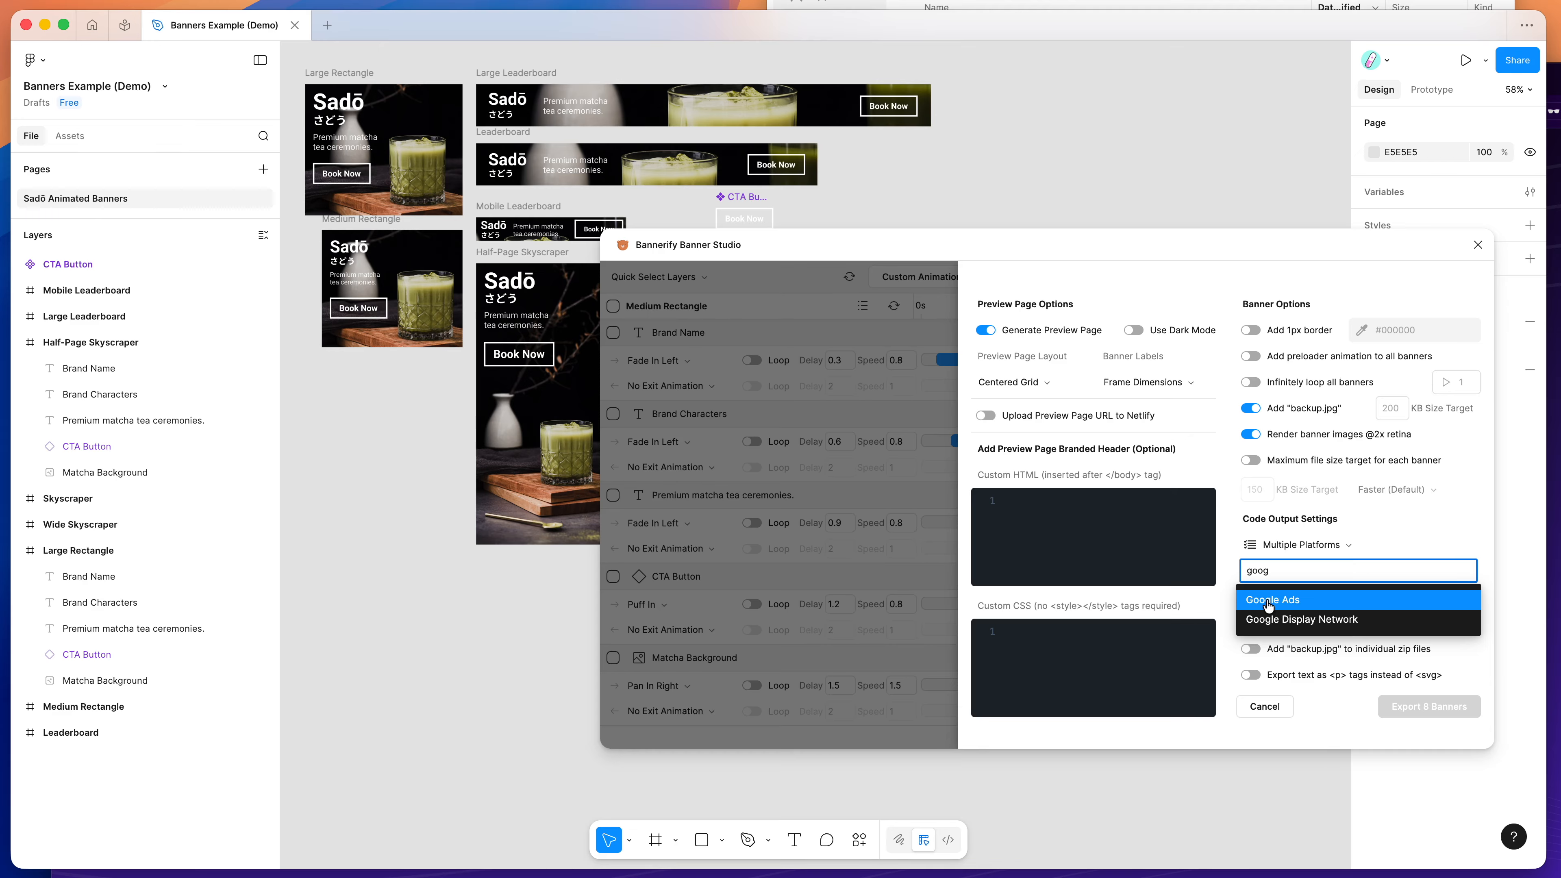
left_click(1276, 605)
type("doub")
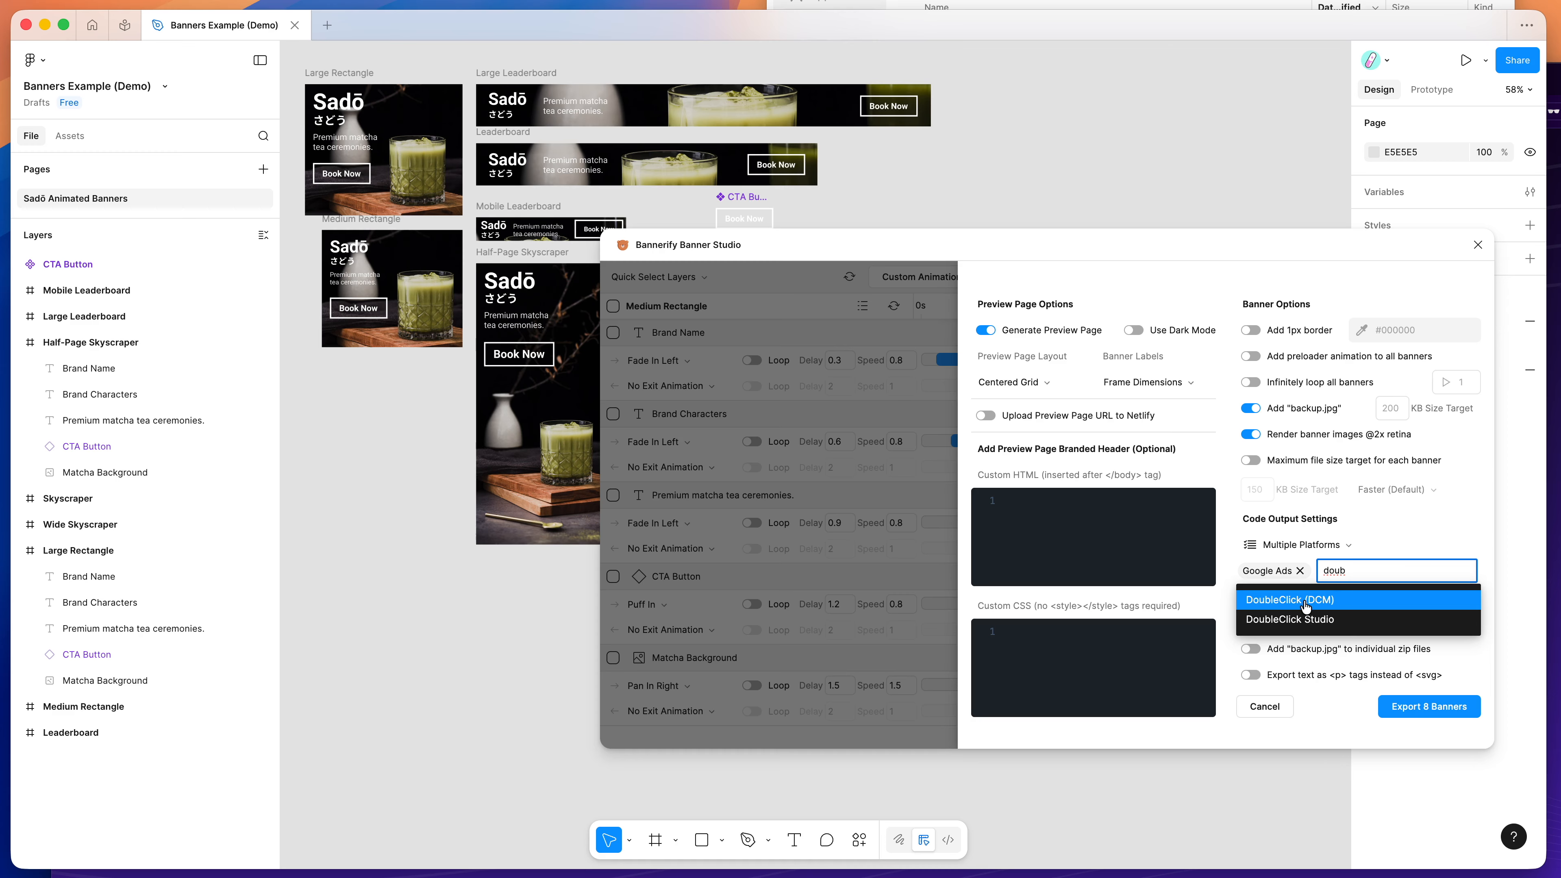
left_click(1285, 605)
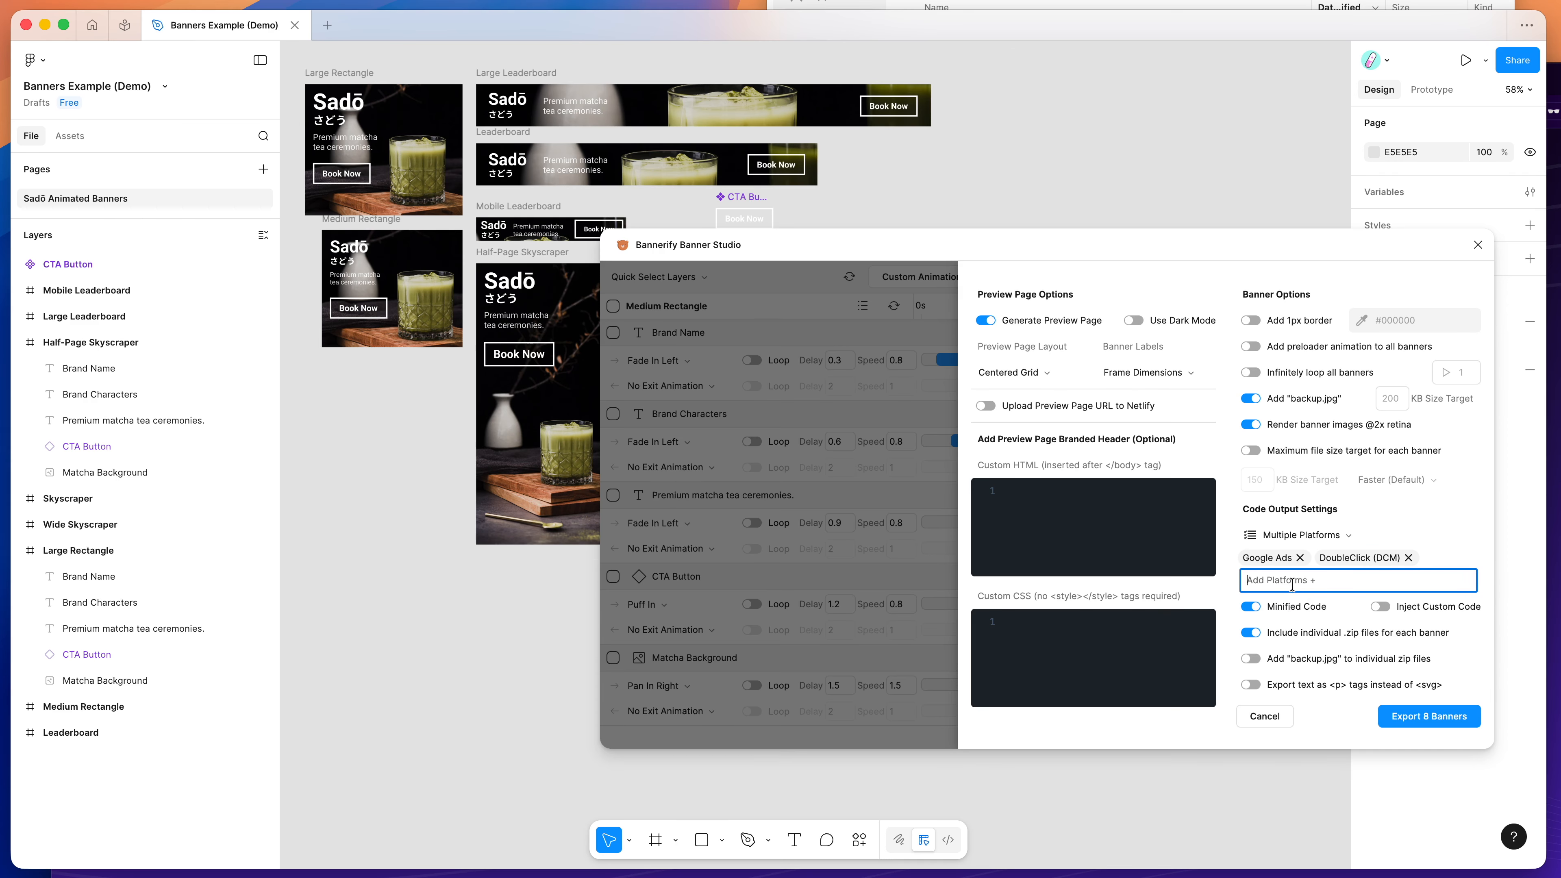
type("d")
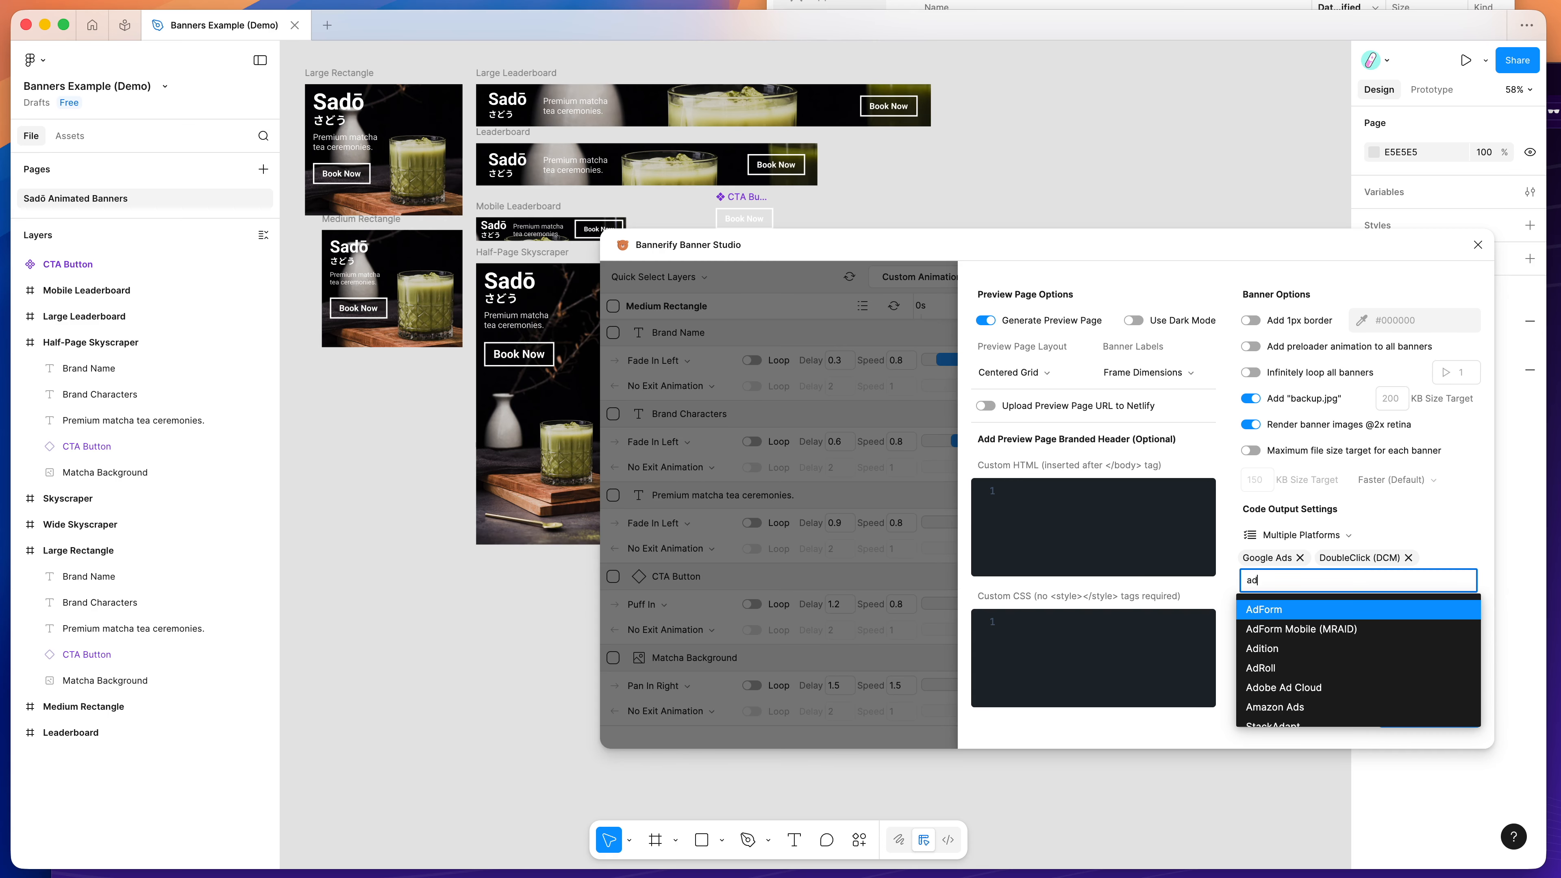
left_click(1273, 612)
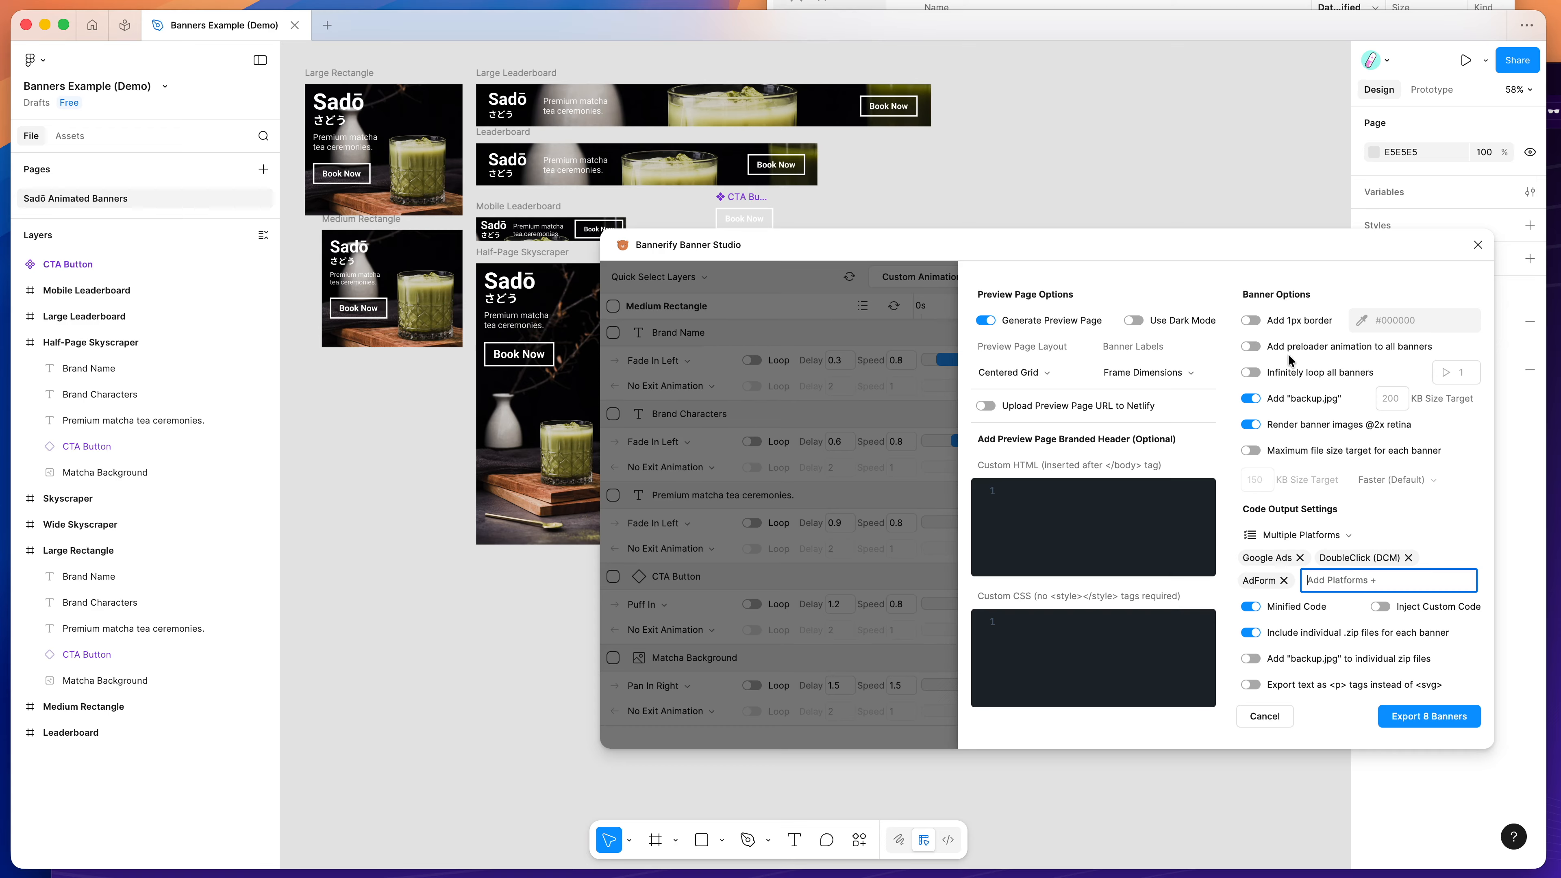
Export the 8 banners without a maximum file size target and save the .zip file to the Desktop
left_click(1296, 452)
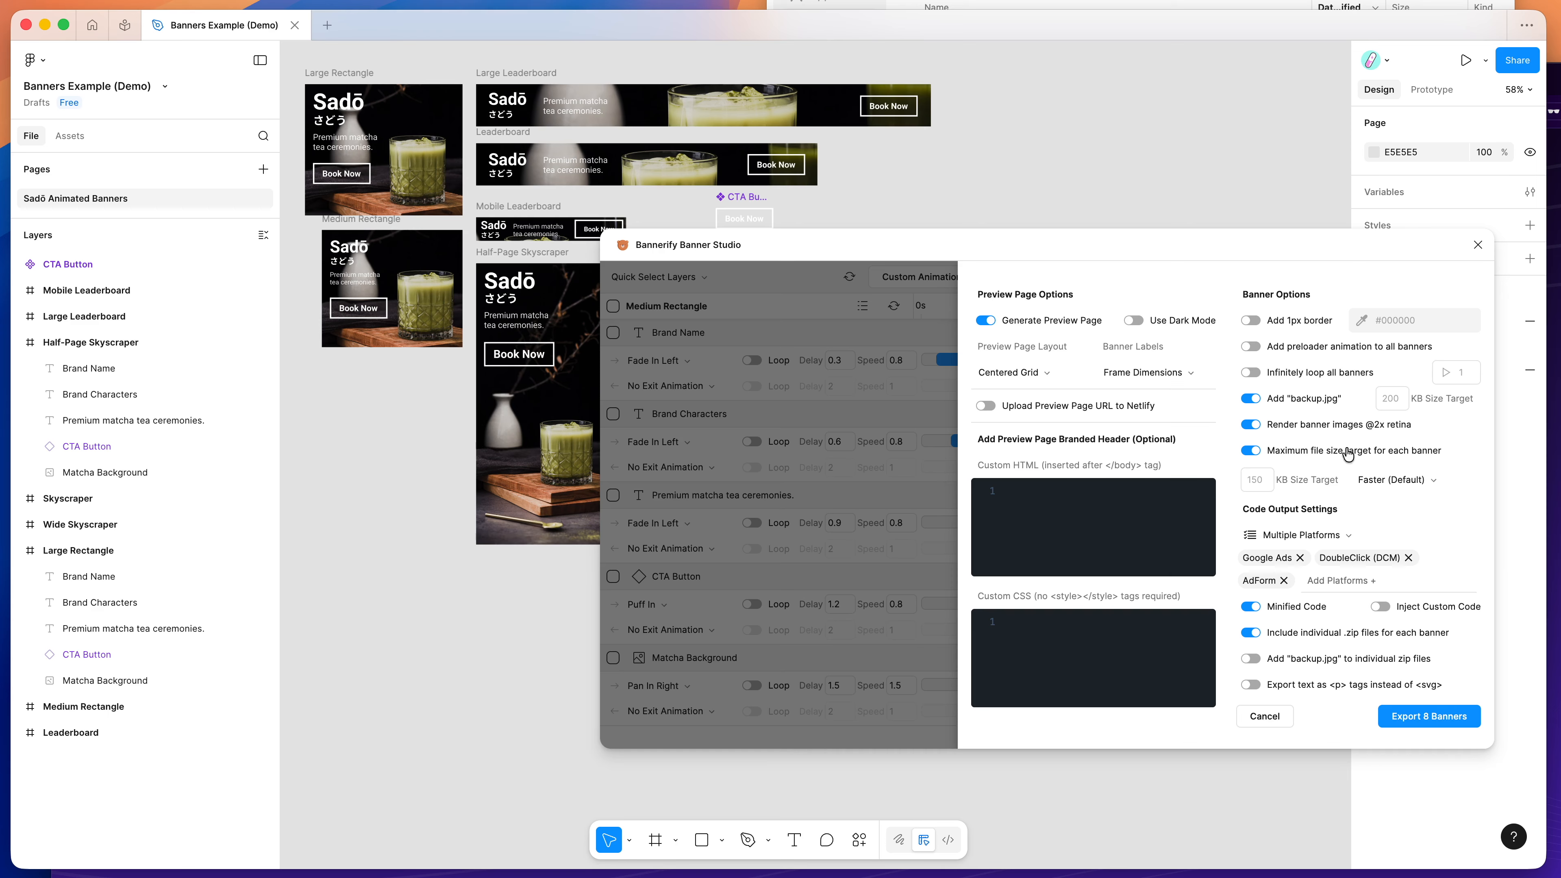
left_click(1297, 455)
left_click(1417, 721)
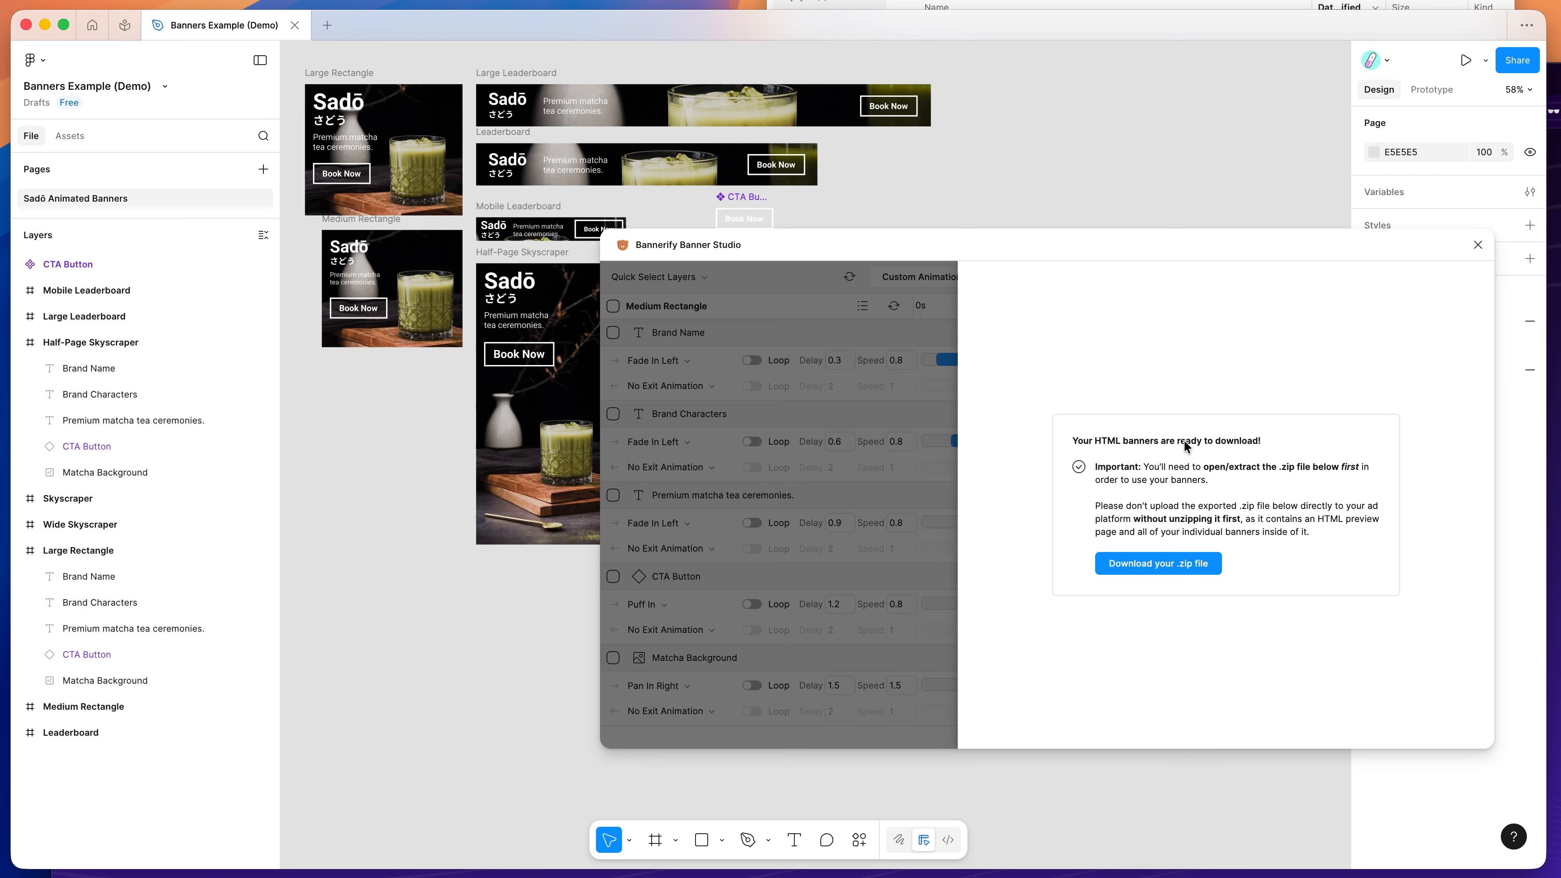
left_click(1156, 569)
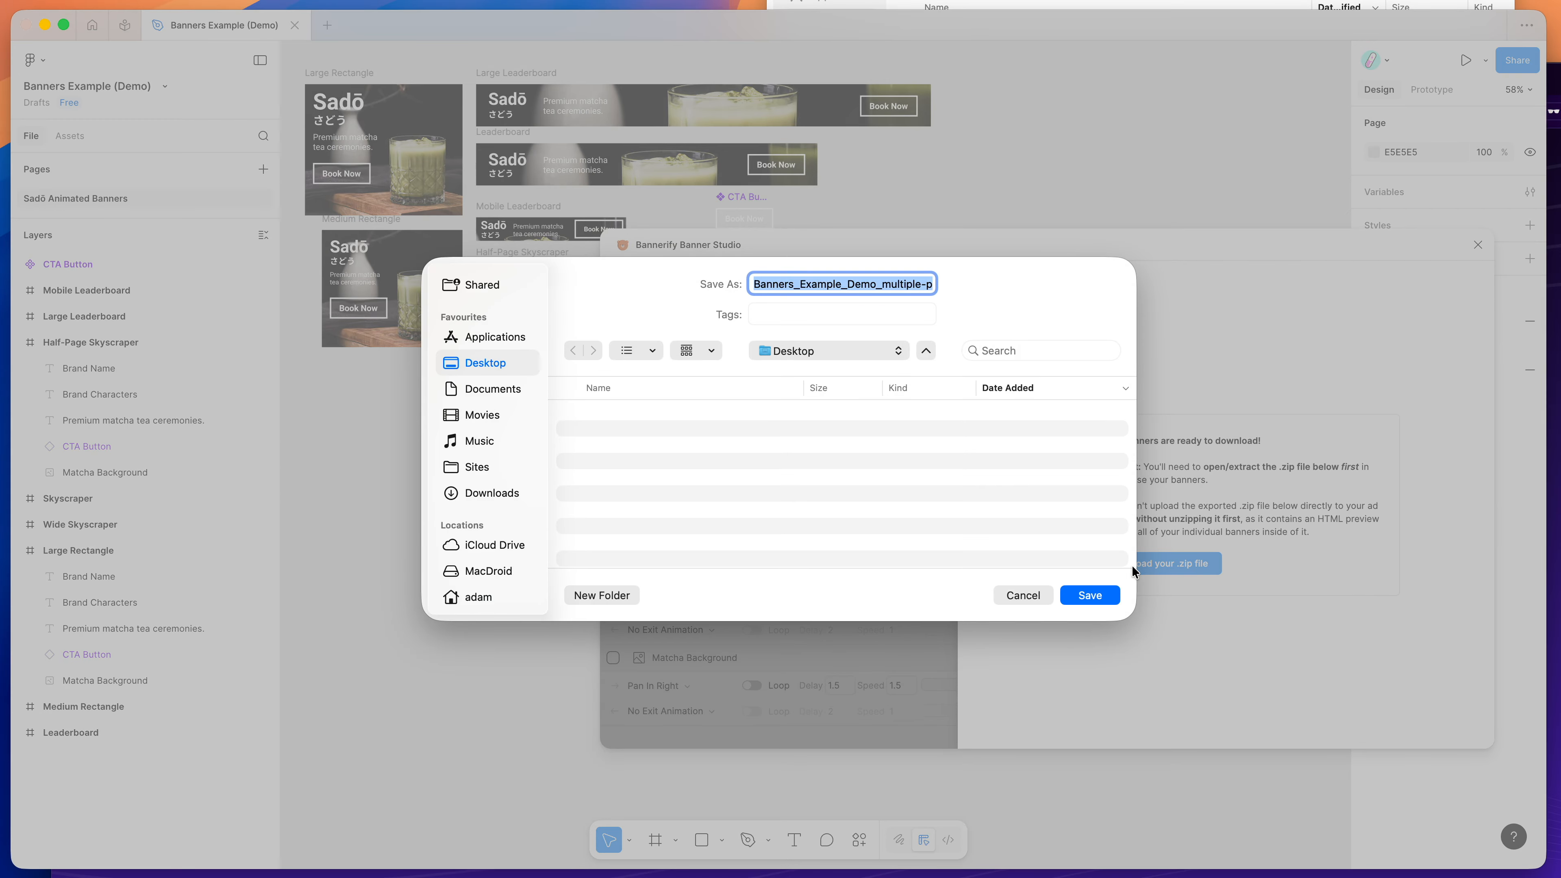
left_click(1089, 595)
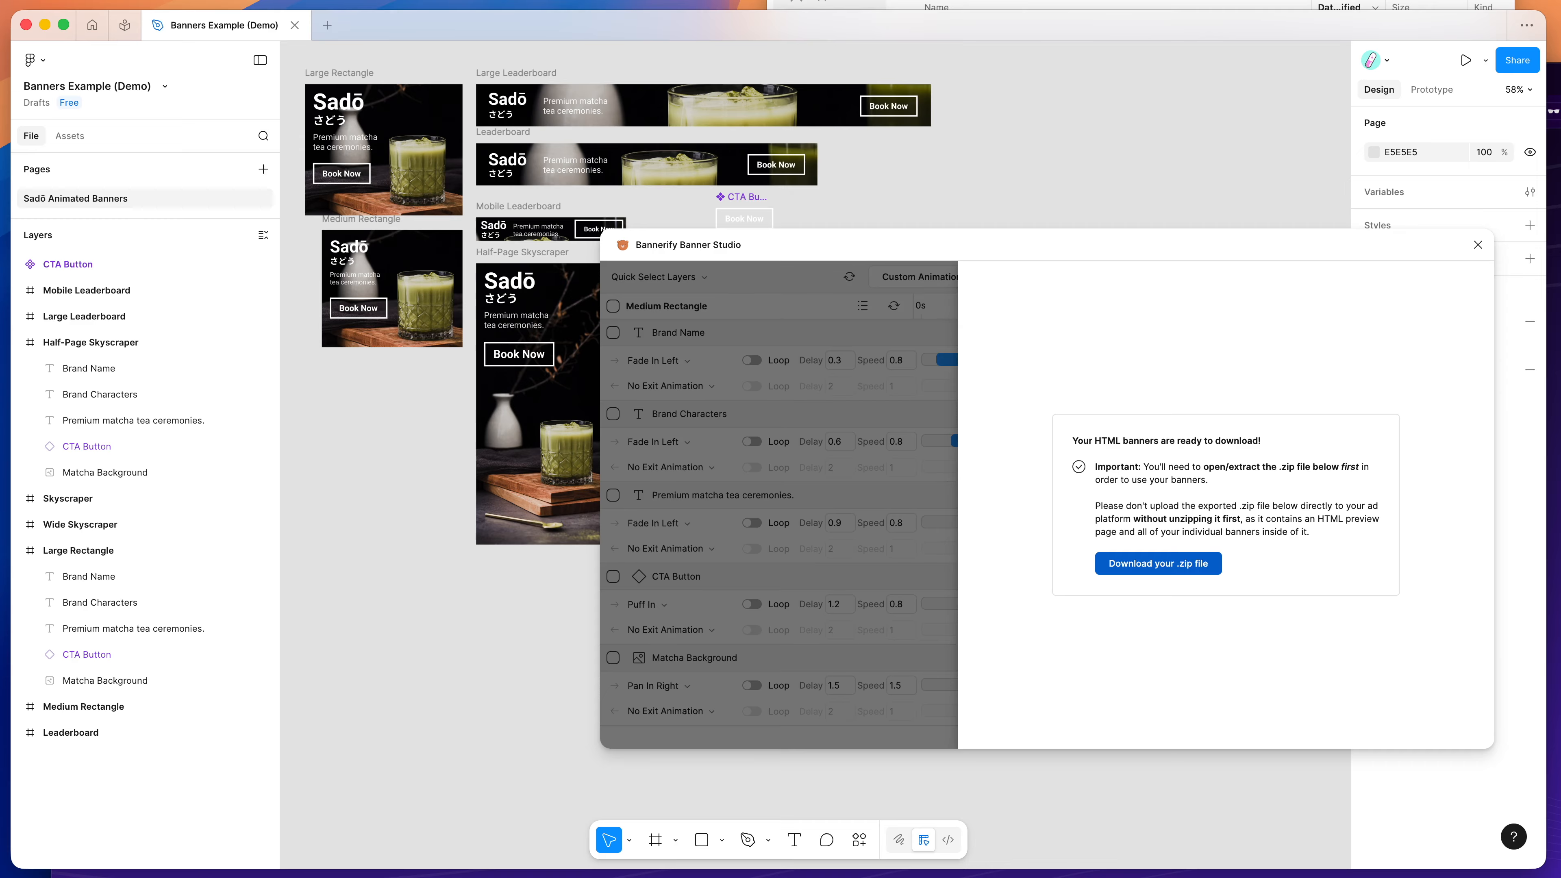
Switch to Finder, unzip the downloaded banner archive on the Desktop and expand the extracted folder
left_click(1011, 32)
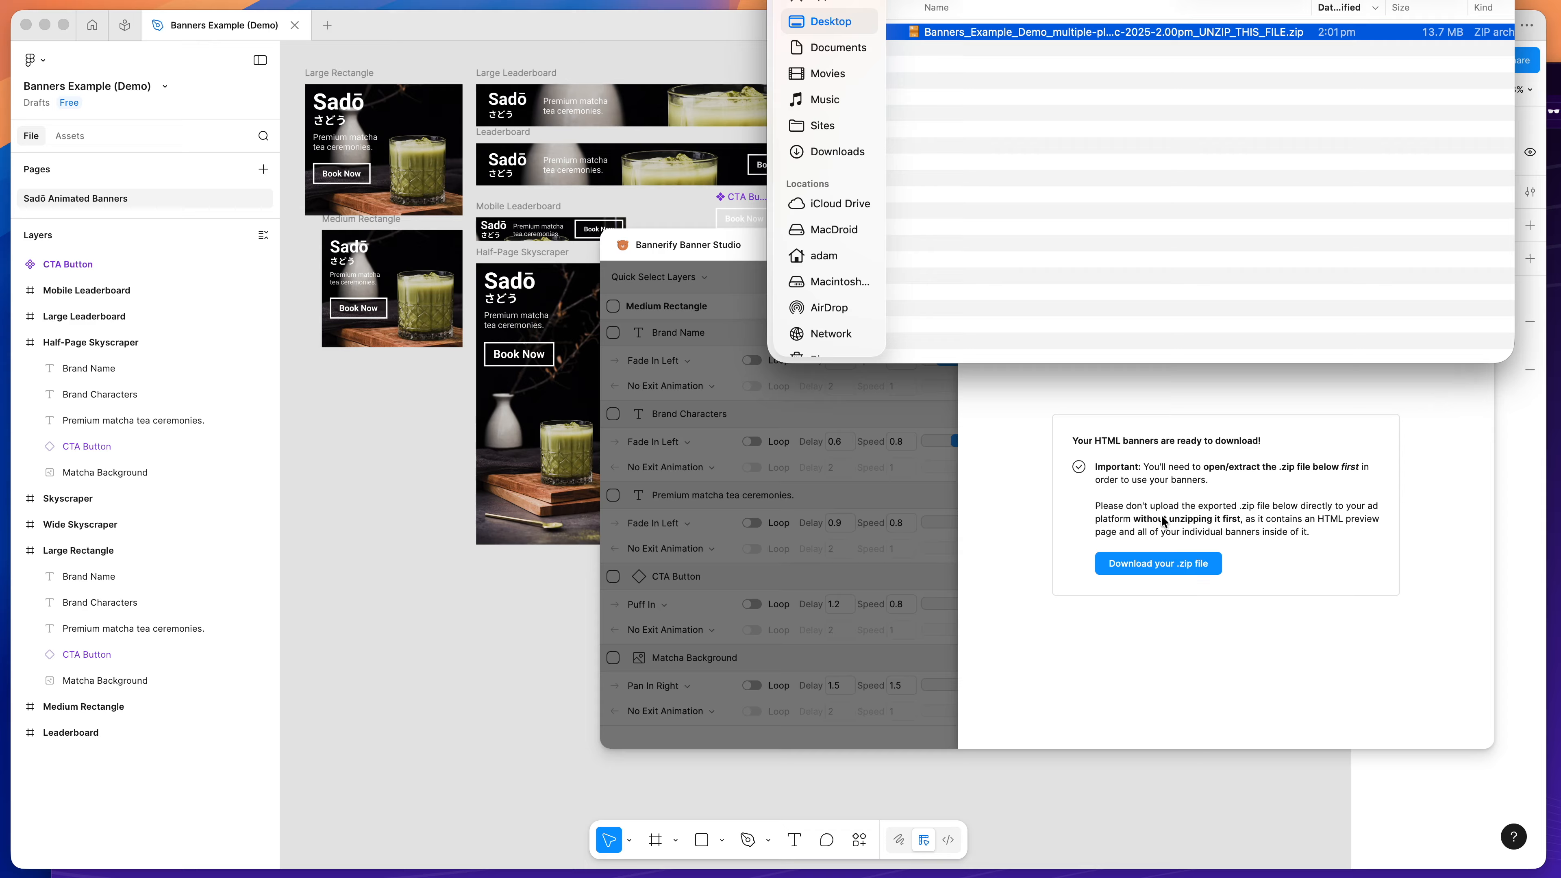
double_click(1039, 35)
left_click(1026, 33)
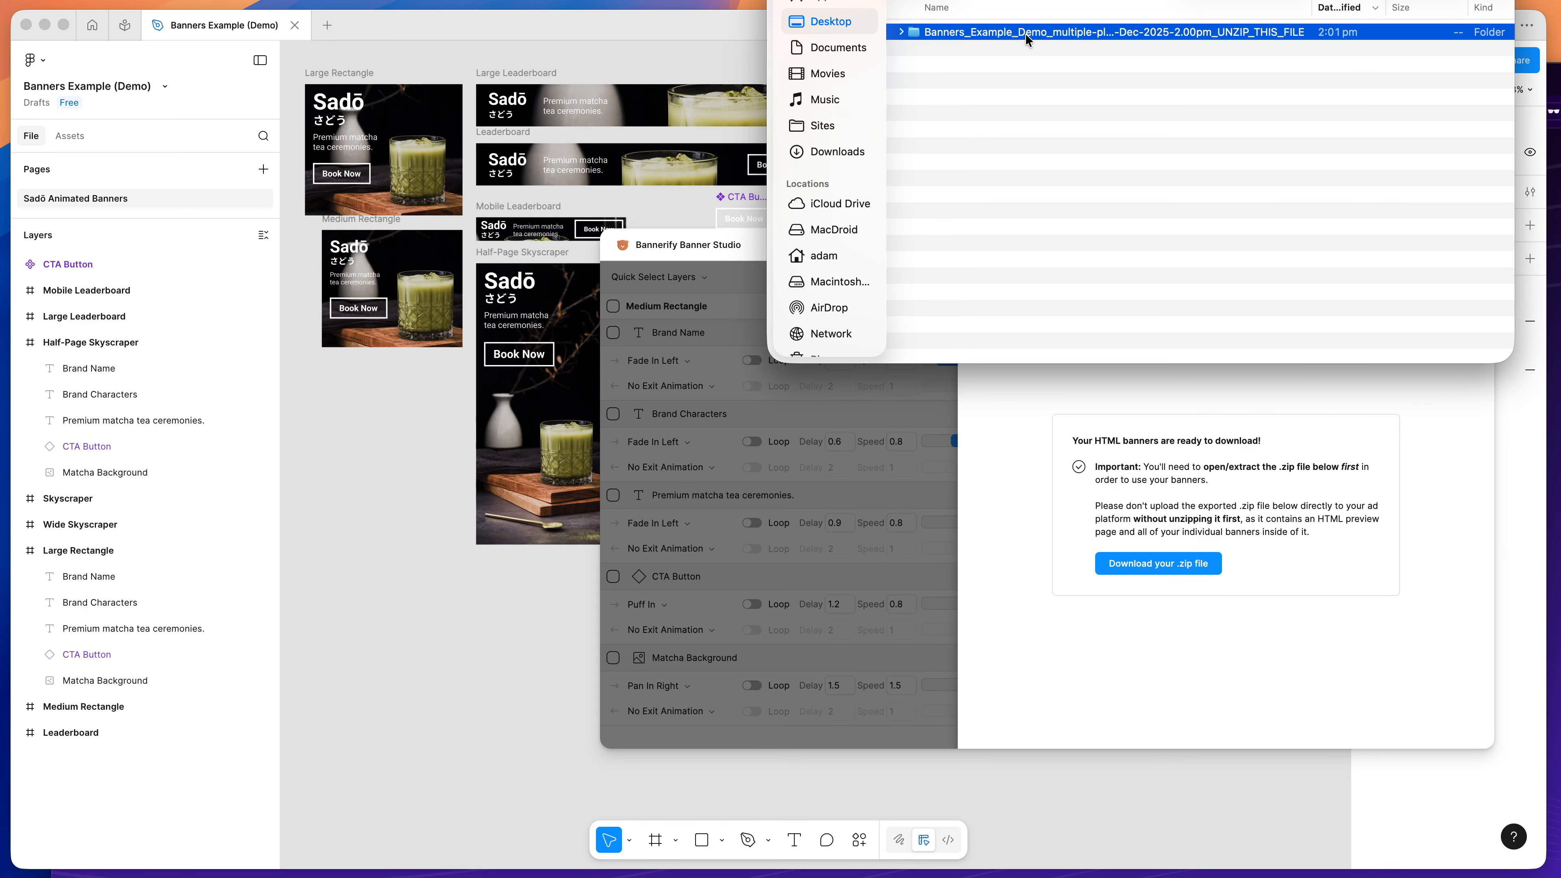
left_click(900, 33)
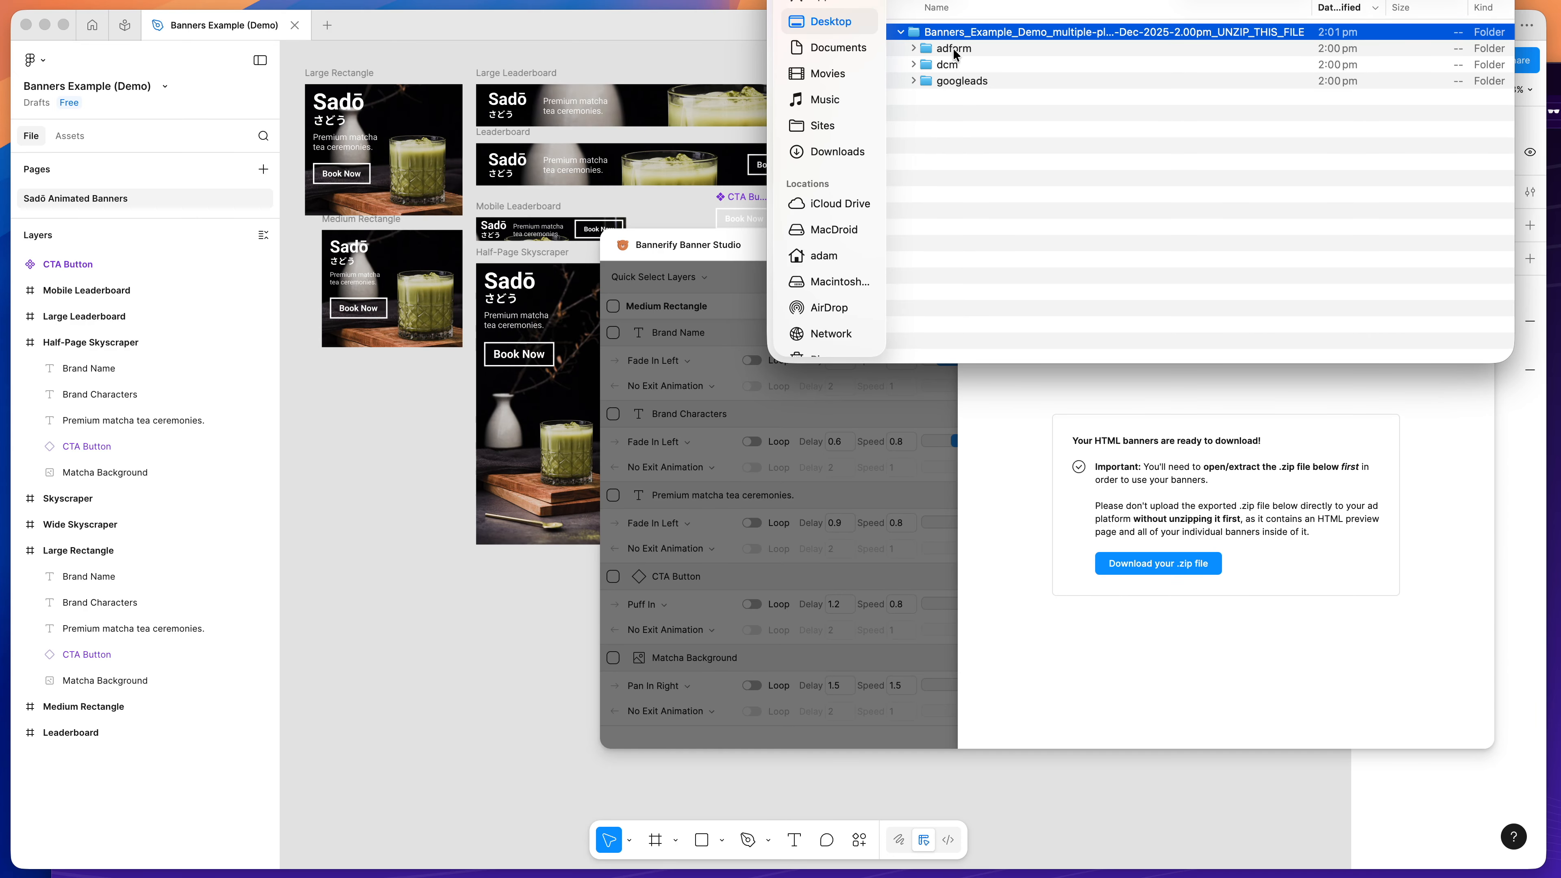
Expand the adform, dcm and googleads platform folders to examine their contents
left_click(953, 54)
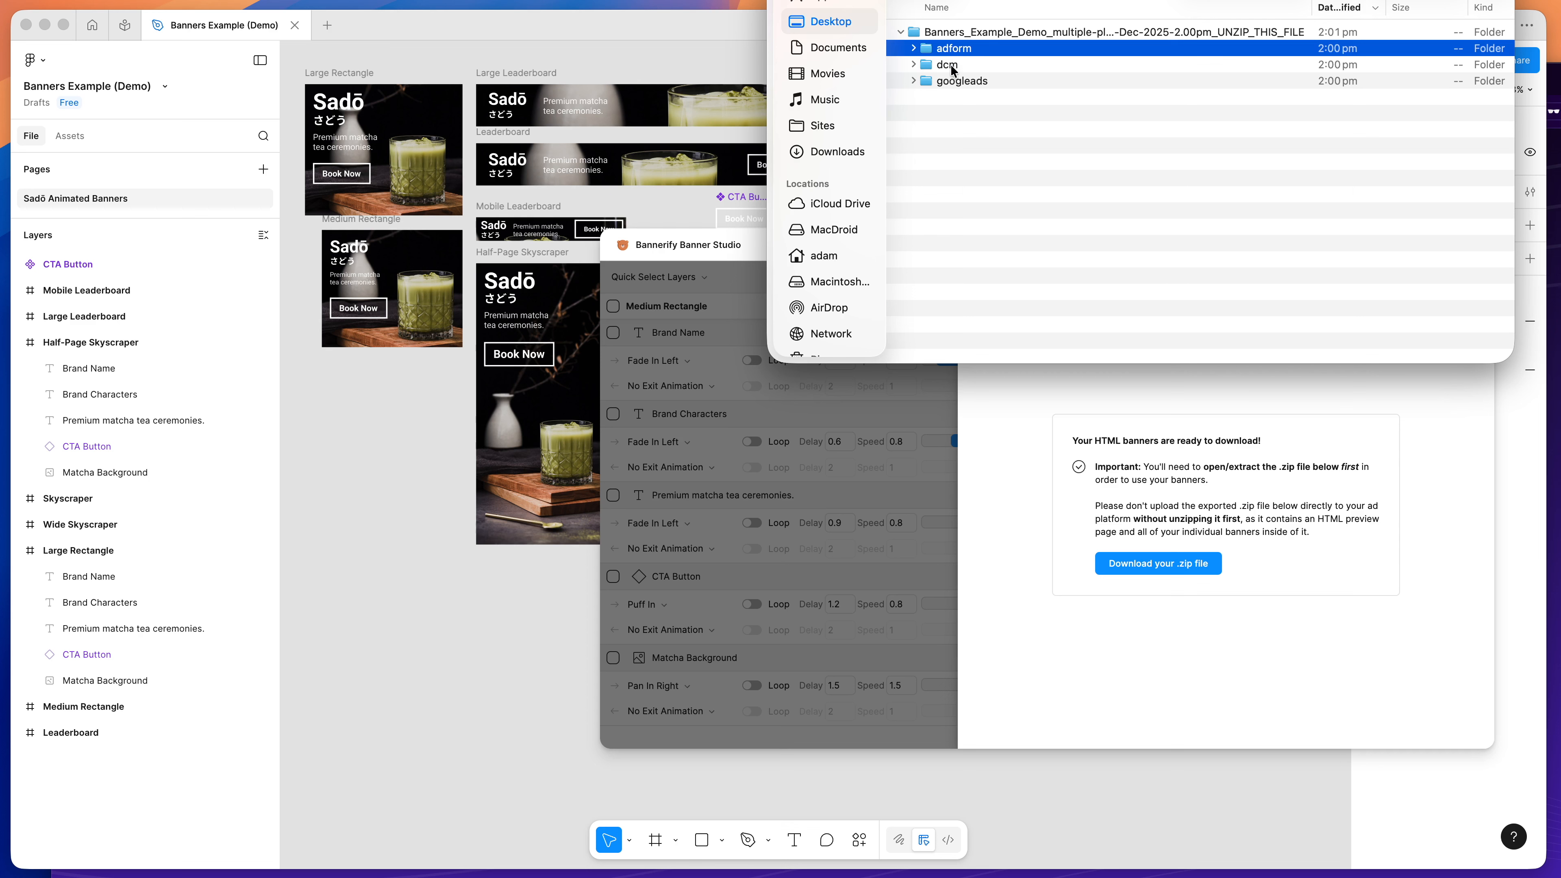
left_click(954, 66)
left_click(954, 83)
left_click(913, 81)
left_click(913, 65)
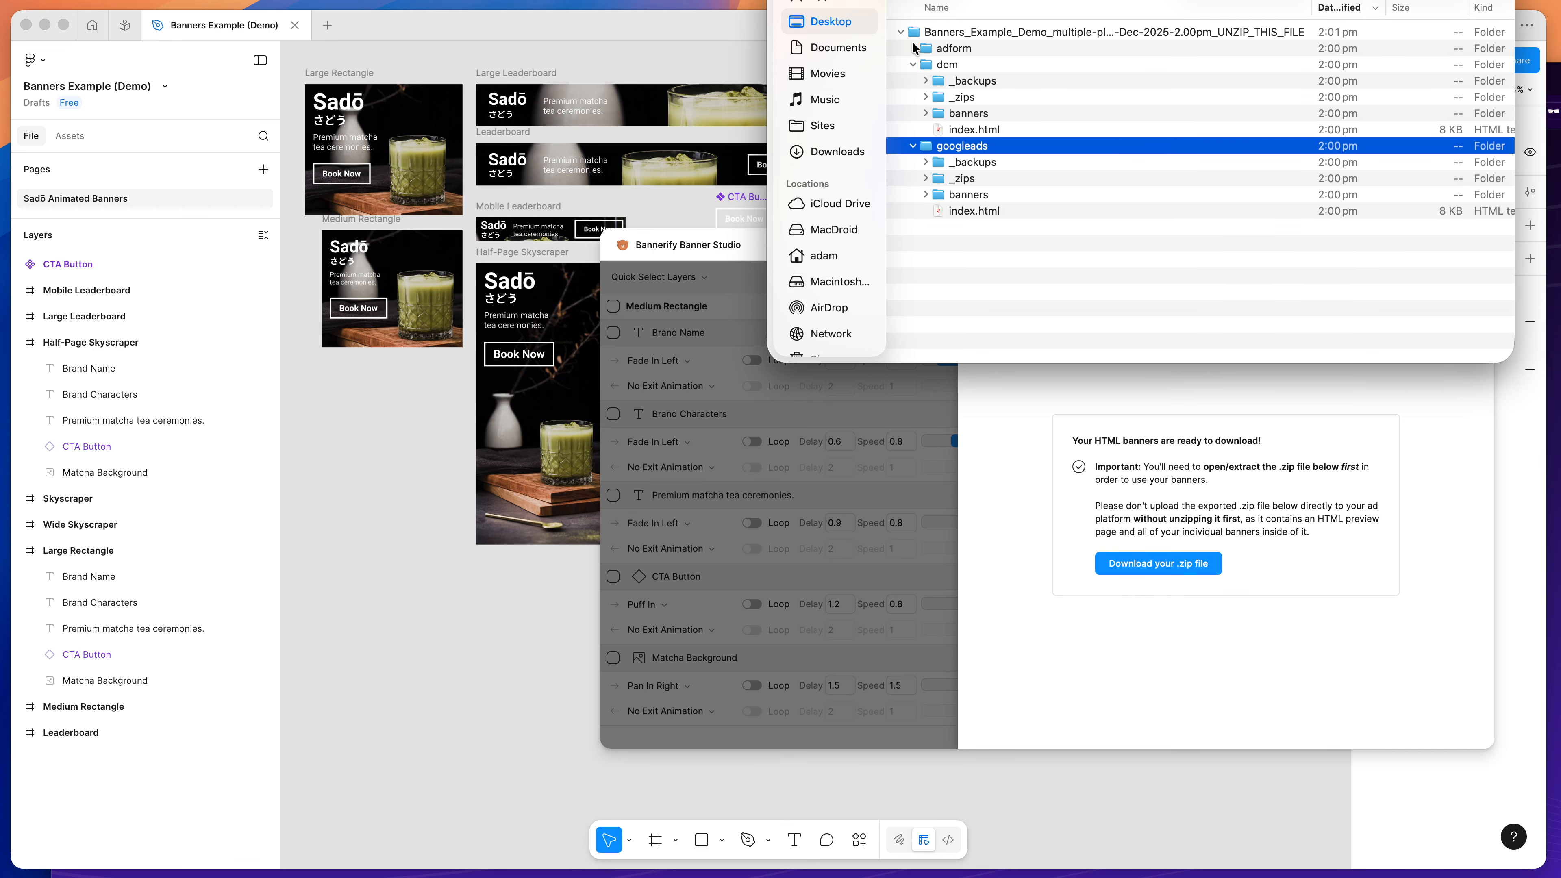
left_click(913, 48)
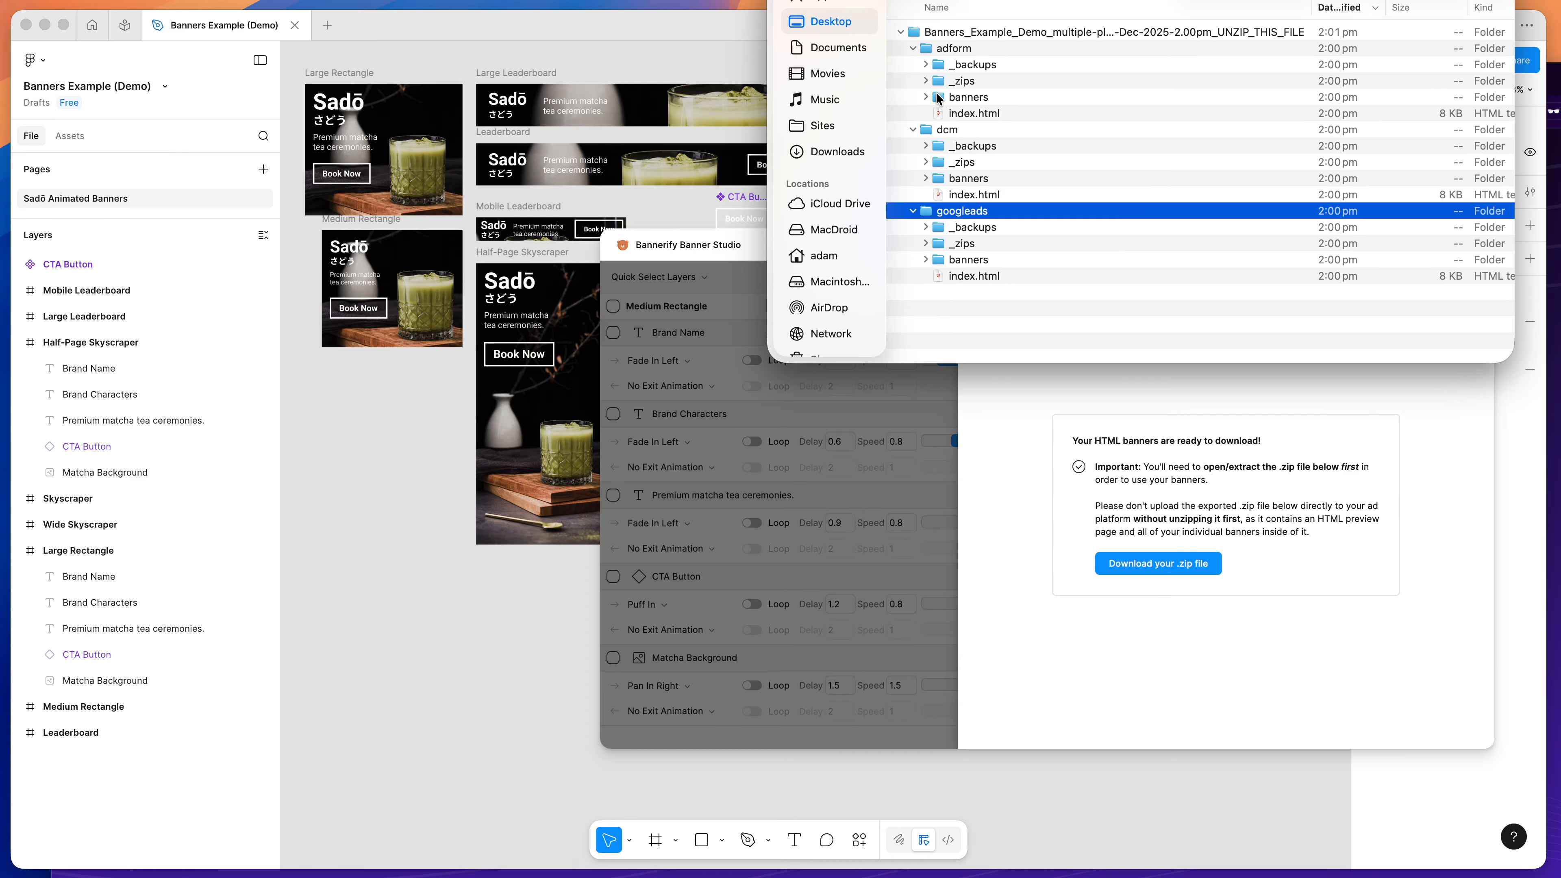
Inspect the 160x600_Wide Skyscraper files within adform's banners folder, then collapse the adform folder
left_click(926, 97)
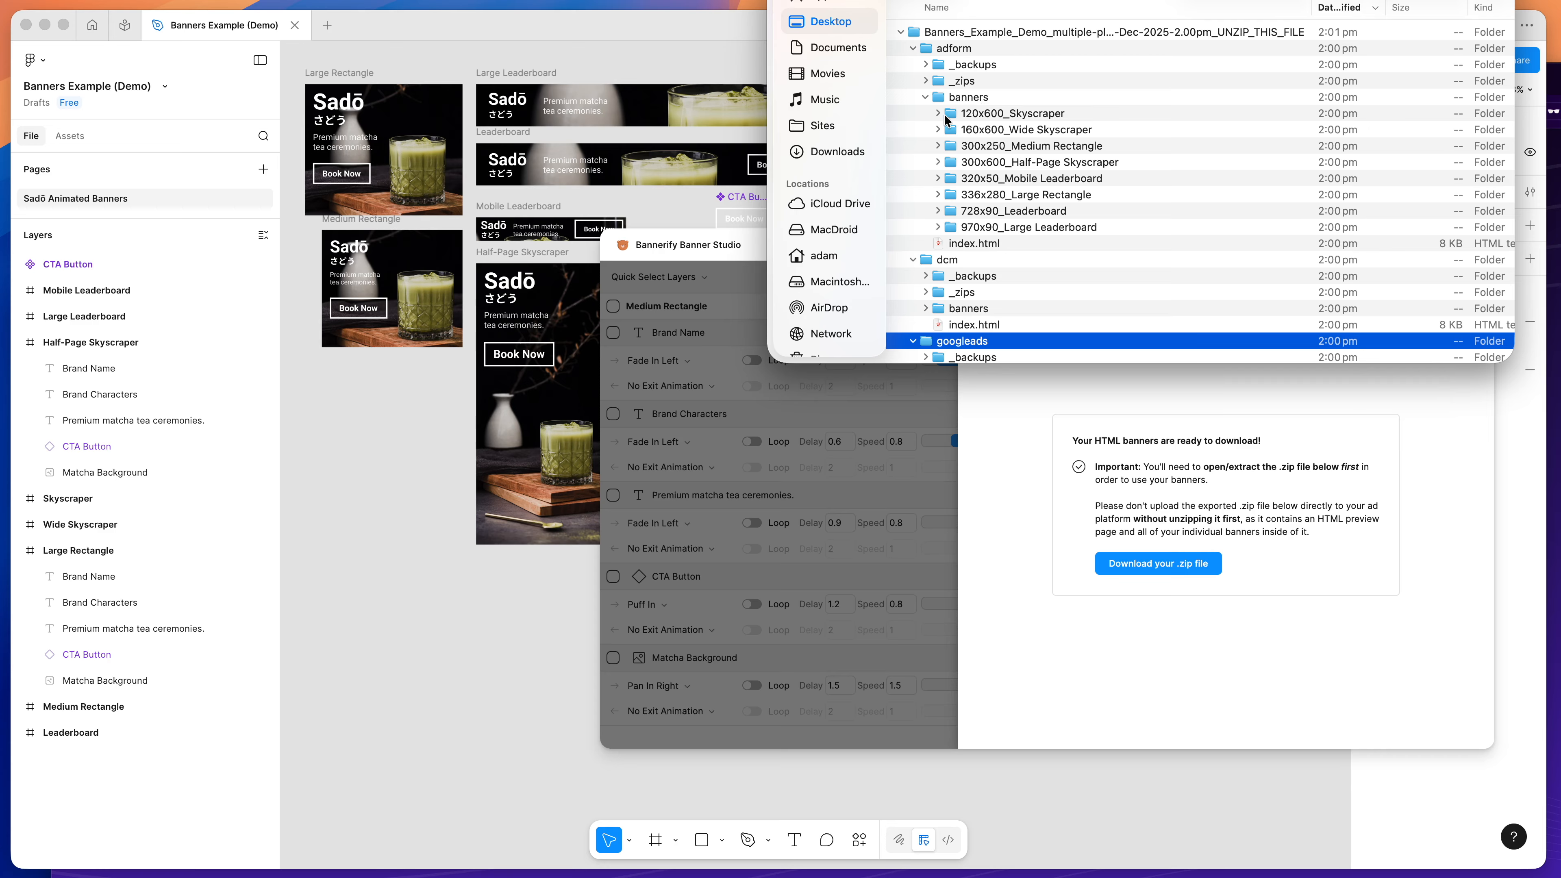
left_click(938, 129)
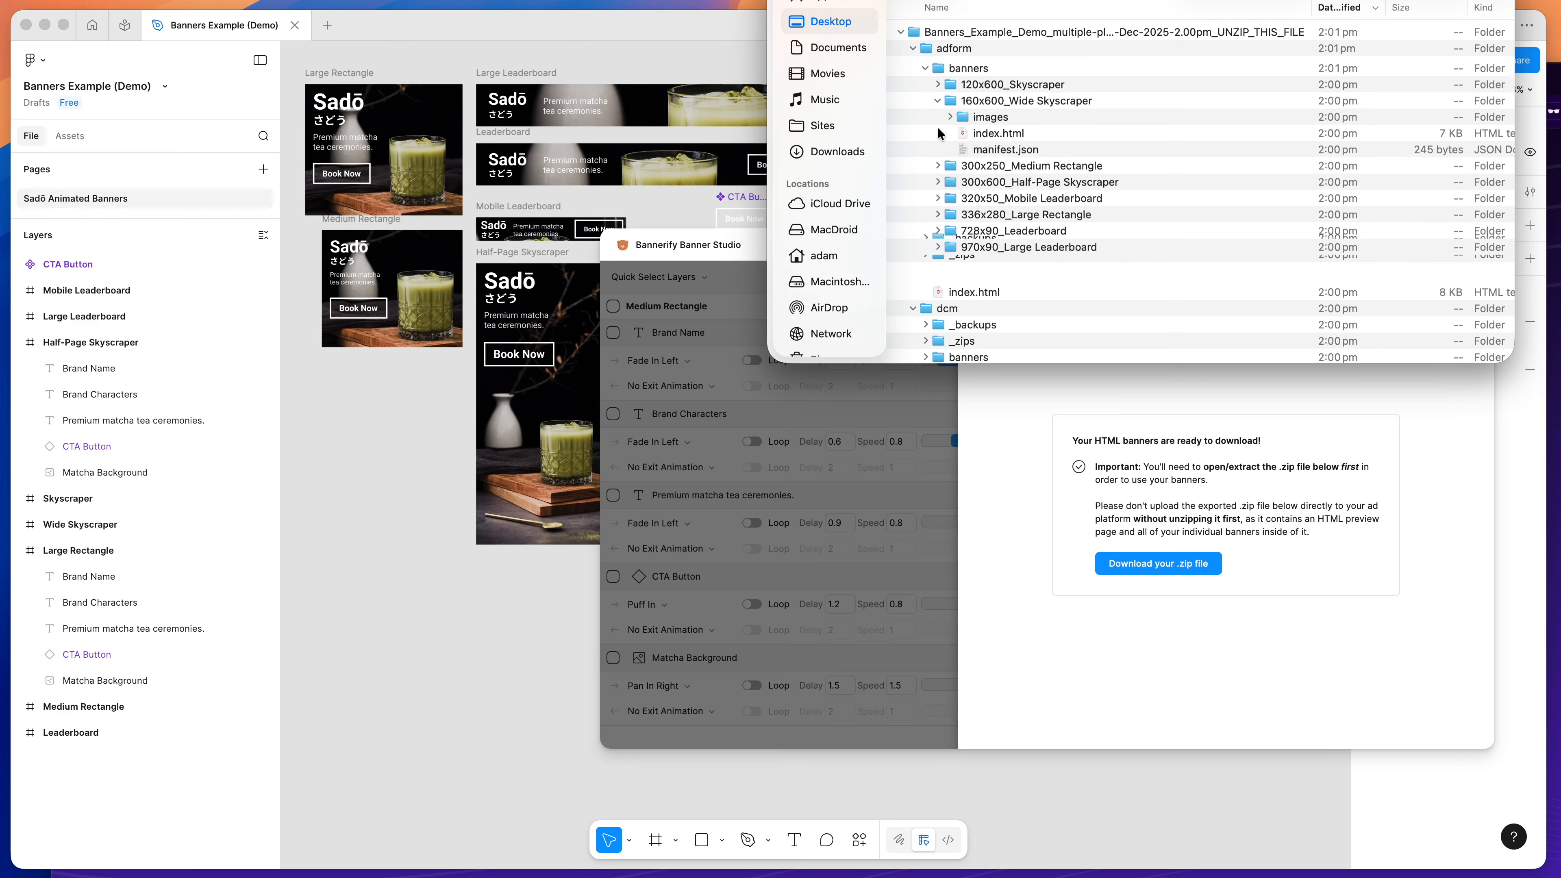
left_click(923, 65)
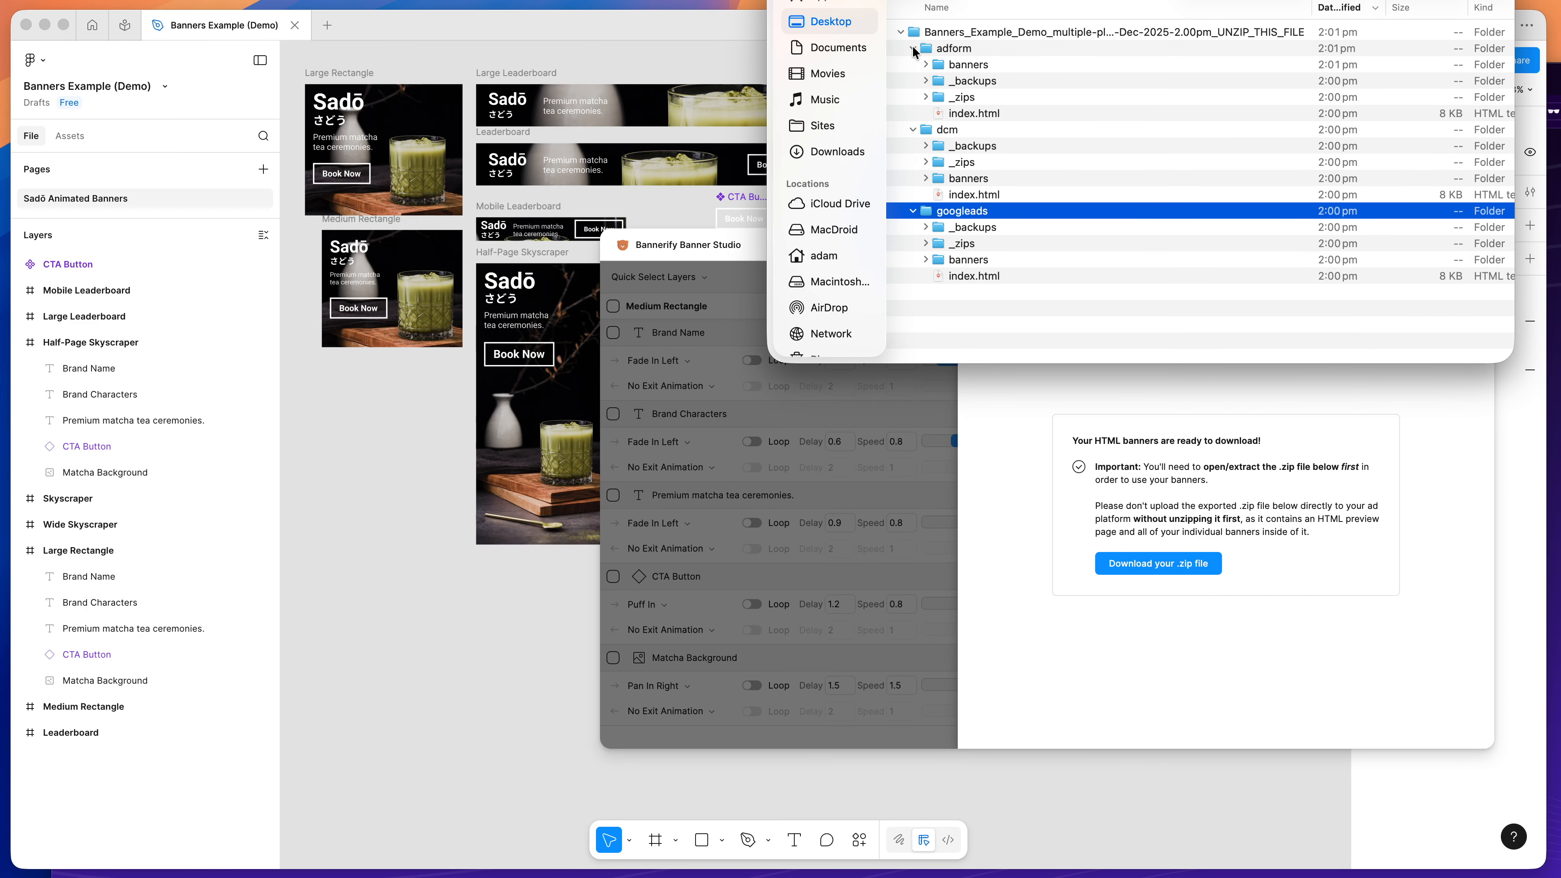
left_click(913, 48)
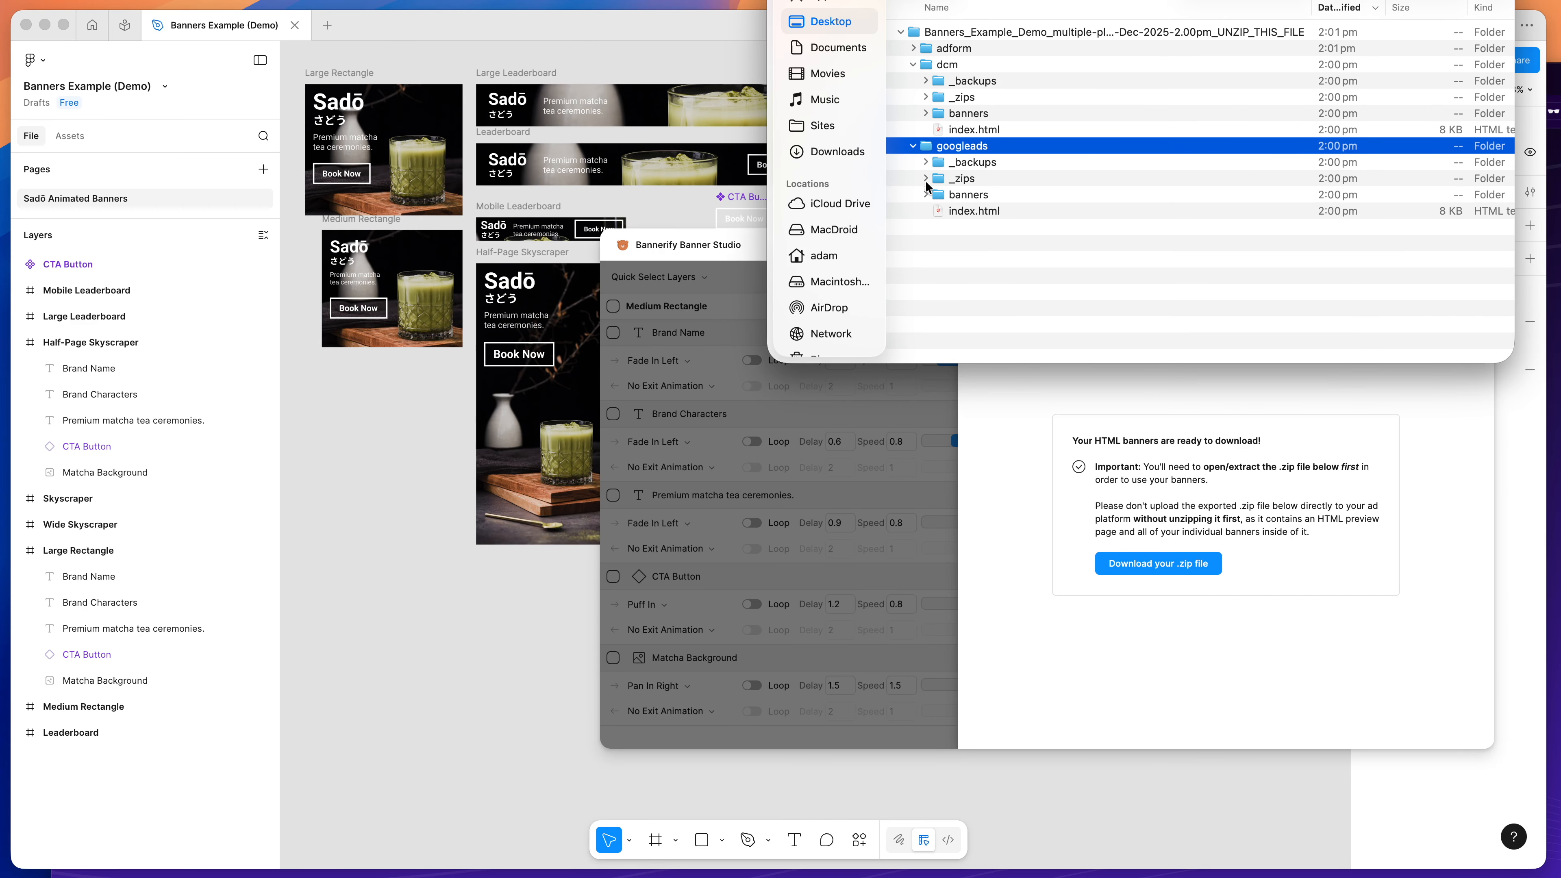
Inspect the 300x600_Half-Page Skyscraper files within dcm's banners folder, then collapse that banners folder
left_click(928, 111)
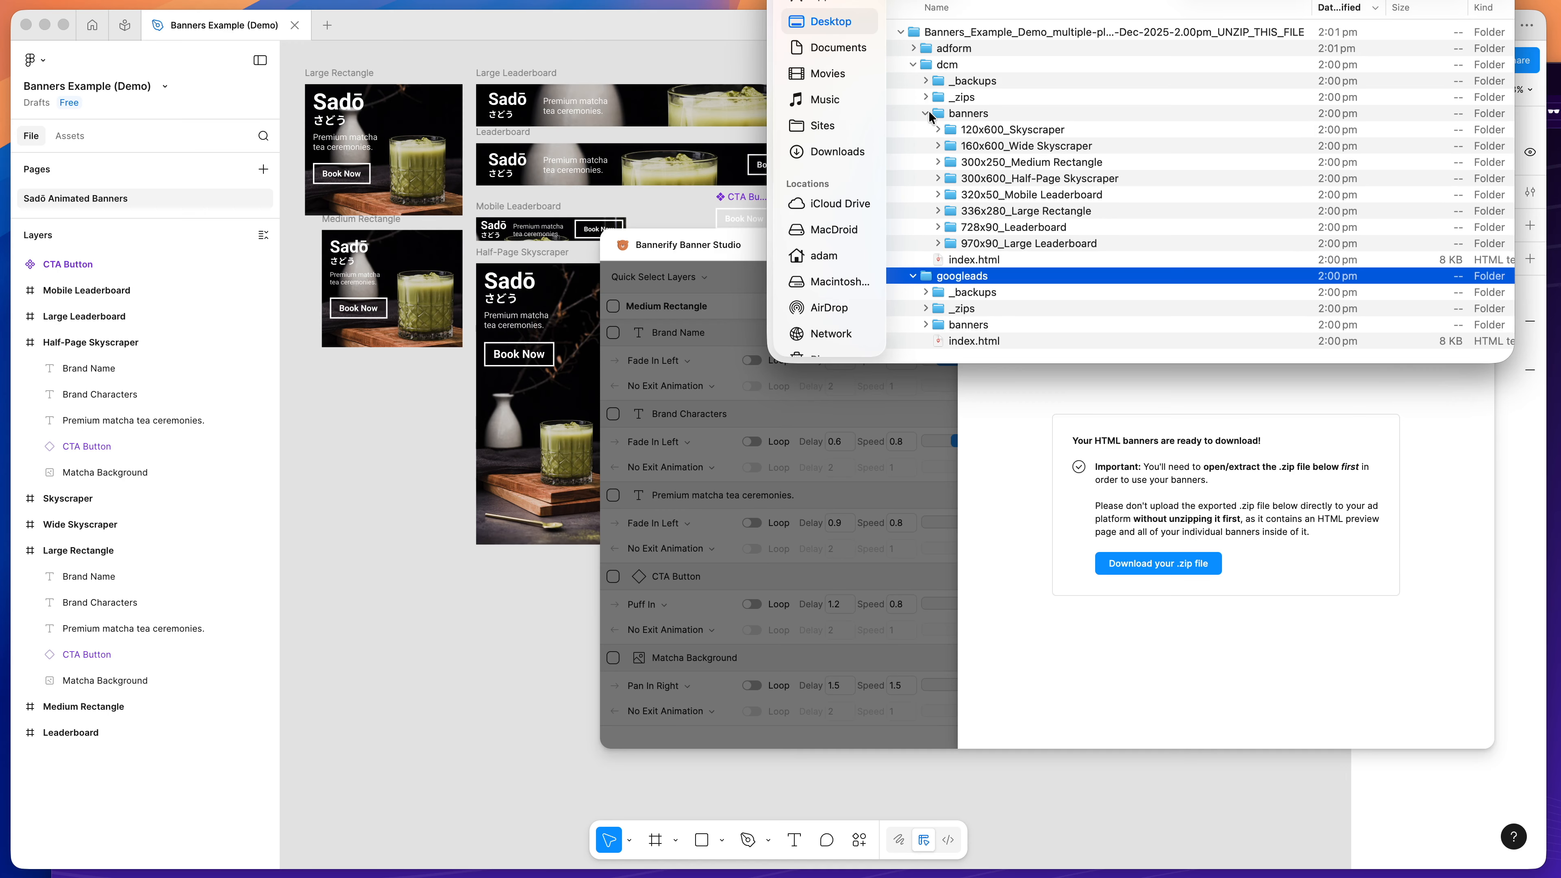
left_click(937, 162)
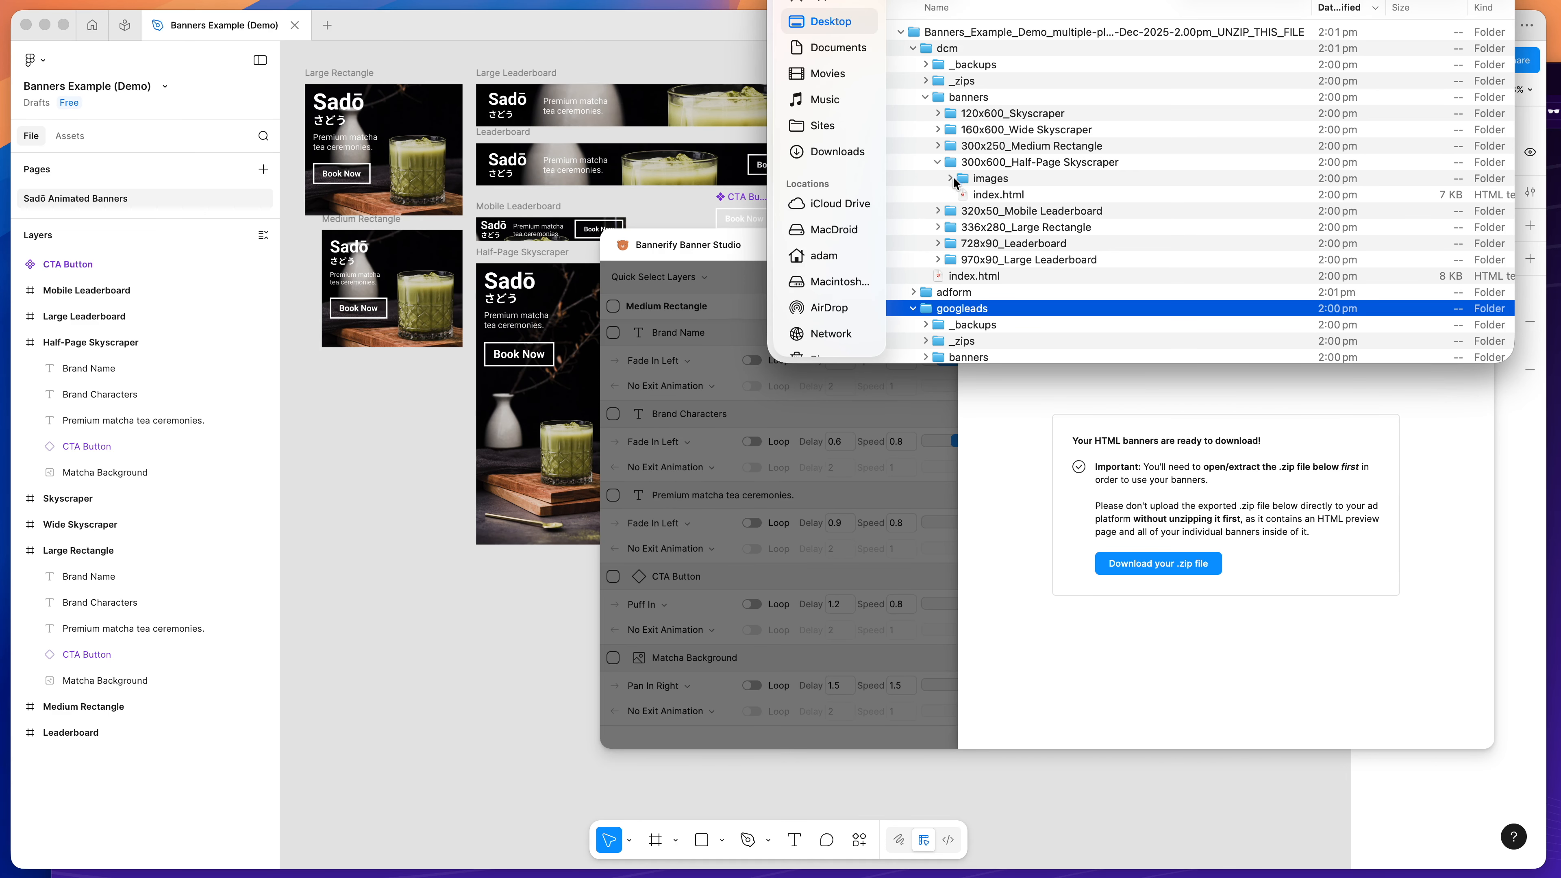
left_click(990, 197)
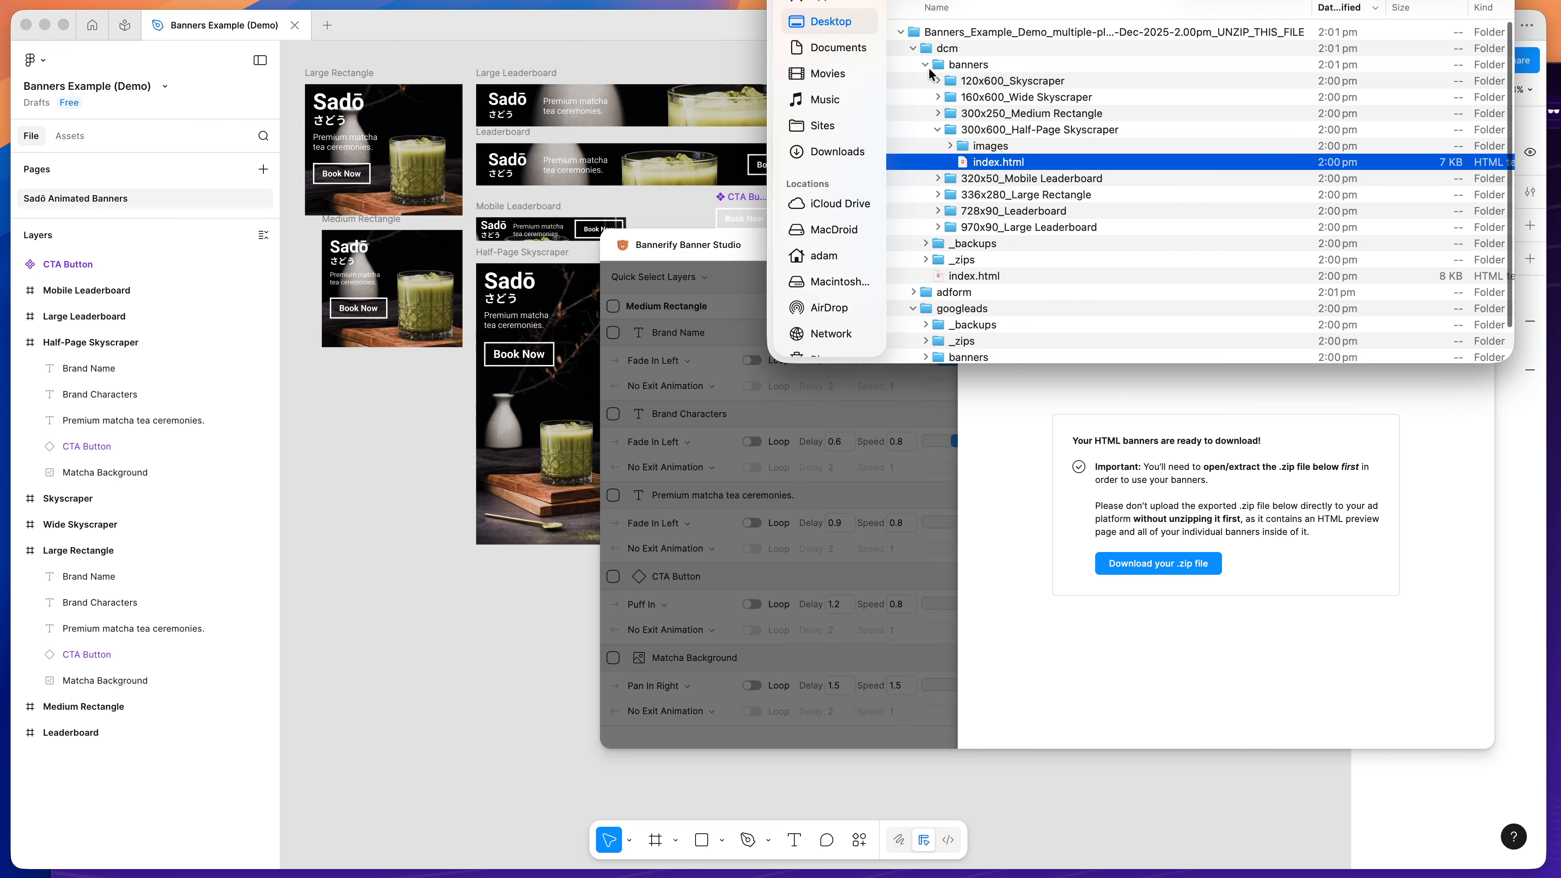
left_click(924, 63)
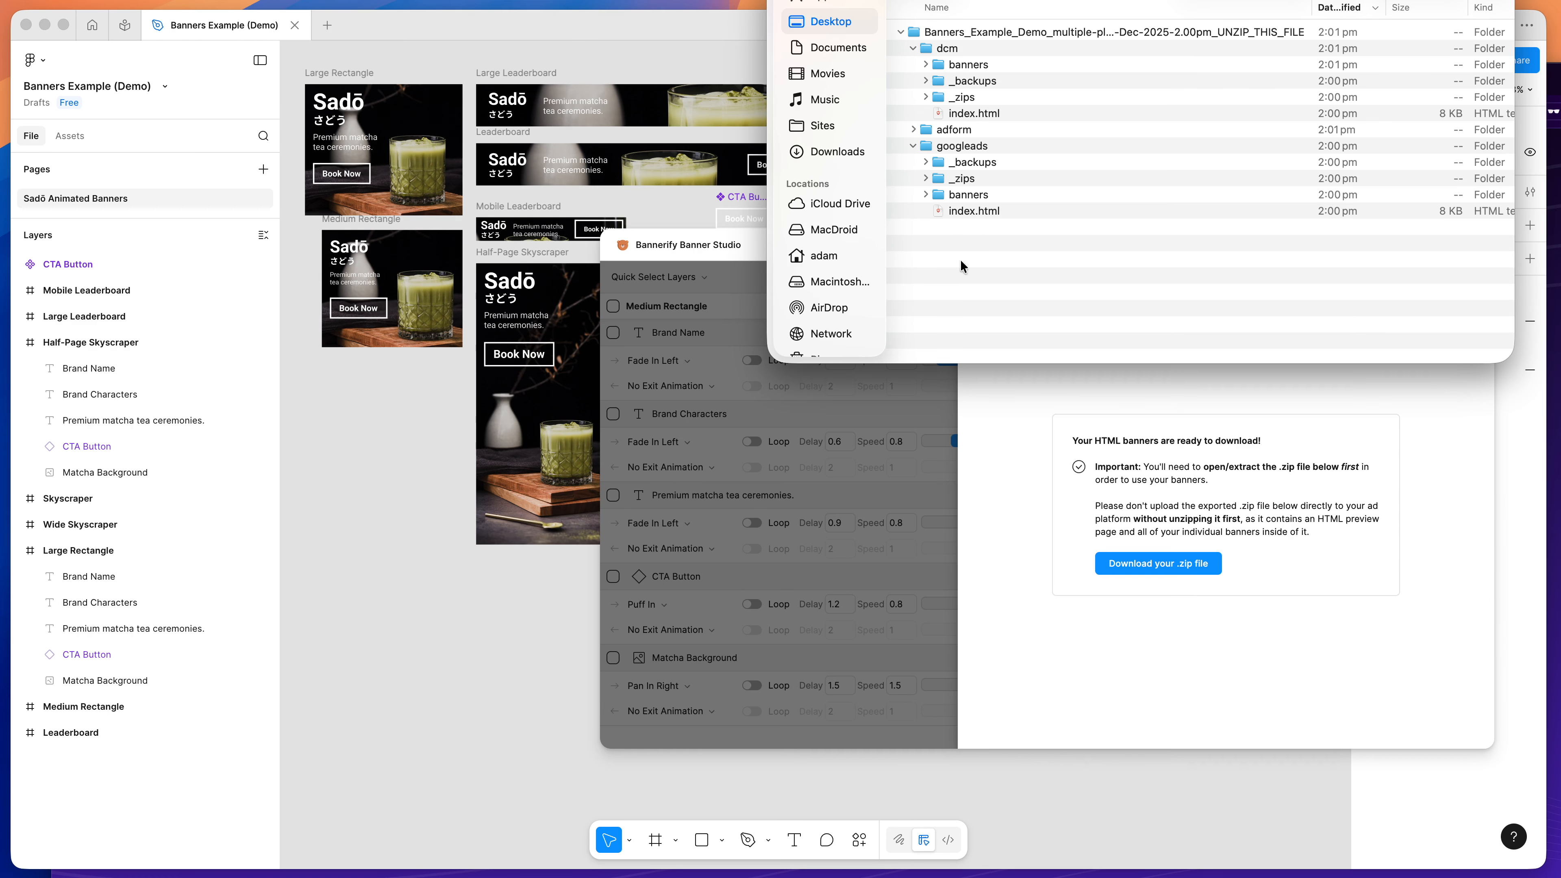
Expand the adform folder again and locate the index.html preview pages of dcm and adform
left_click(912, 128)
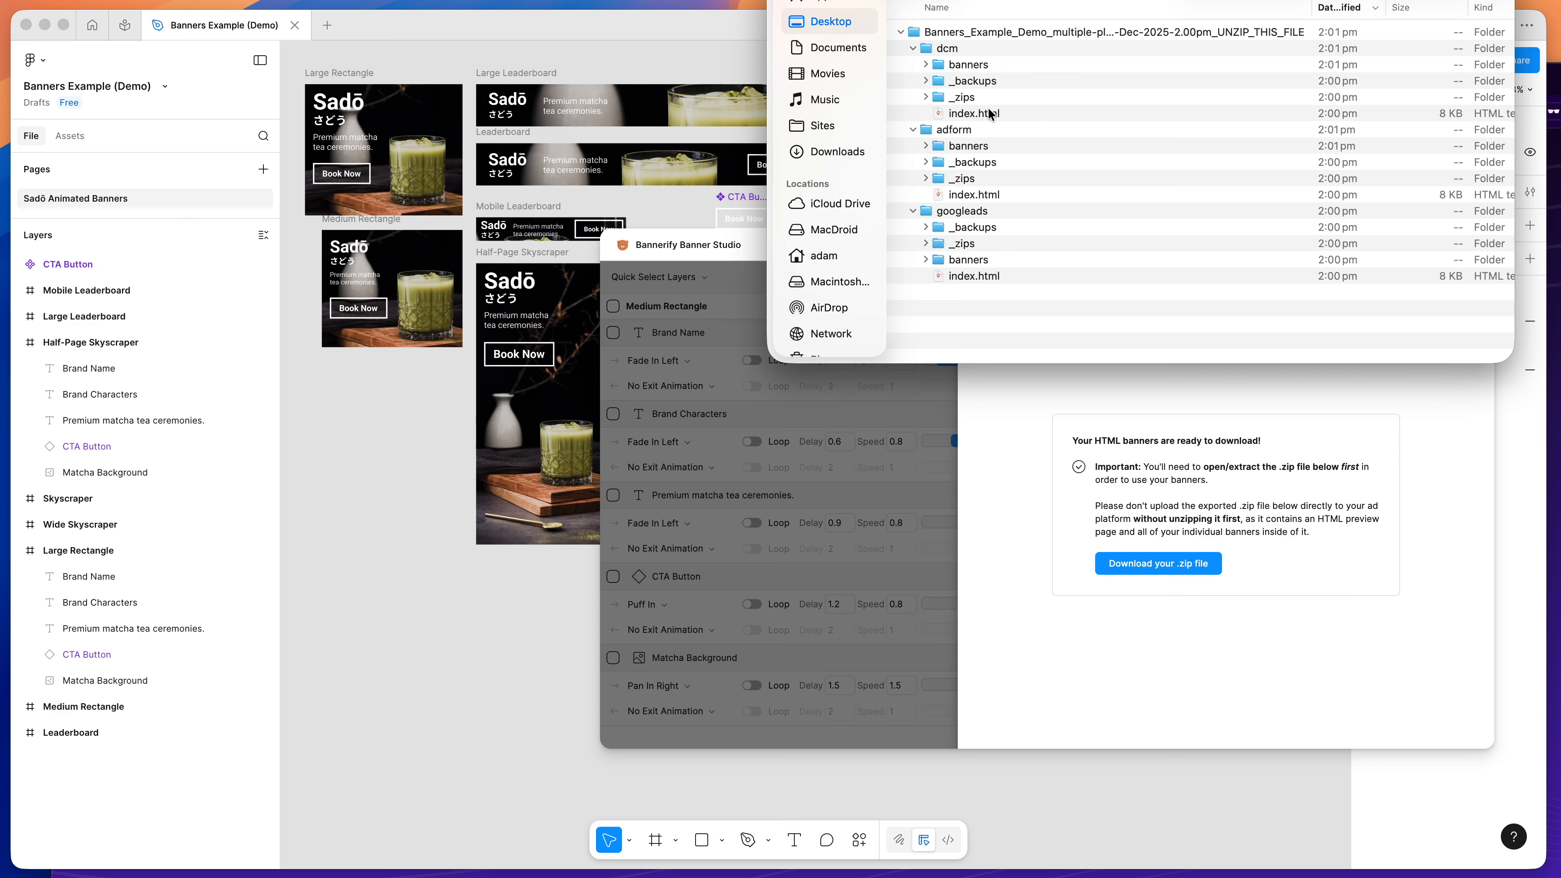
left_click(969, 115)
left_click(966, 195)
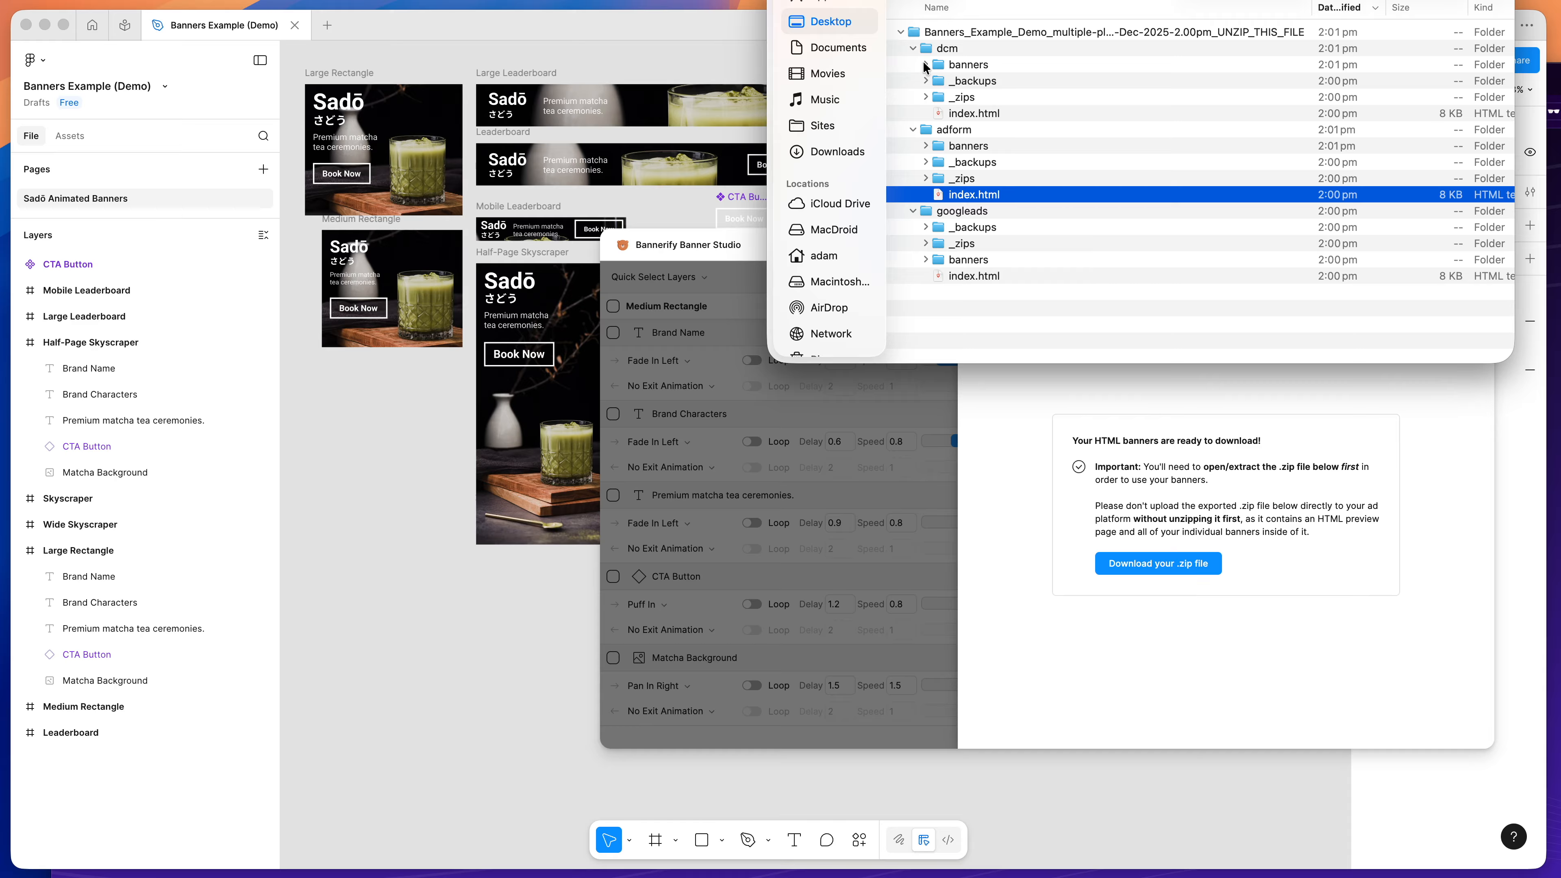
Expand the _zips folders of dcm and adform to examine the individual banner zip files
left_click(924, 96)
left_click(966, 98)
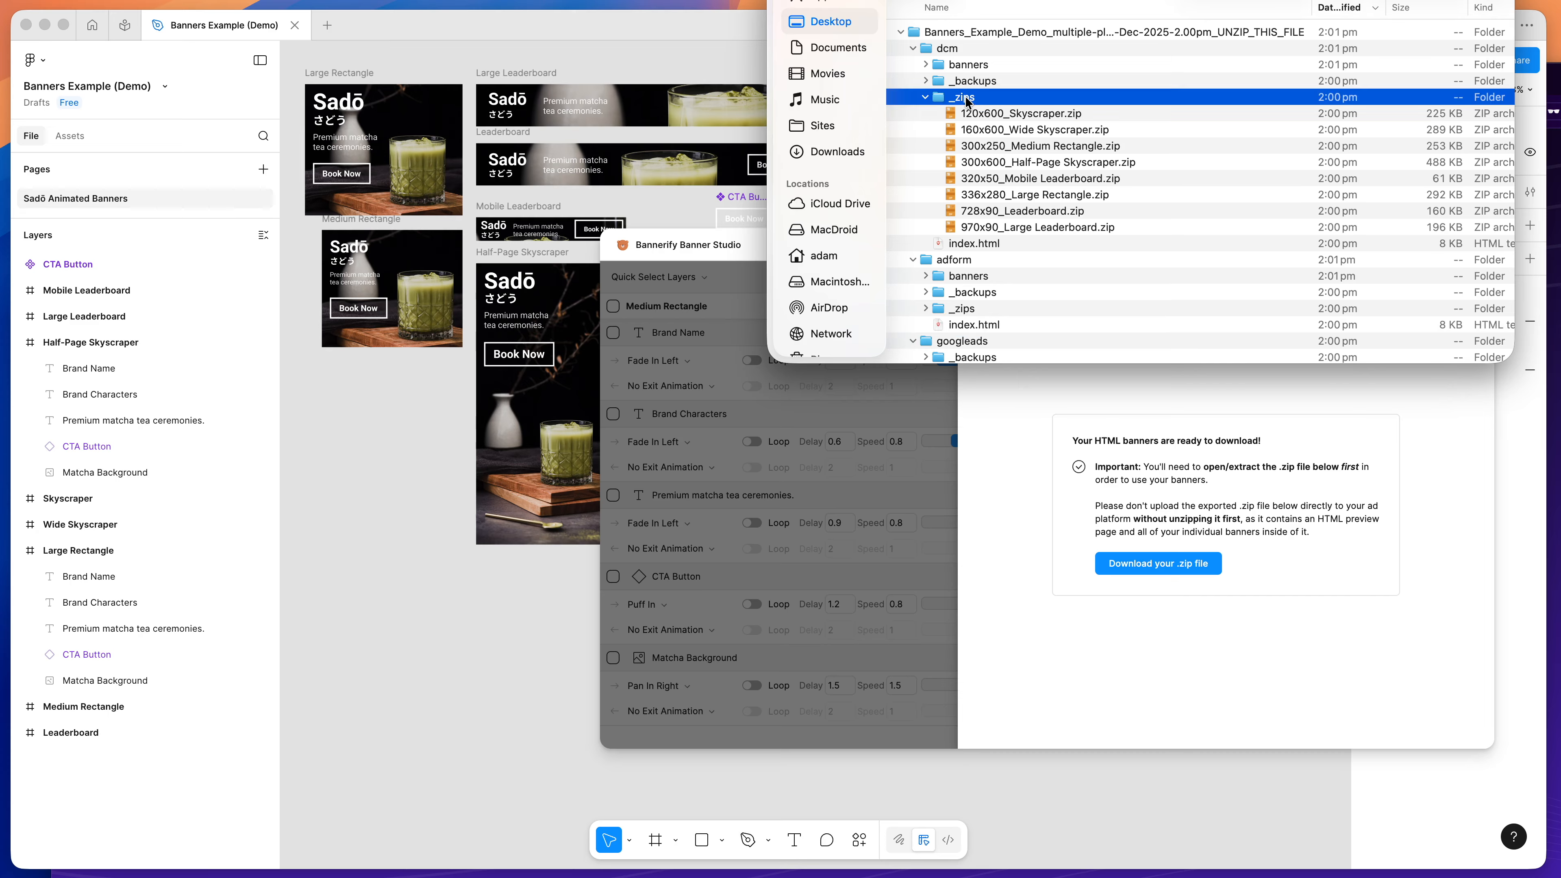
scroll(974, 113, "down", 1)
left_click(973, 96)
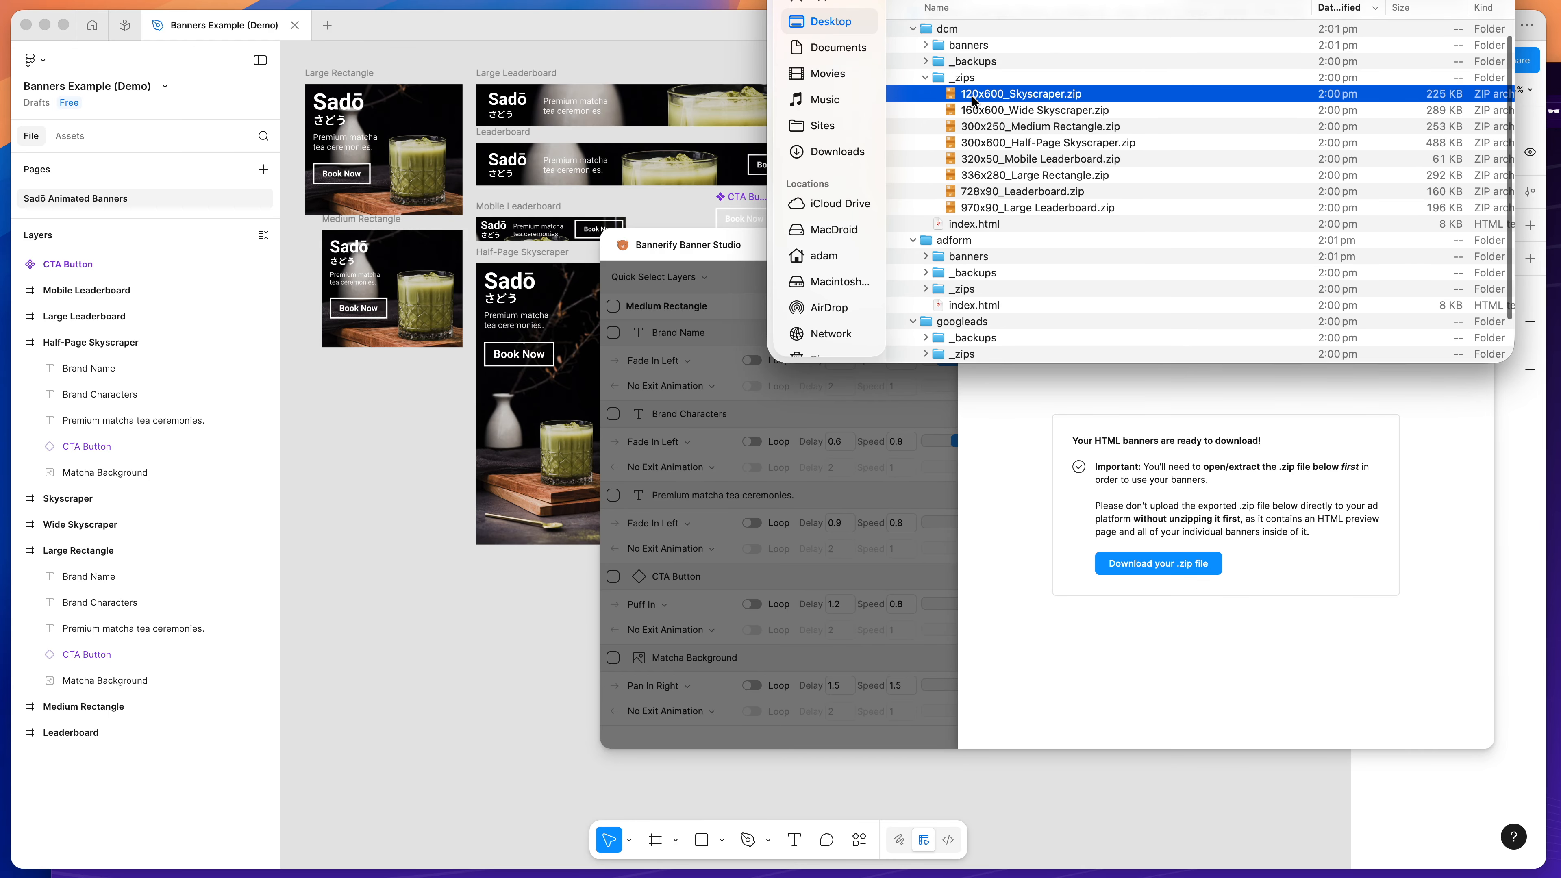
scroll(973, 95, "down", 2)
left_click(925, 249)
scroll(931, 249, "down", 5)
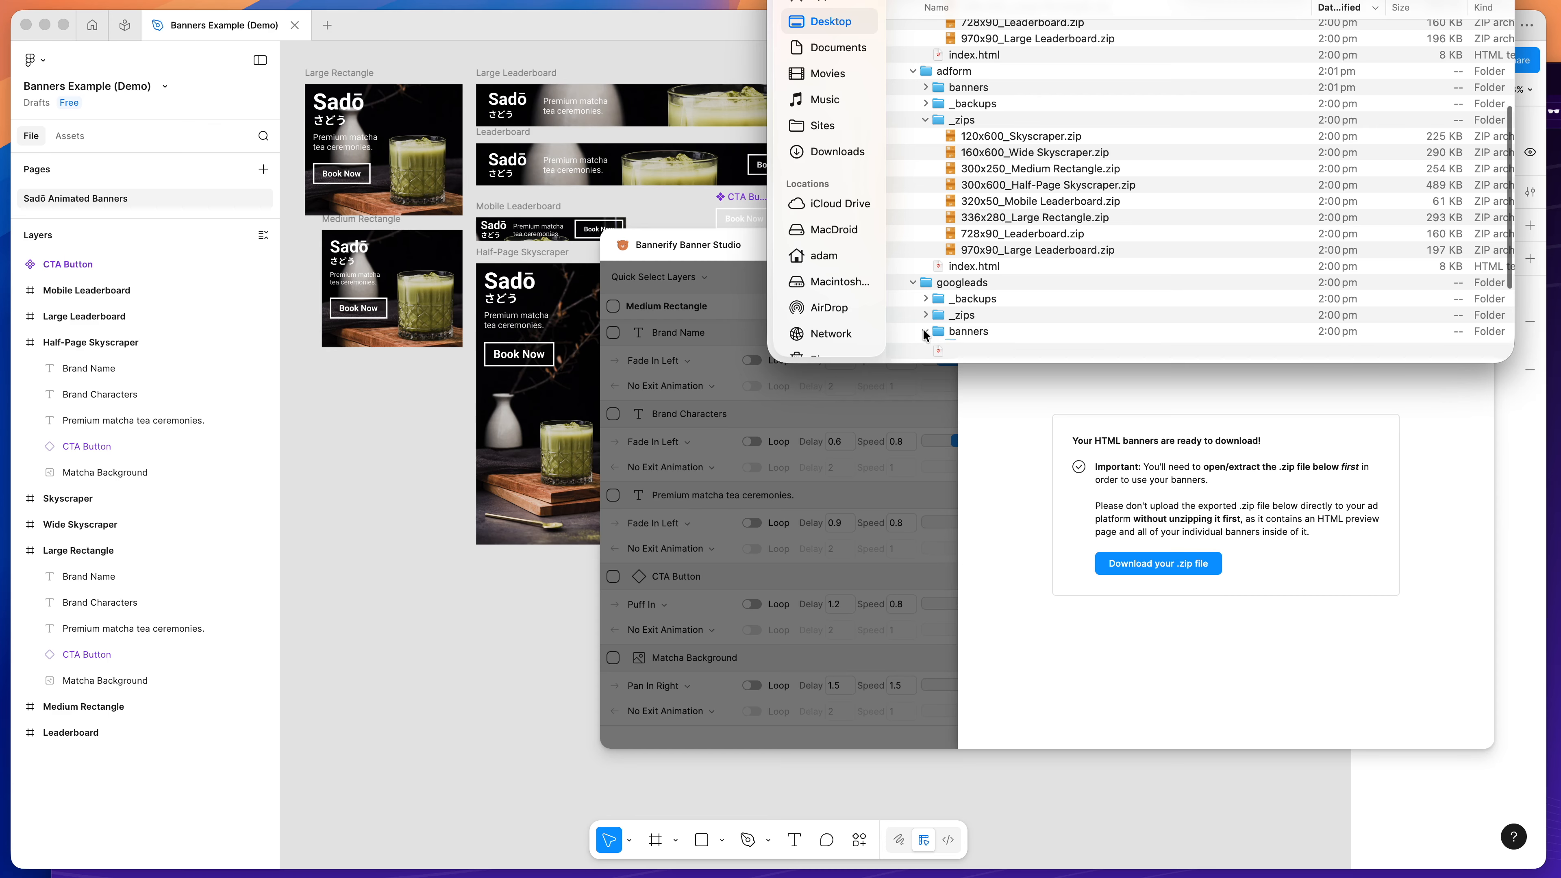
Expand googleads' banners and _zips folders and select 120x600_Skyscraper.zip among its individual zip files
left_click(925, 328)
scroll(924, 289, "down", 3)
left_click(924, 238)
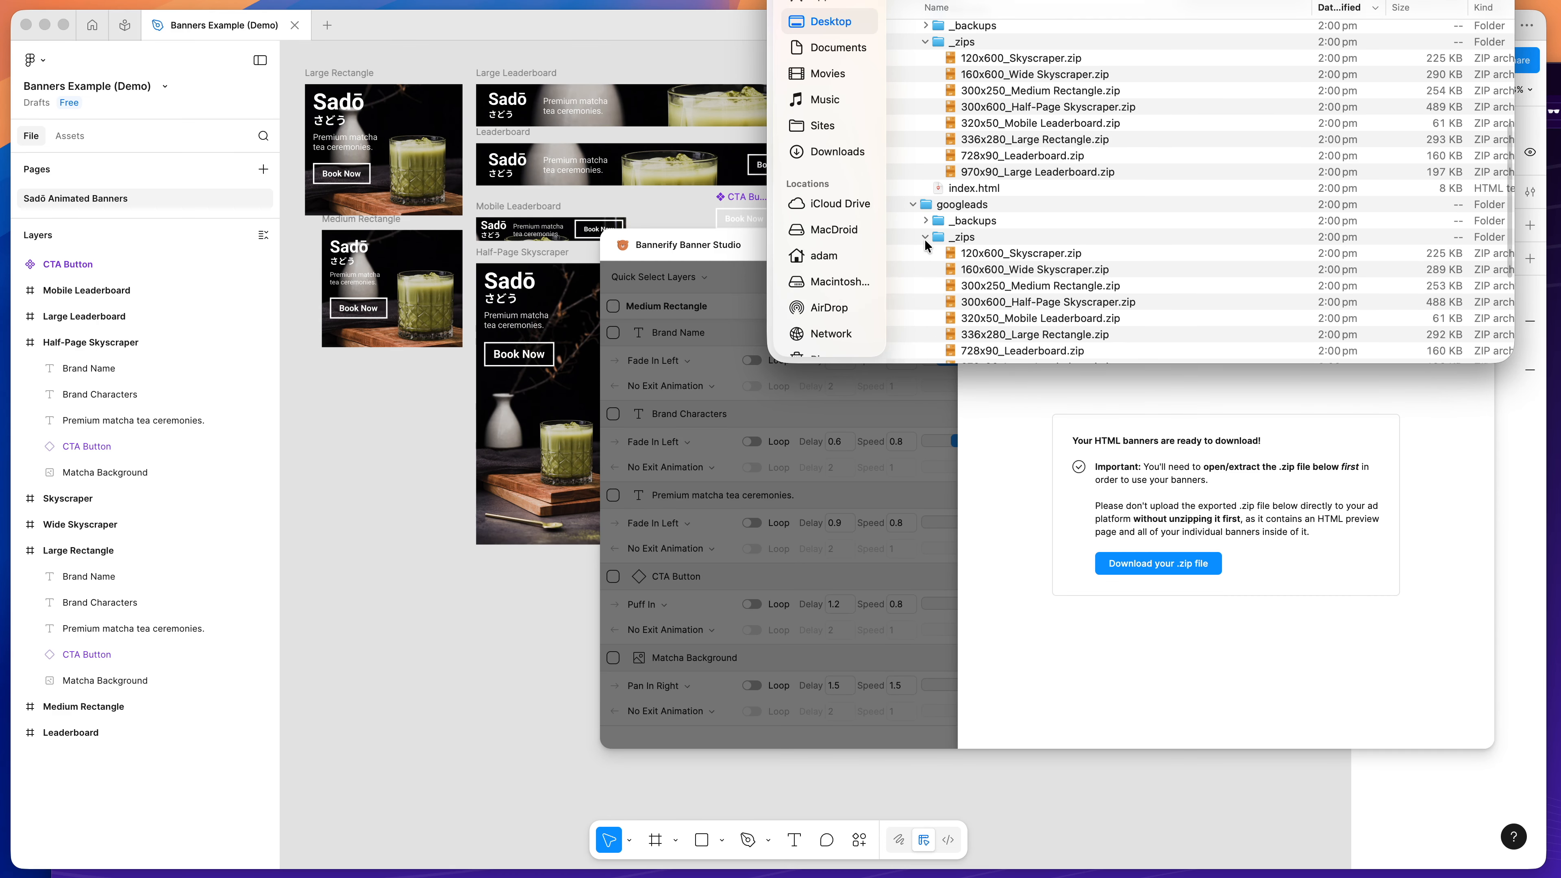
scroll(925, 239, "down", 1)
scroll(1000, 240, "down", 2)
left_click(997, 205)
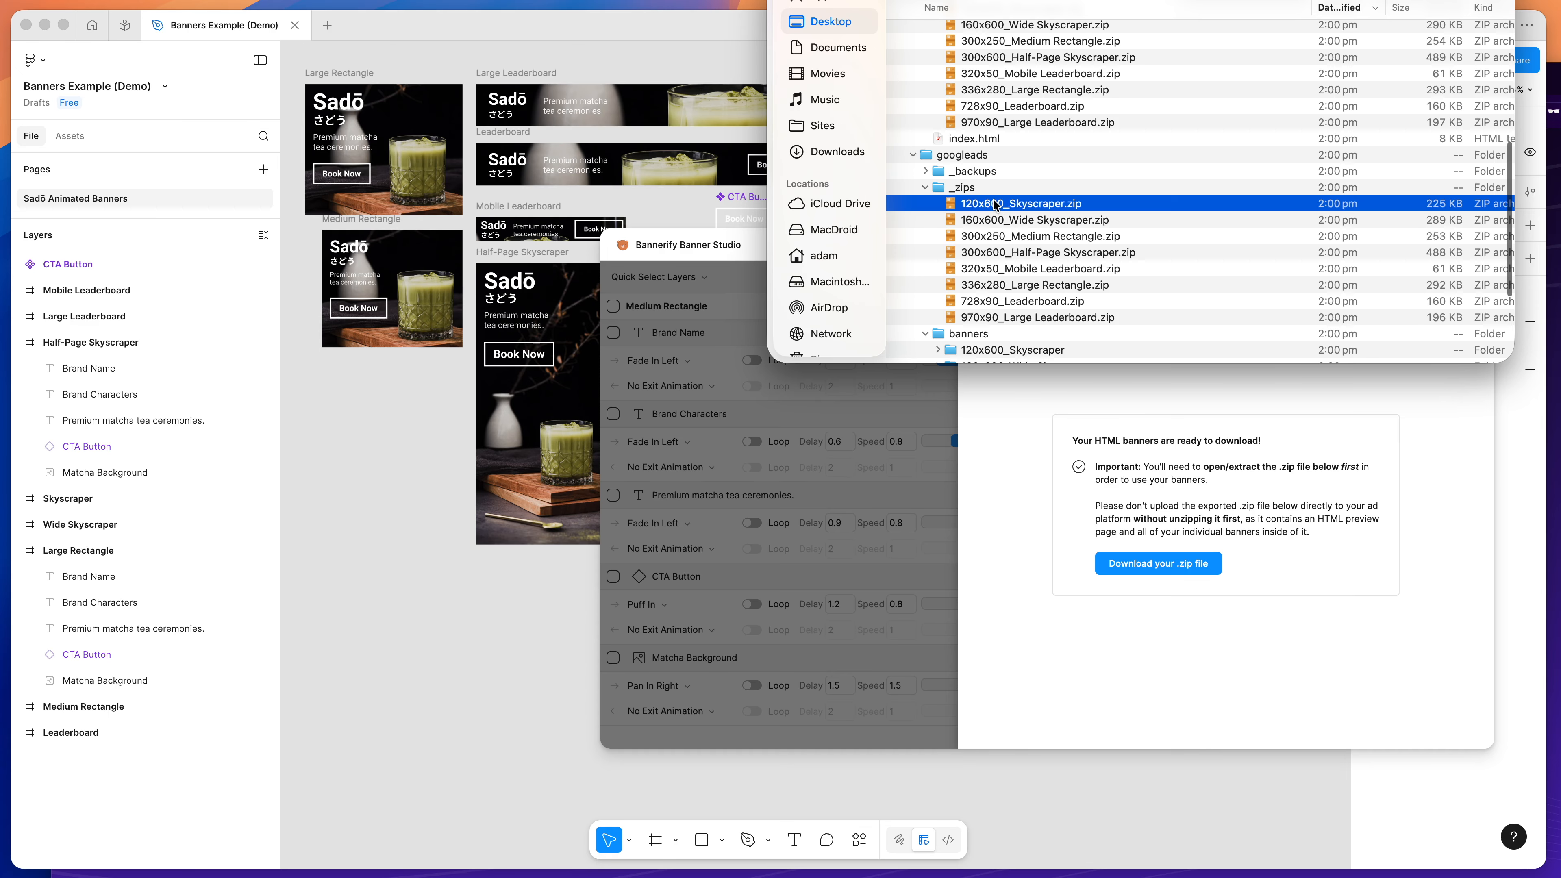
Select all of googleads' individual banner zip files and compare them with those in dcm's and adform's _zips folders
left_click(1049, 319, "shift")
scroll(1039, 264, "down", 10)
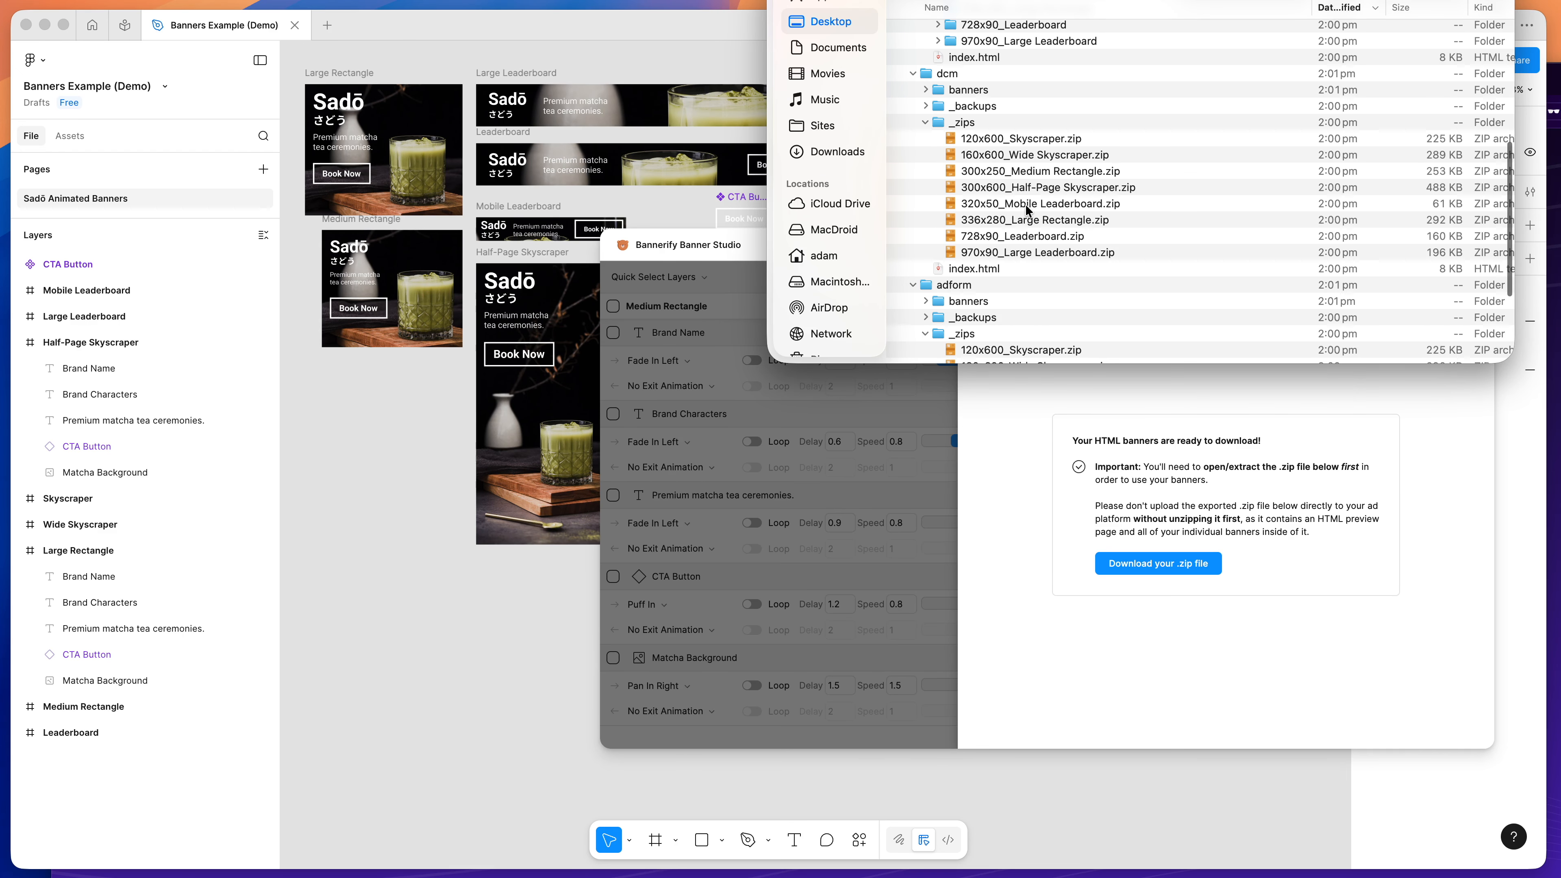
scroll(1025, 209, "down", 5)
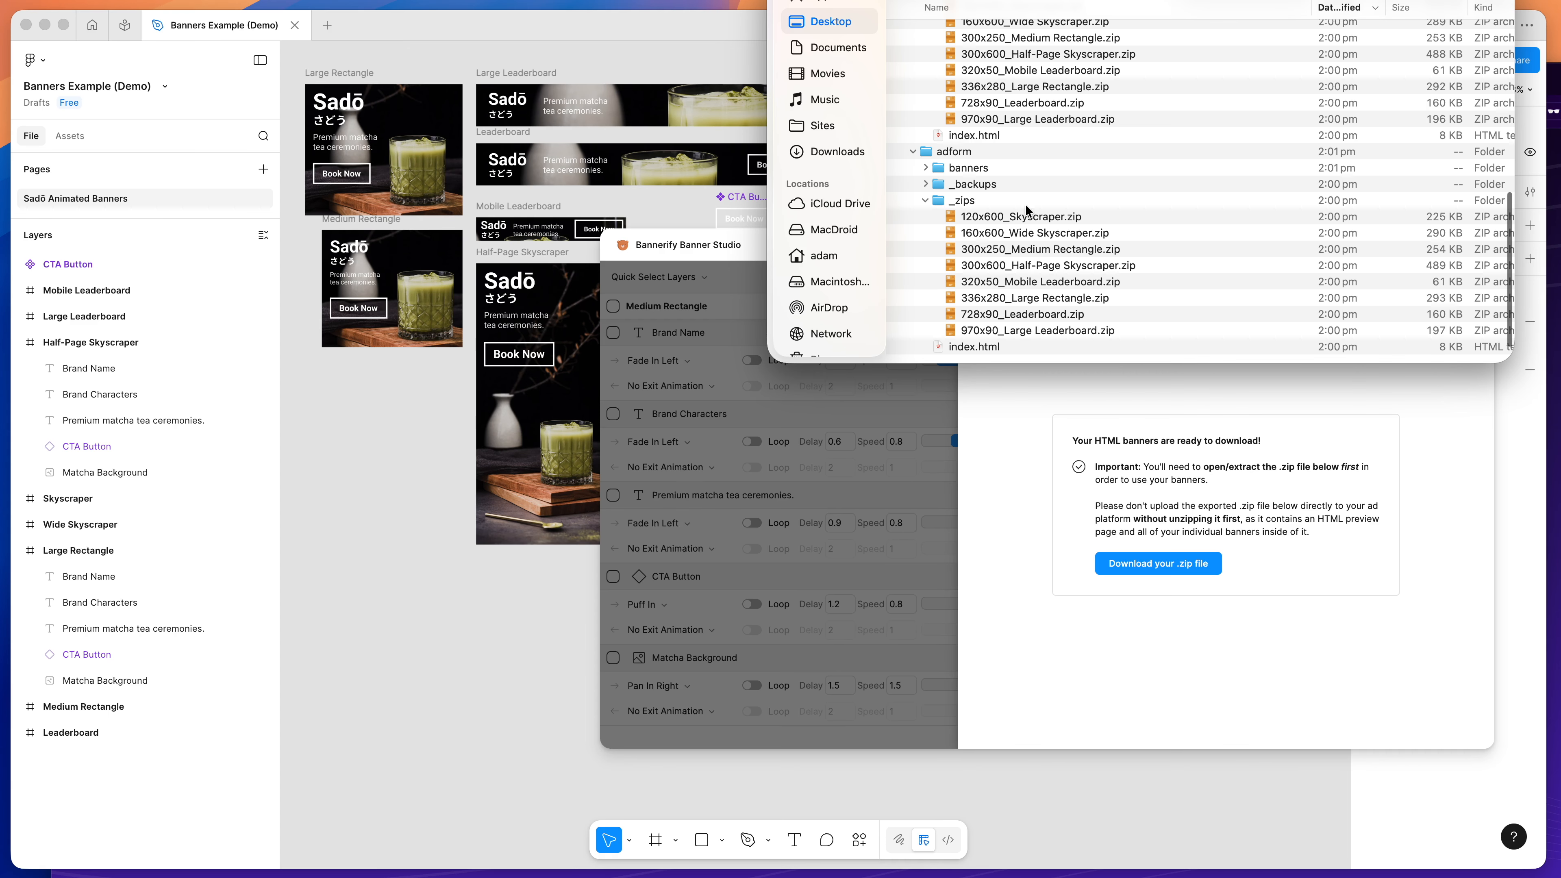
scroll(1002, 215, "up", 8)
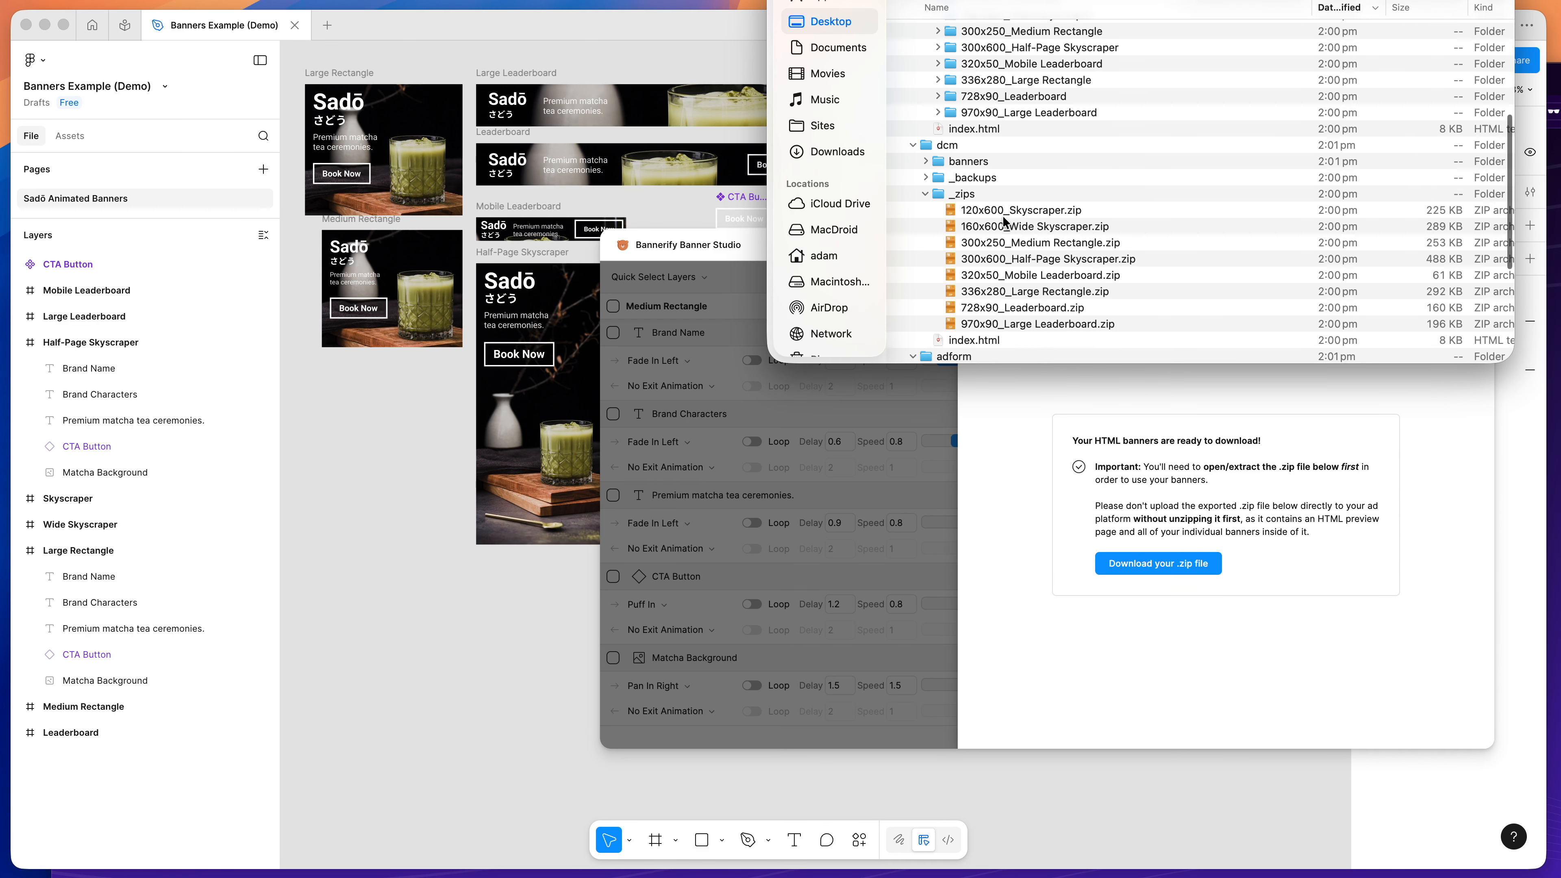
scroll(1003, 214, "up", 8)
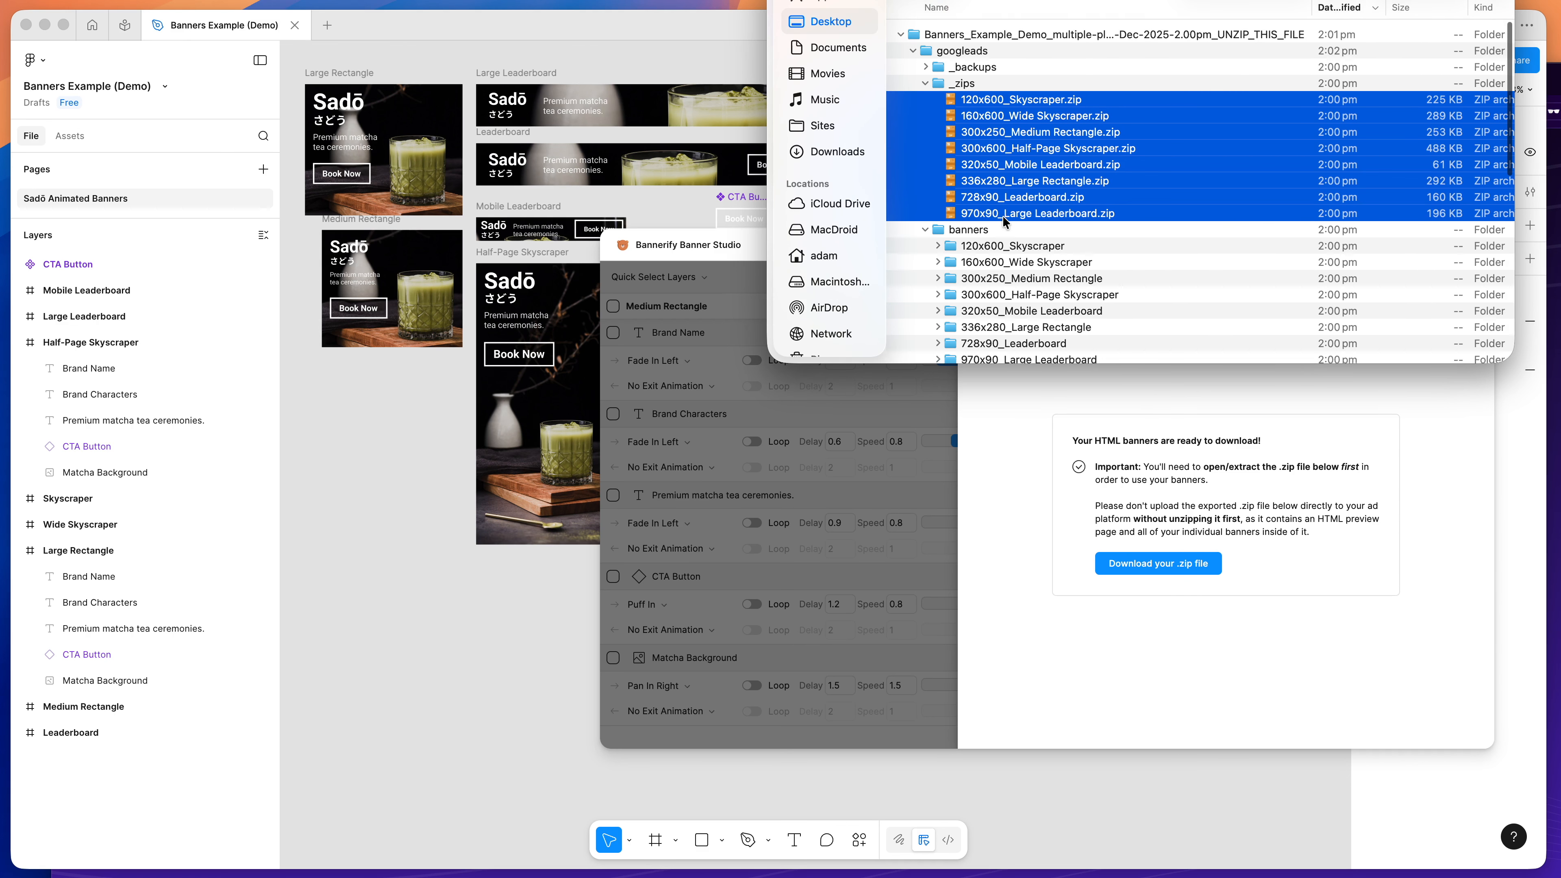
Collapse the _zips and banners folders inside googleads
left_click(924, 79)
left_click(918, 97)
left_click(923, 97)
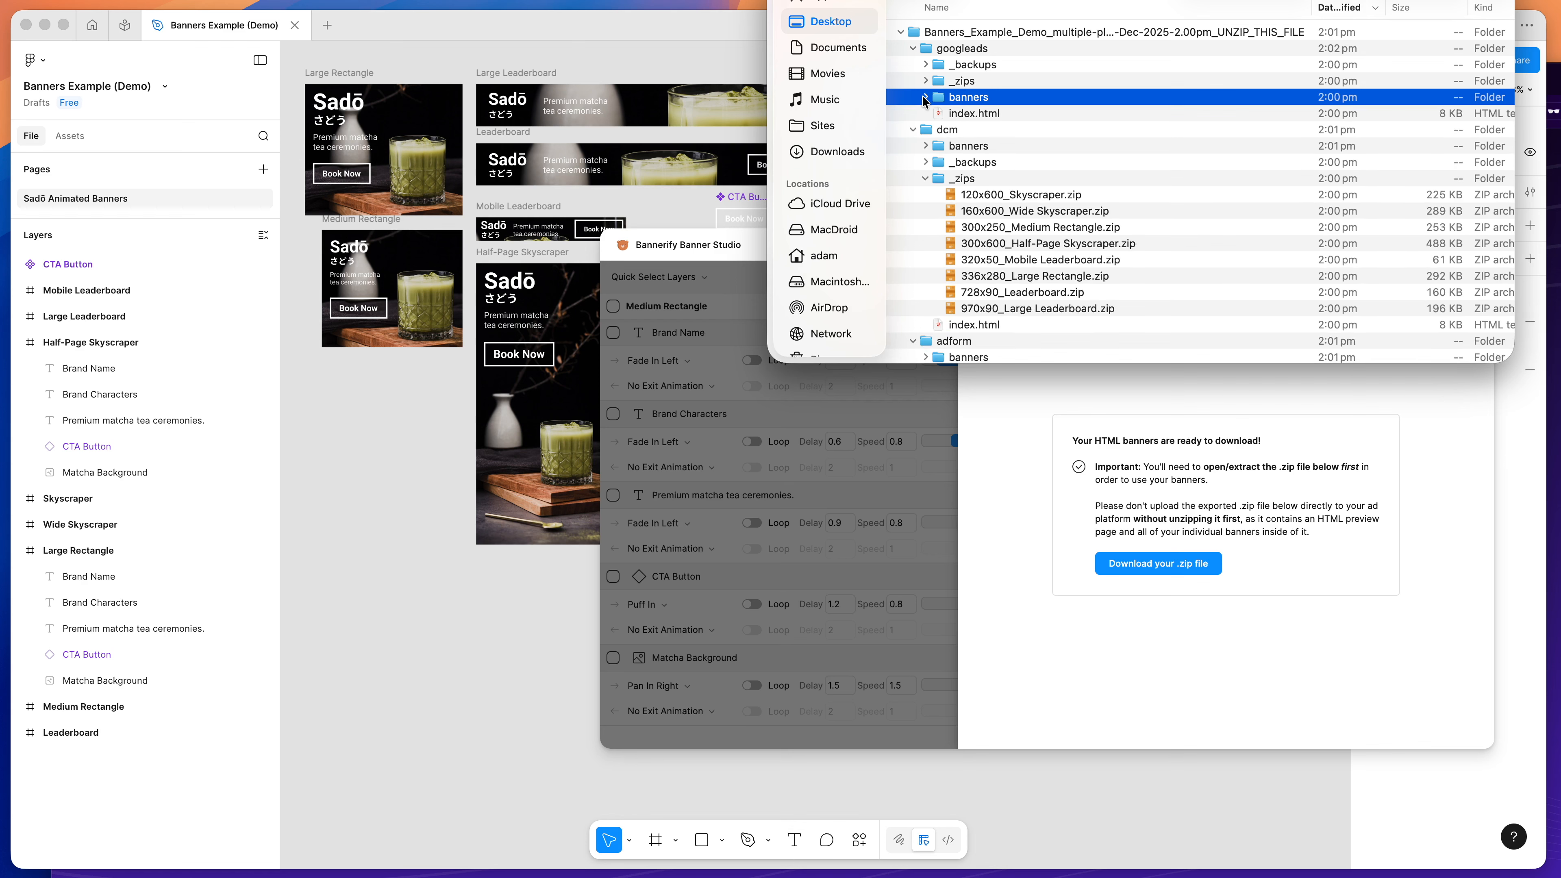
Open googleads' index.html preview page in the browser and narrow the window so the whole page width fits on screen
left_click(969, 114)
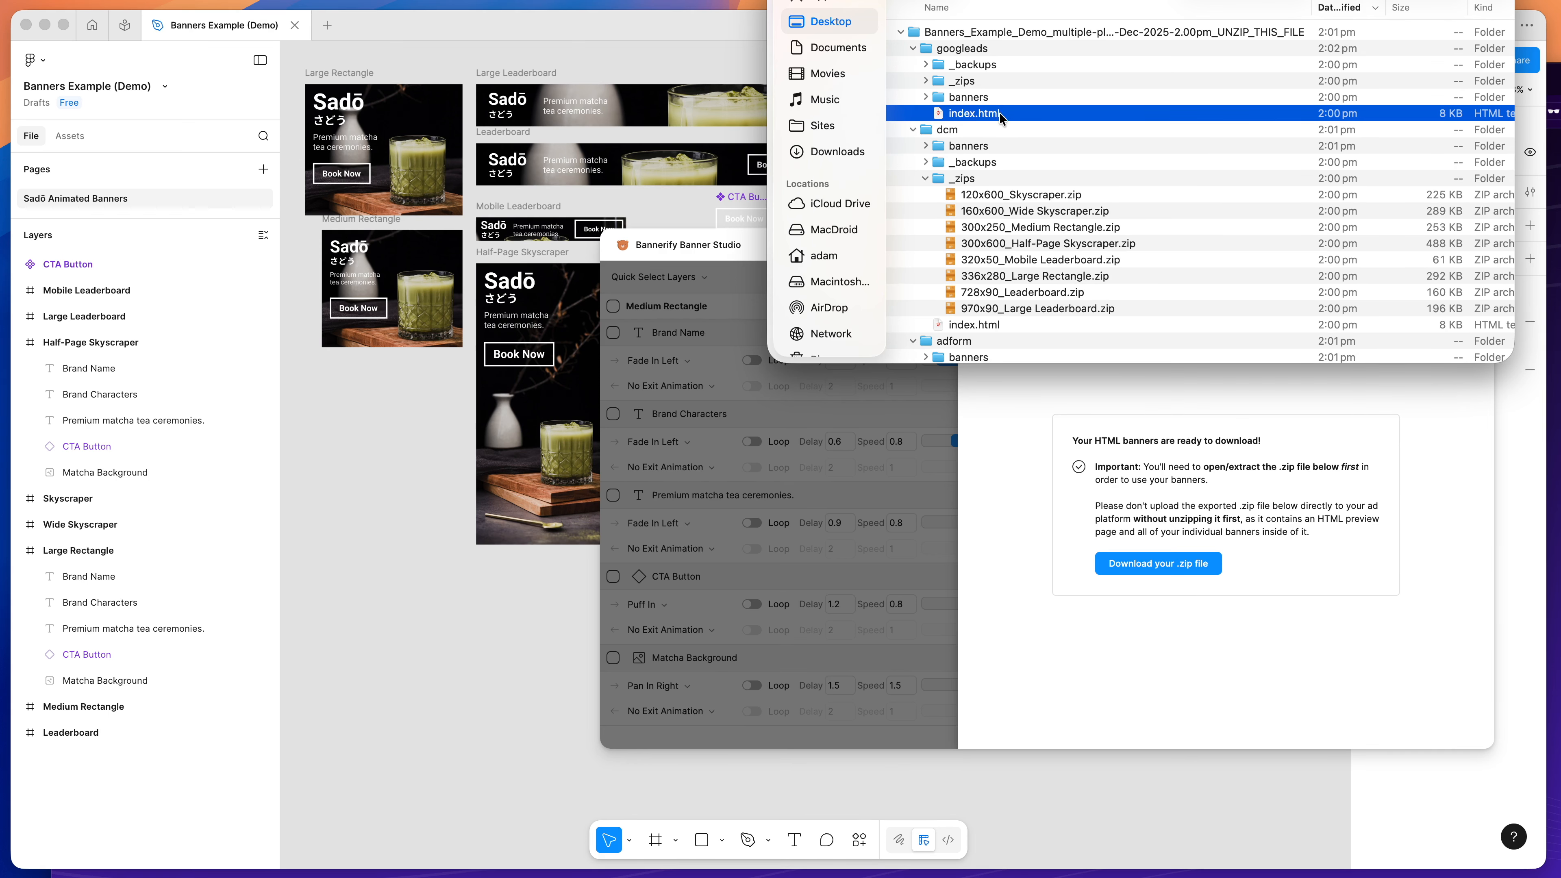
left_click_drag(959, 118, 1551, 261)
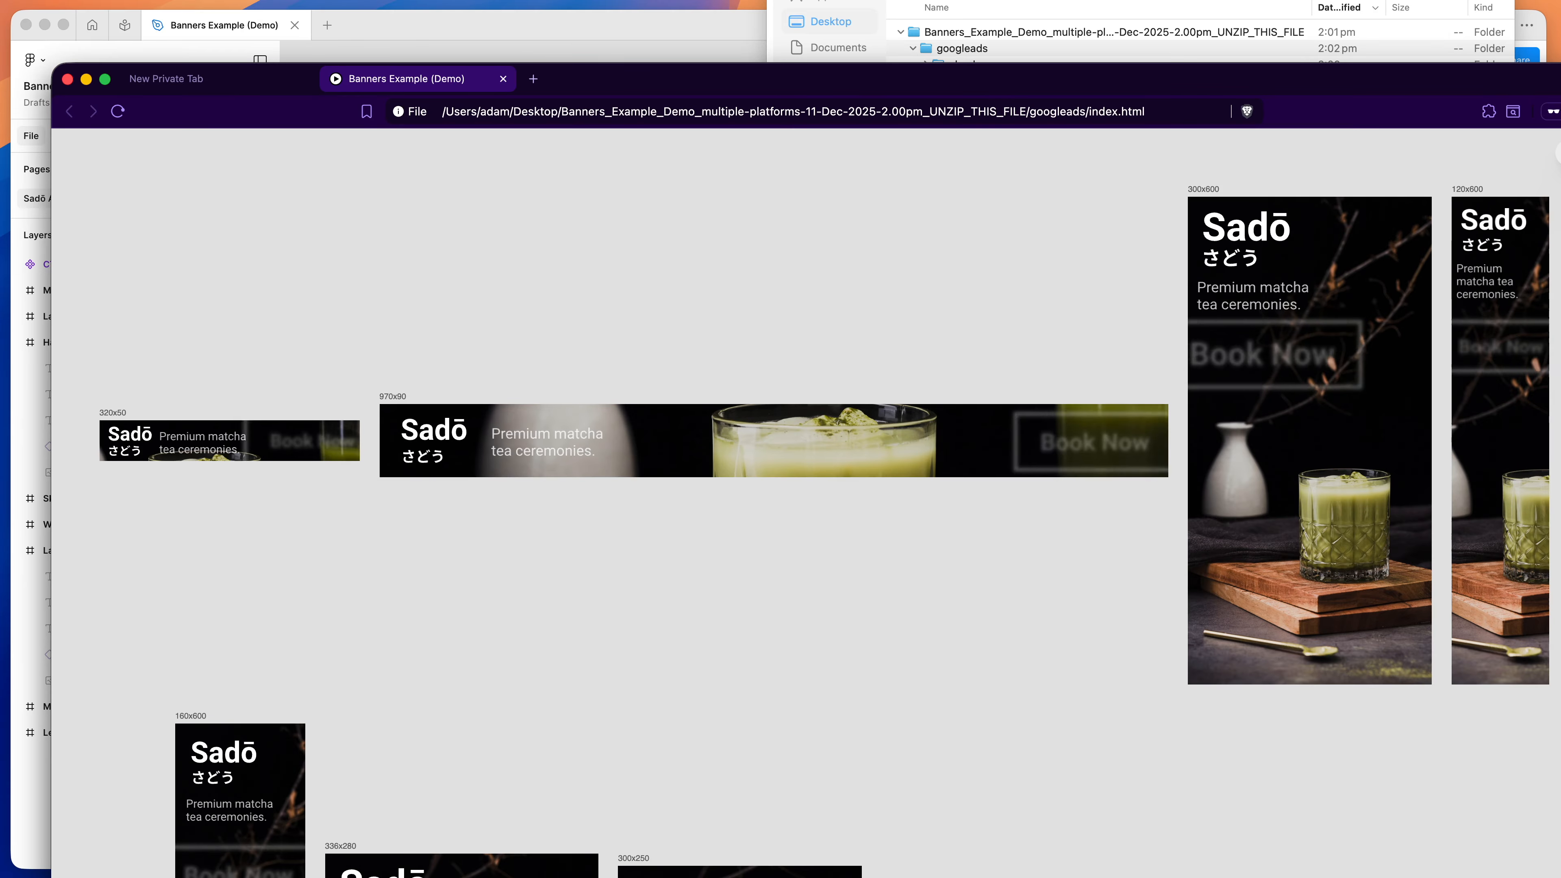
left_click_drag(1558, 316, 1340, 316)
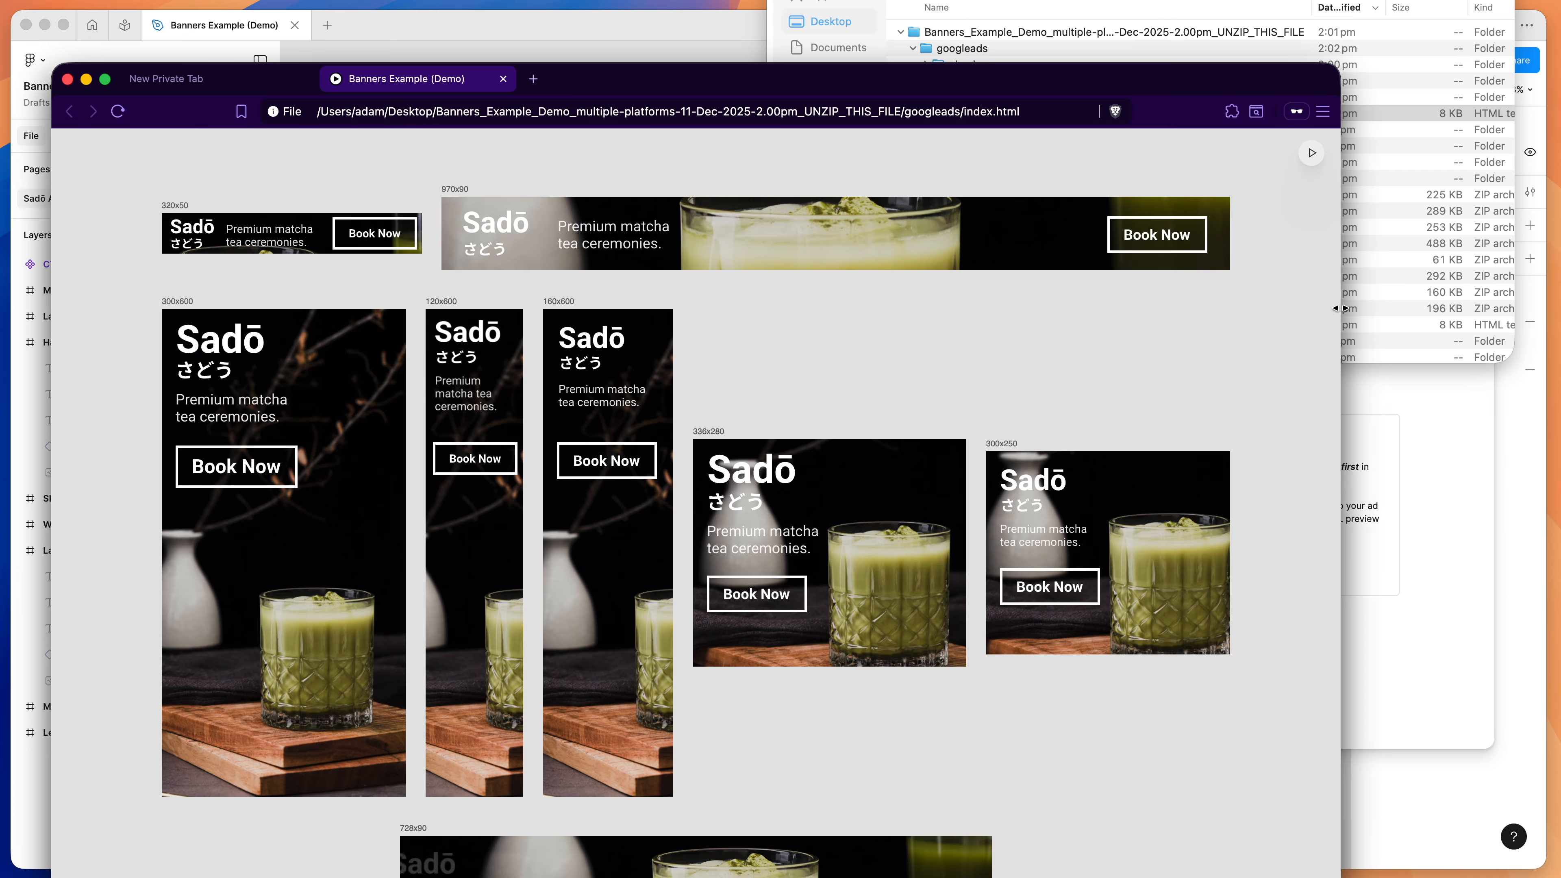
Reload the googleads preview page to replay the banner animations and review all banner sizes
scroll(930, 276, "down", 2)
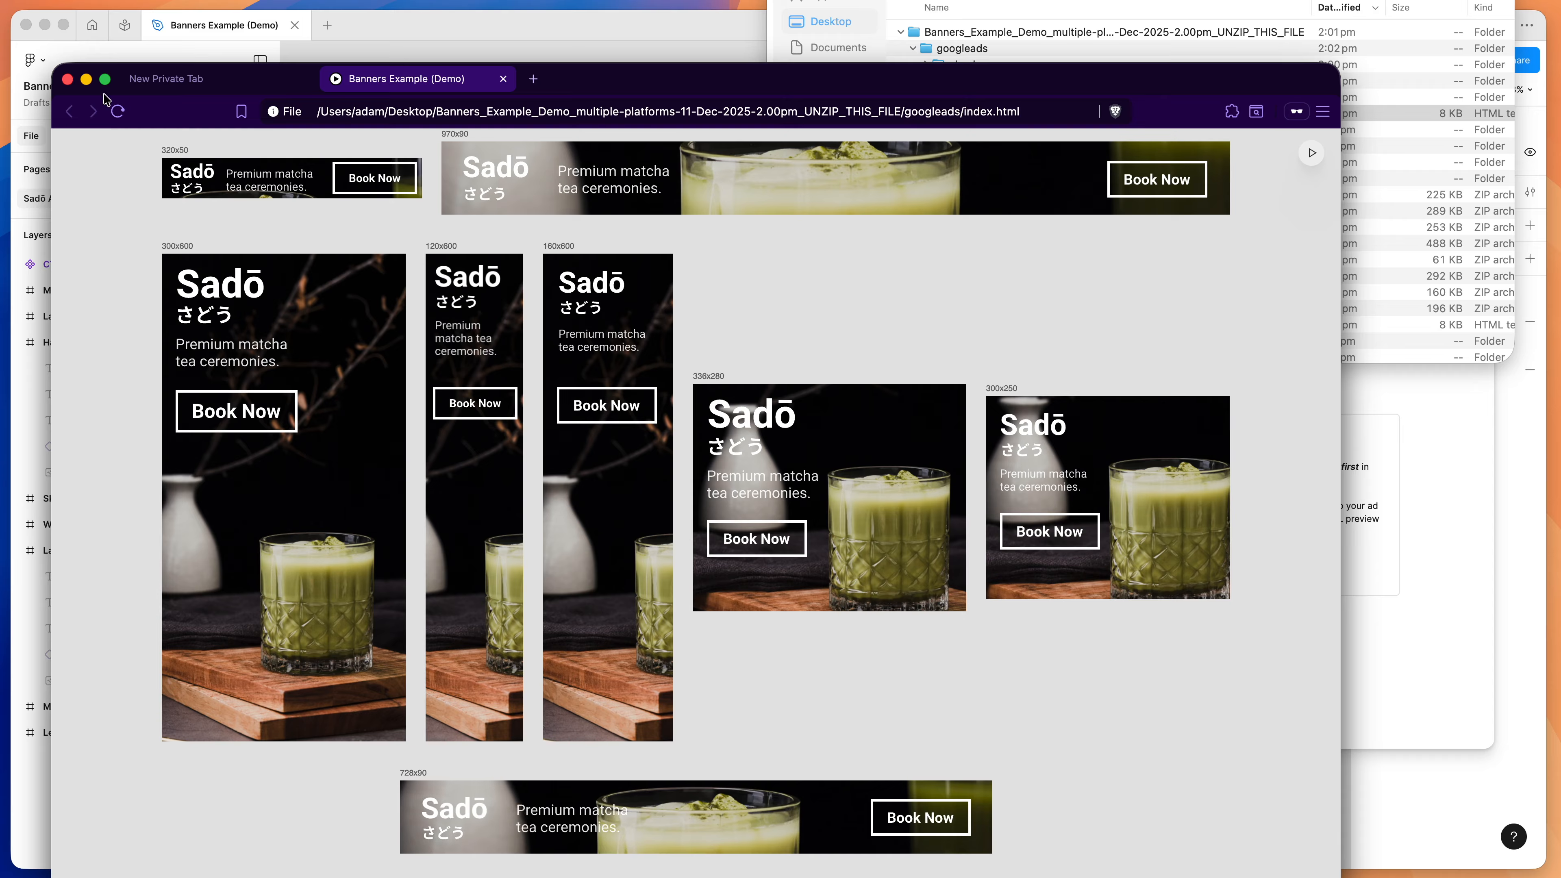
key("super+r")
scroll(154, 262, "up", 2)
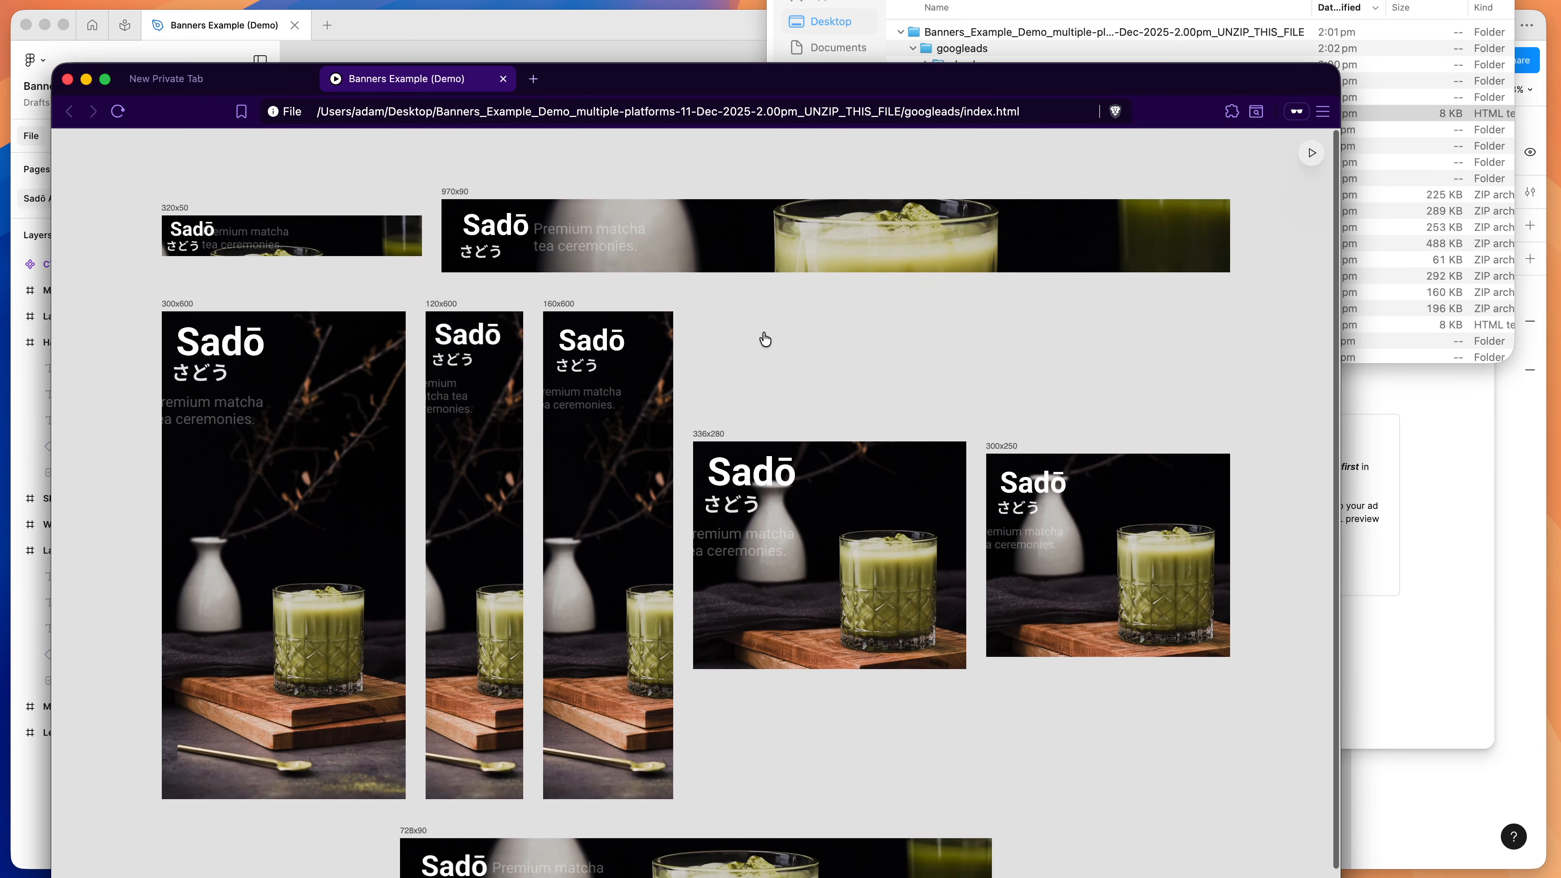
scroll(894, 479, "down", 3)
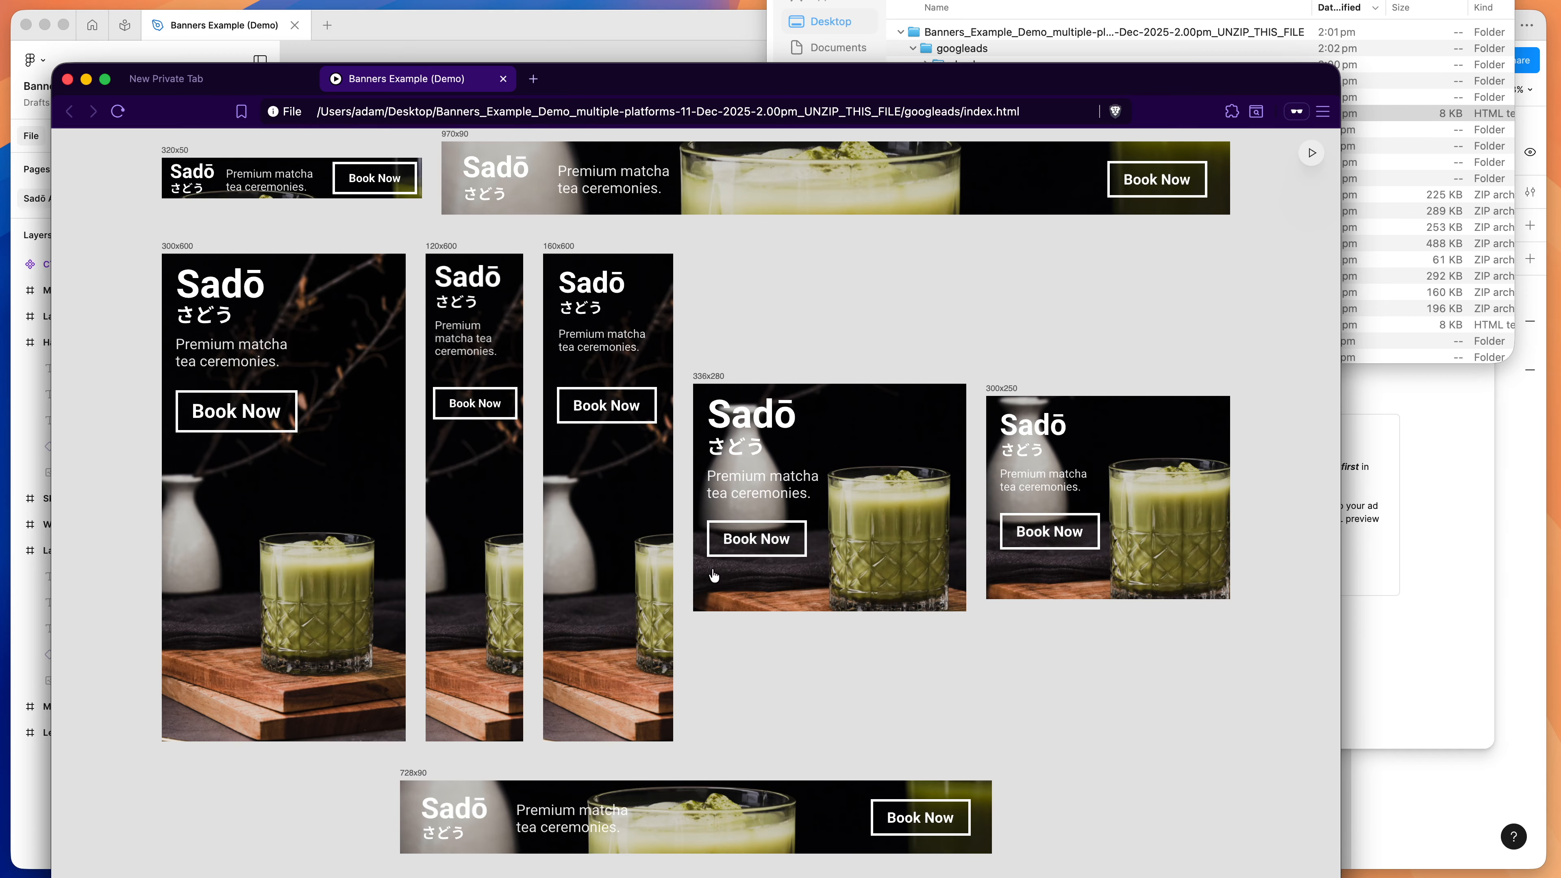
scroll(721, 375, "up", 2)
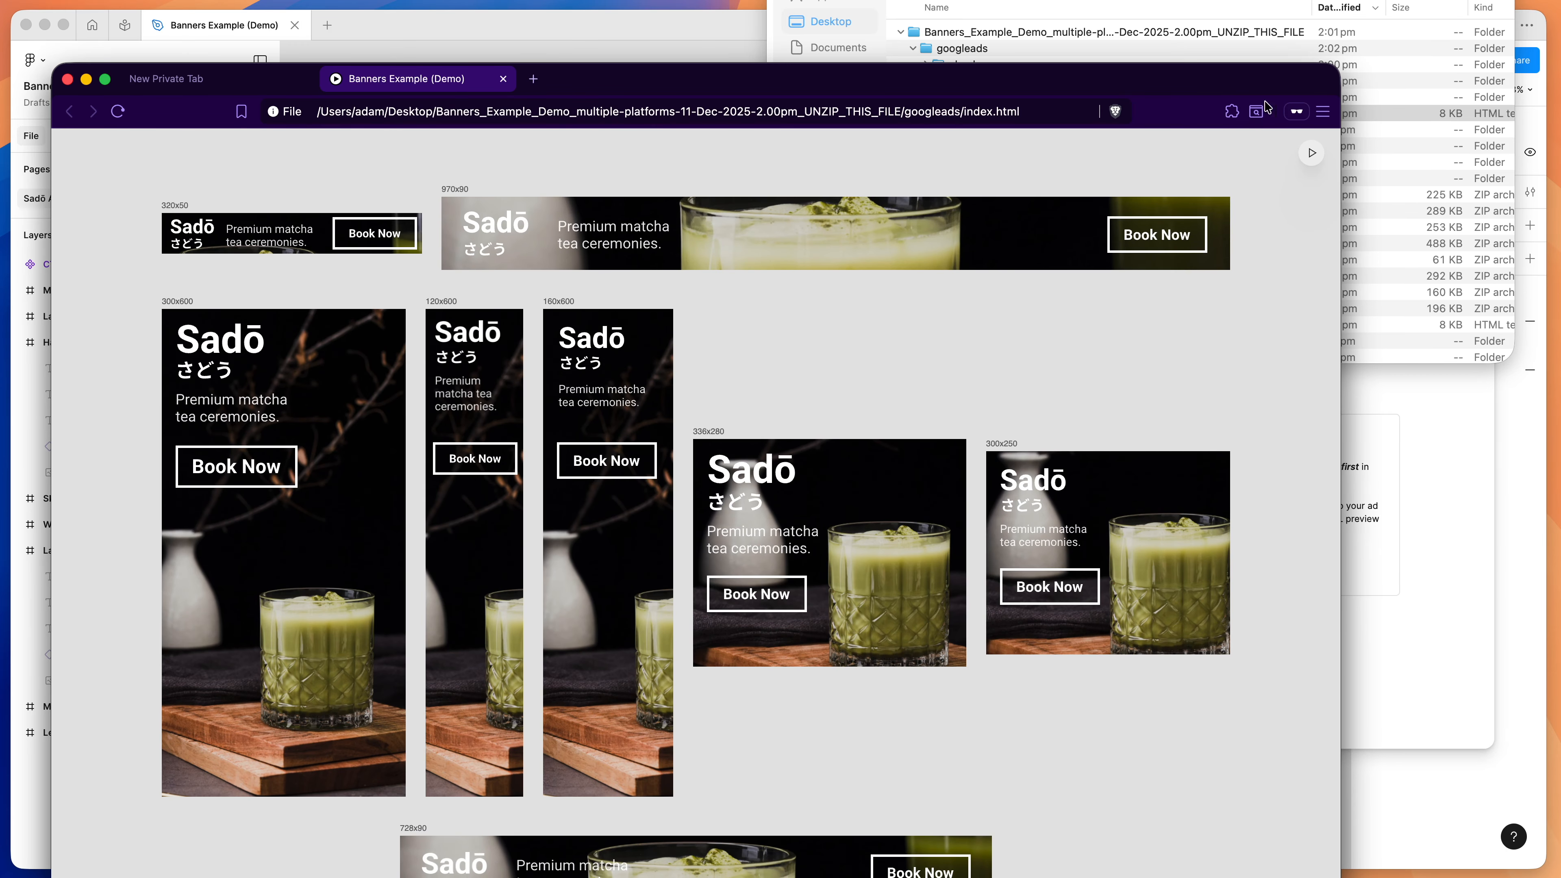
Return to Finder and briefly check googleads' banners and _zips folders, leaving both collapsed
left_click(1161, 1)
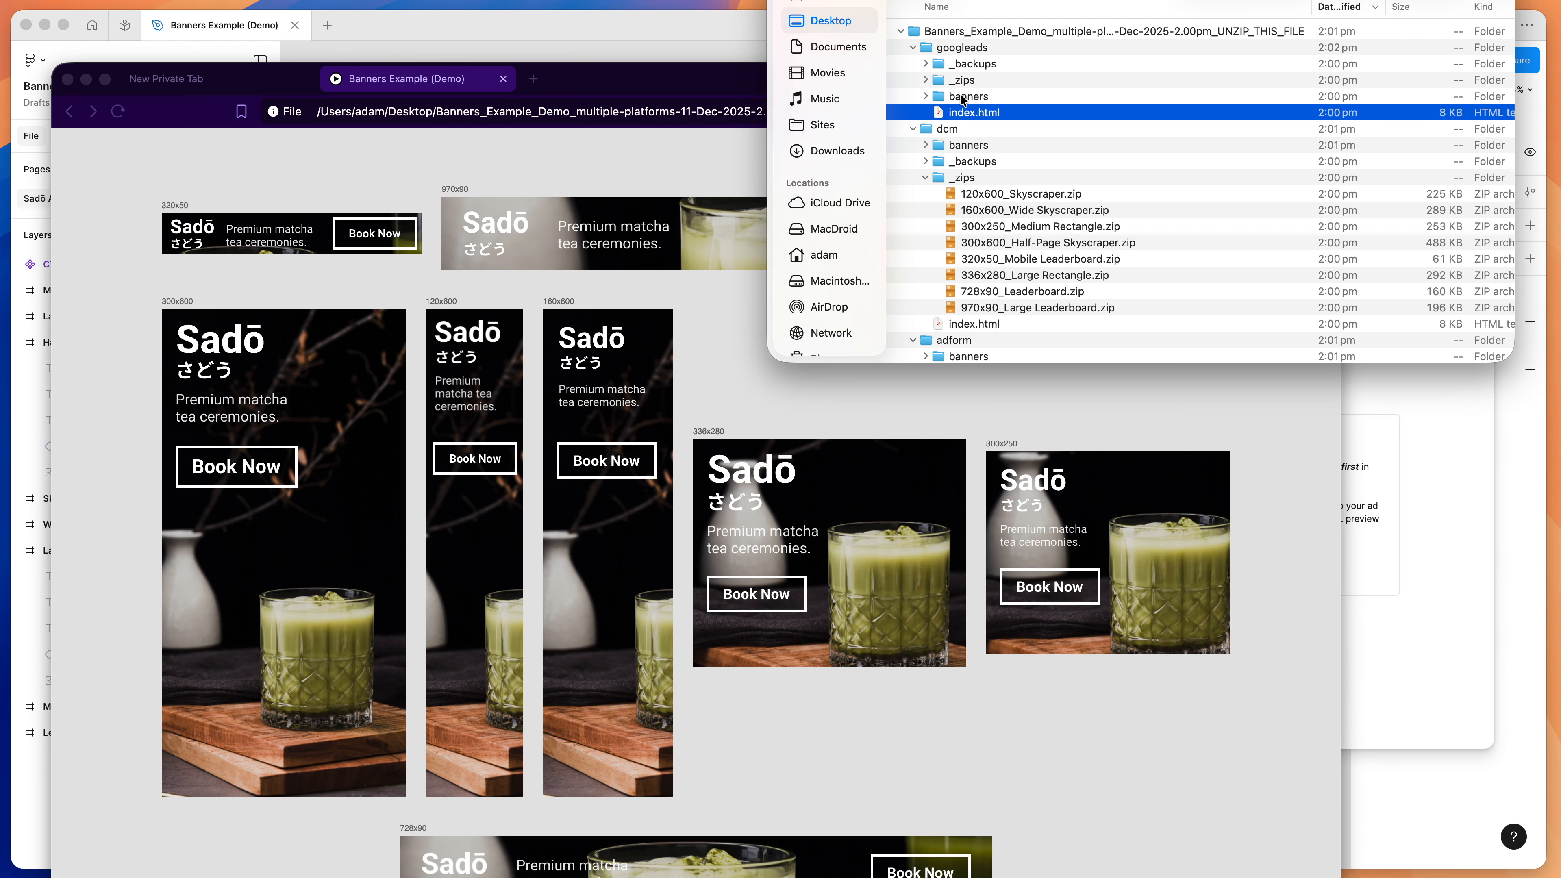
left_click(923, 95)
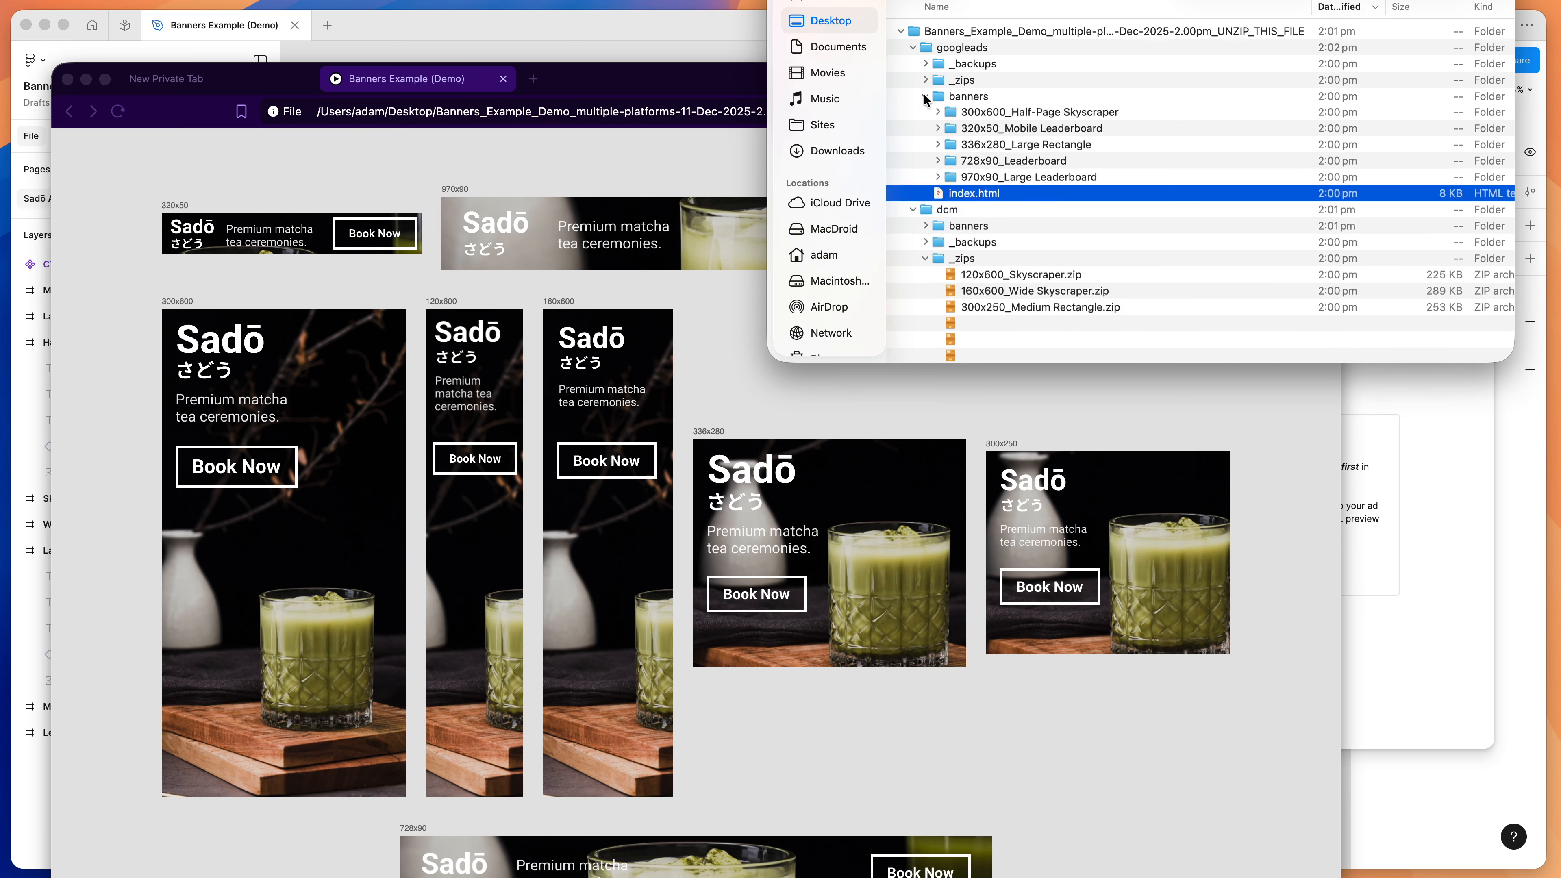
left_click(923, 91)
left_click(924, 78)
left_click(924, 78)
Switch back to Figma and dismiss Bannerify's download message to return to the export settings
left_click(714, 44)
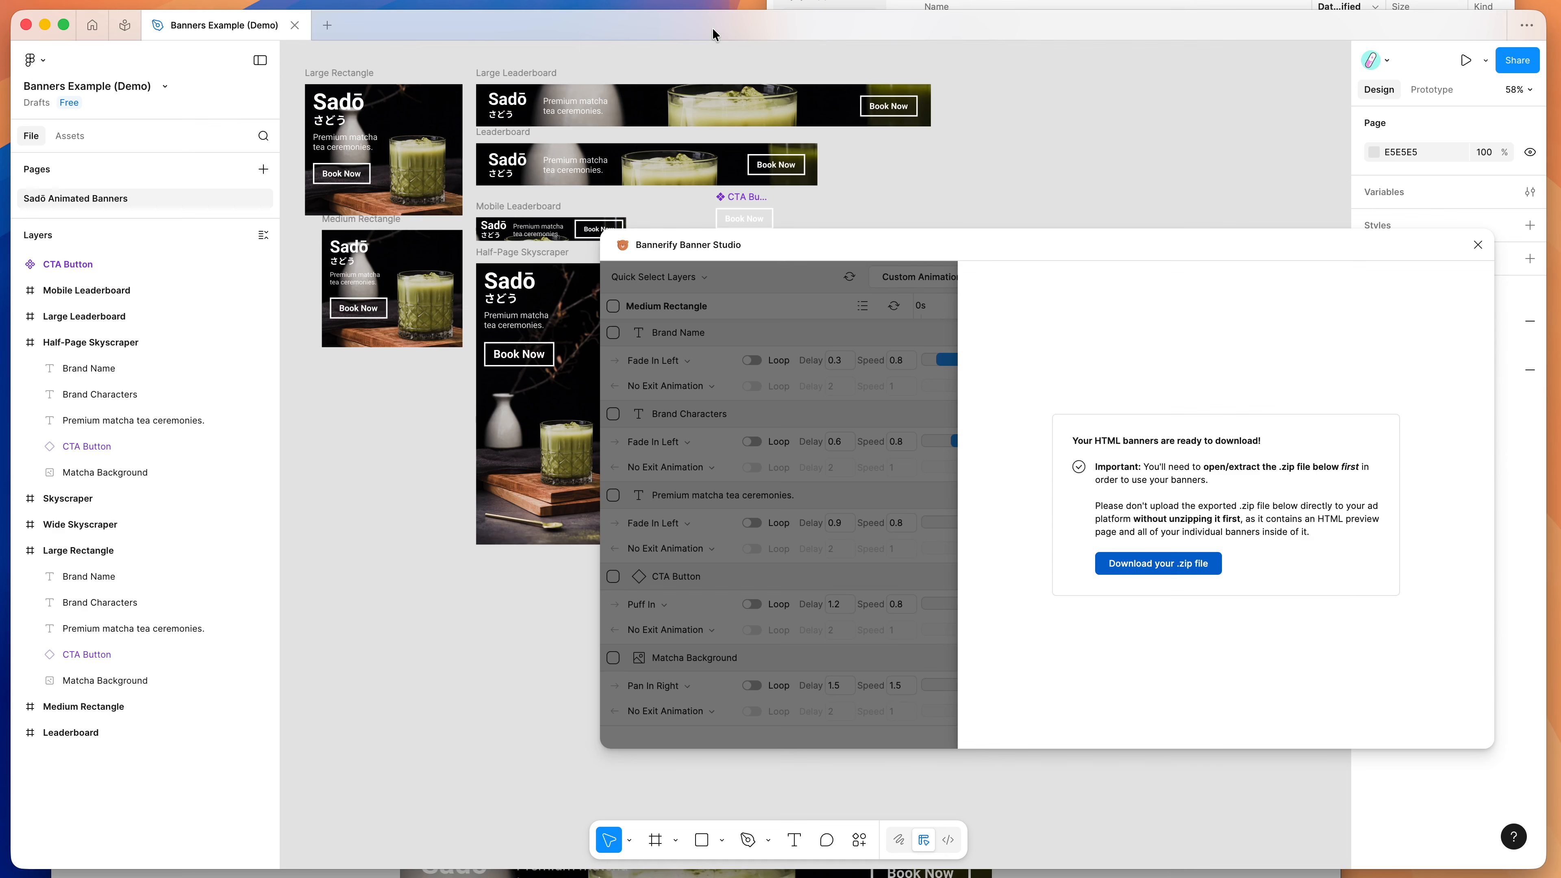
scroll(535, 286, "up", 2)
scroll(534, 285, "down", 1)
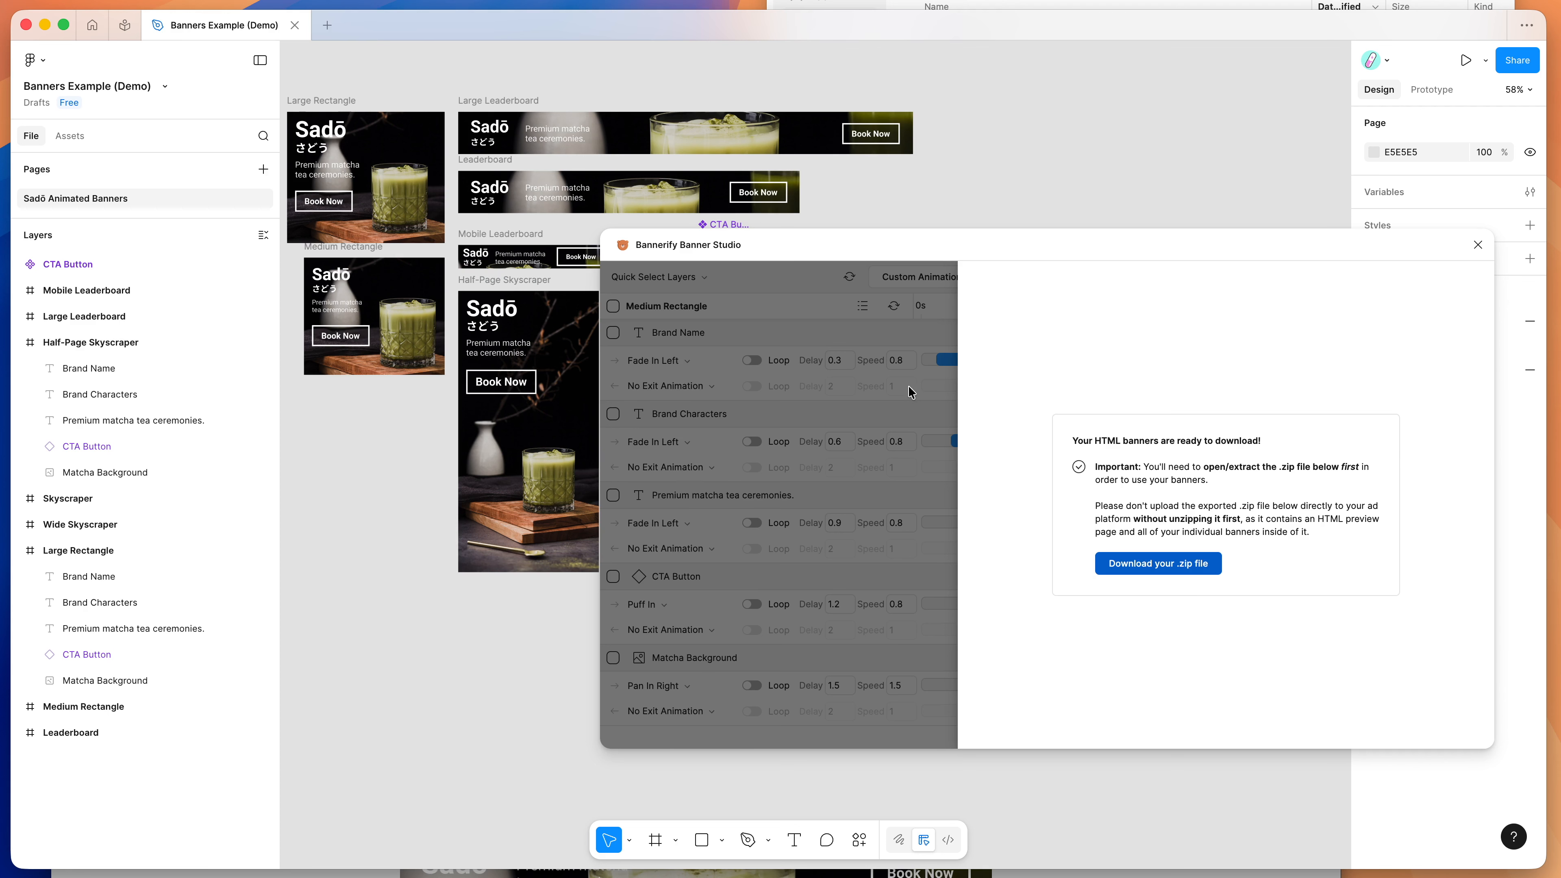
left_click(1419, 275)
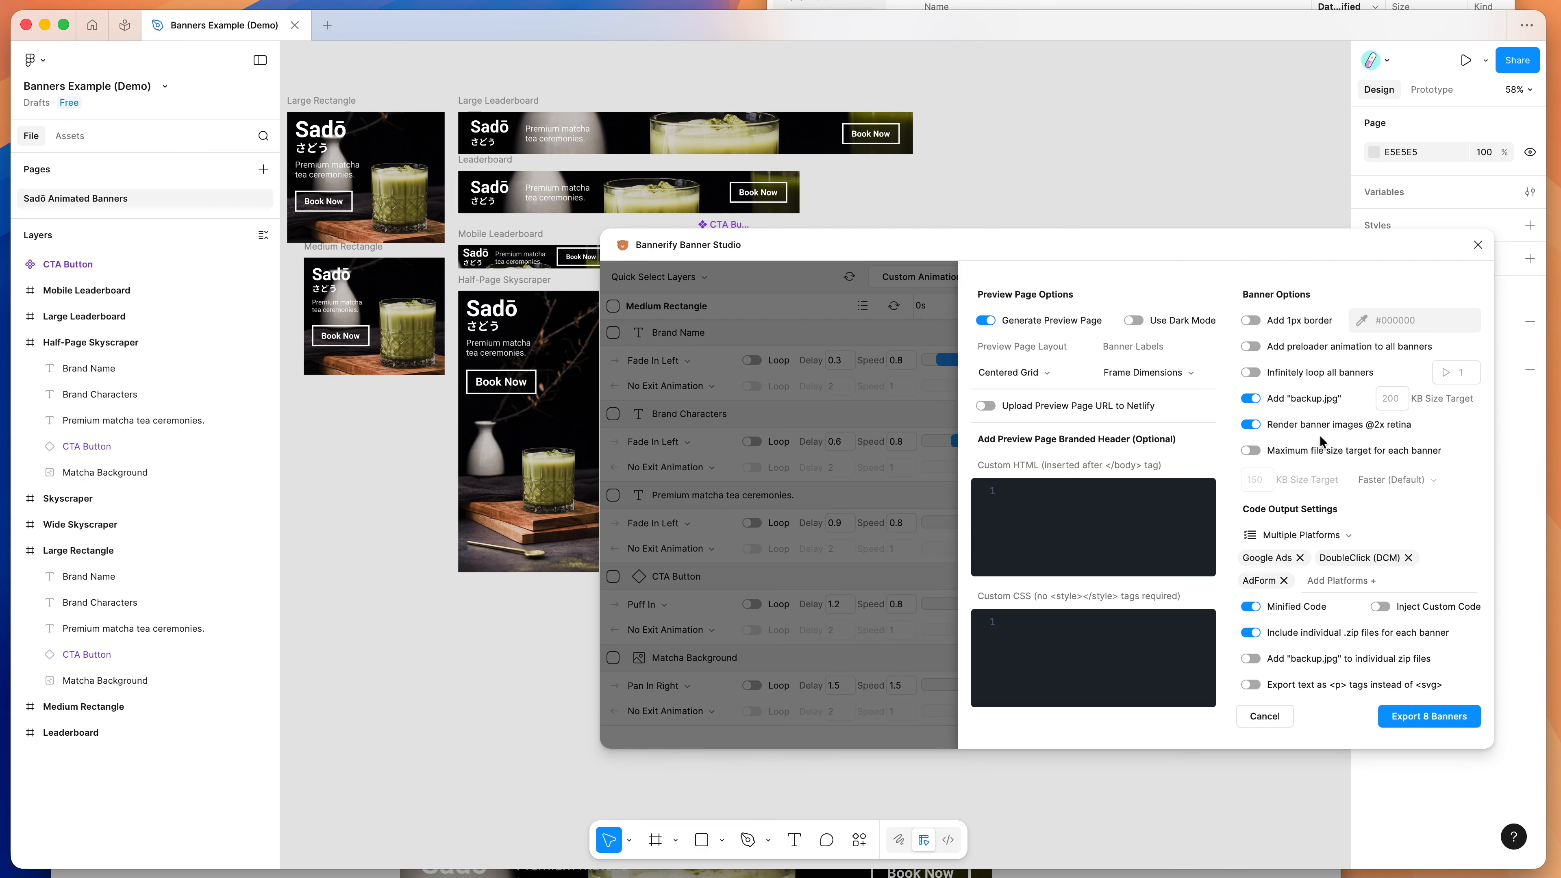
Browse the available ad platforms for the code output, keeping Multiple Platforms as the chosen option
left_click(1302, 536)
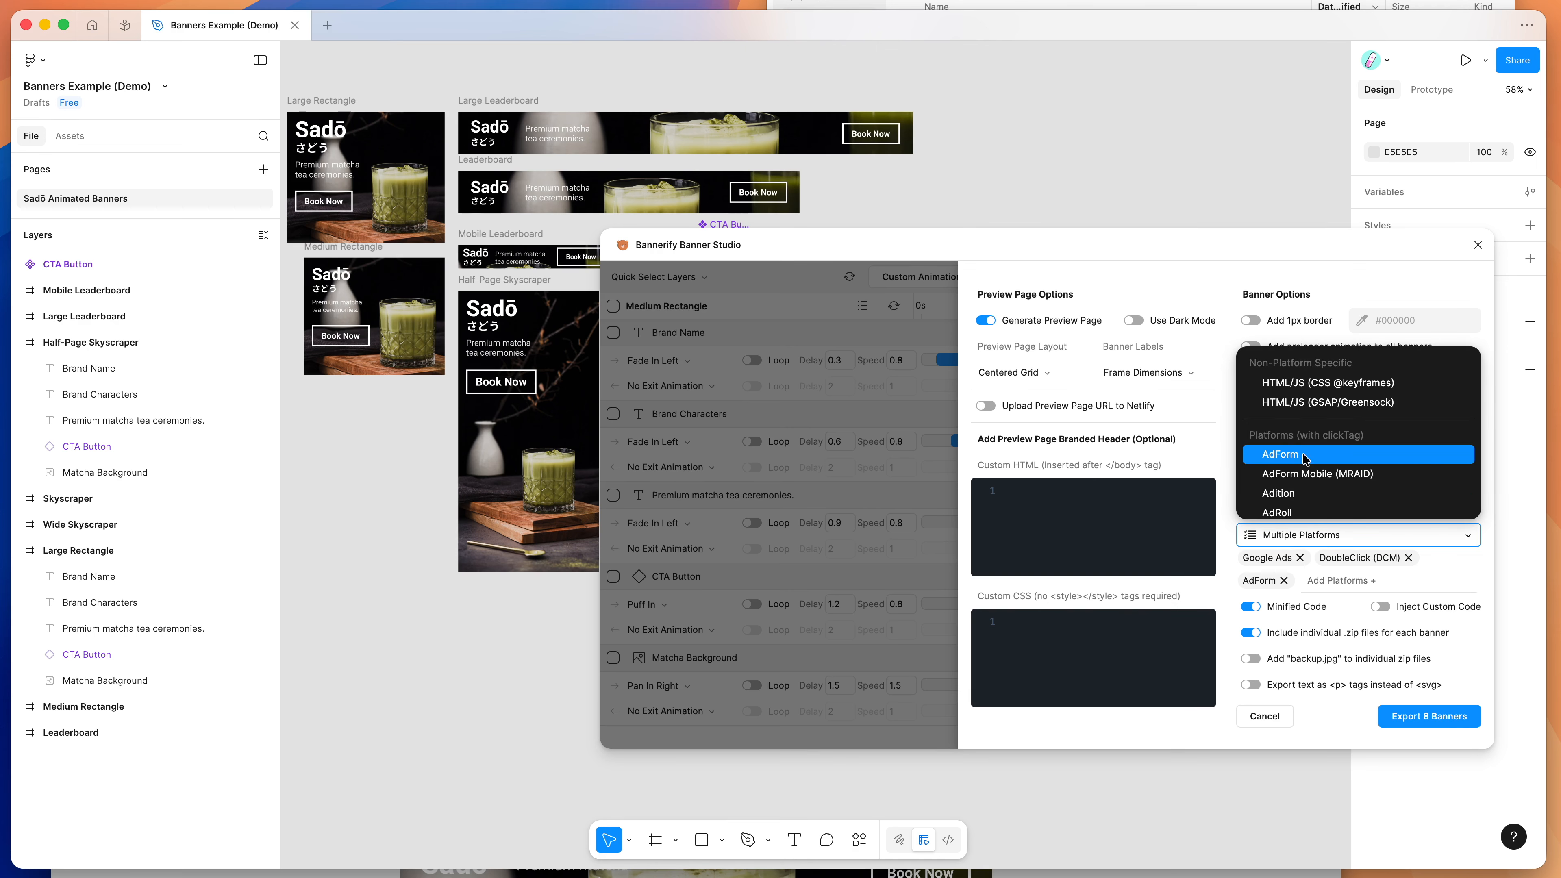
scroll(1277, 460, "down", 4)
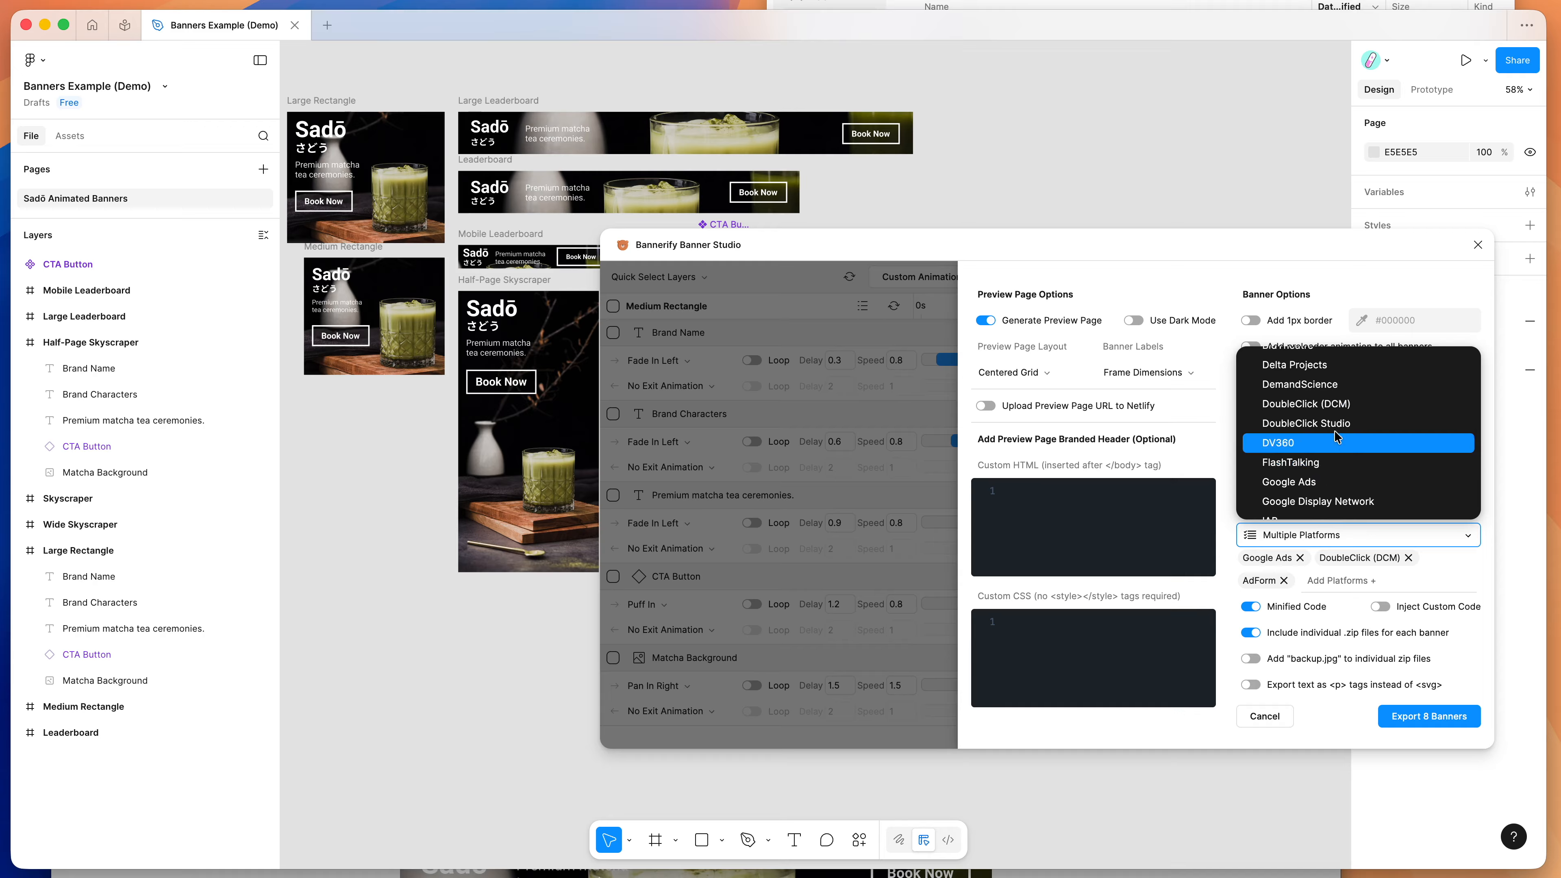
scroll(1327, 436, "down", 3)
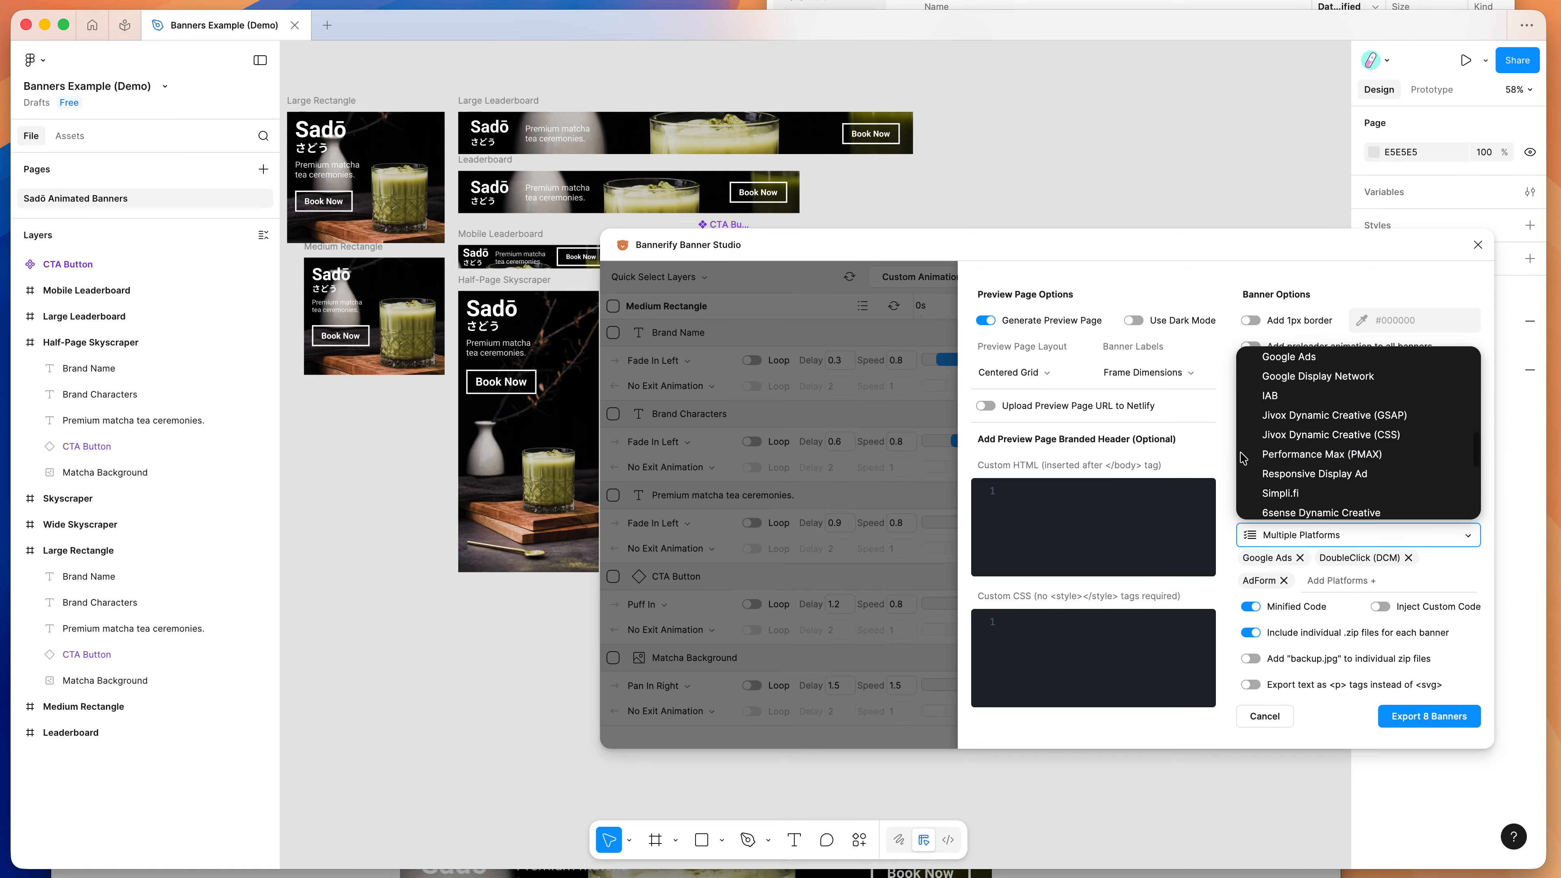
left_click(1226, 469)
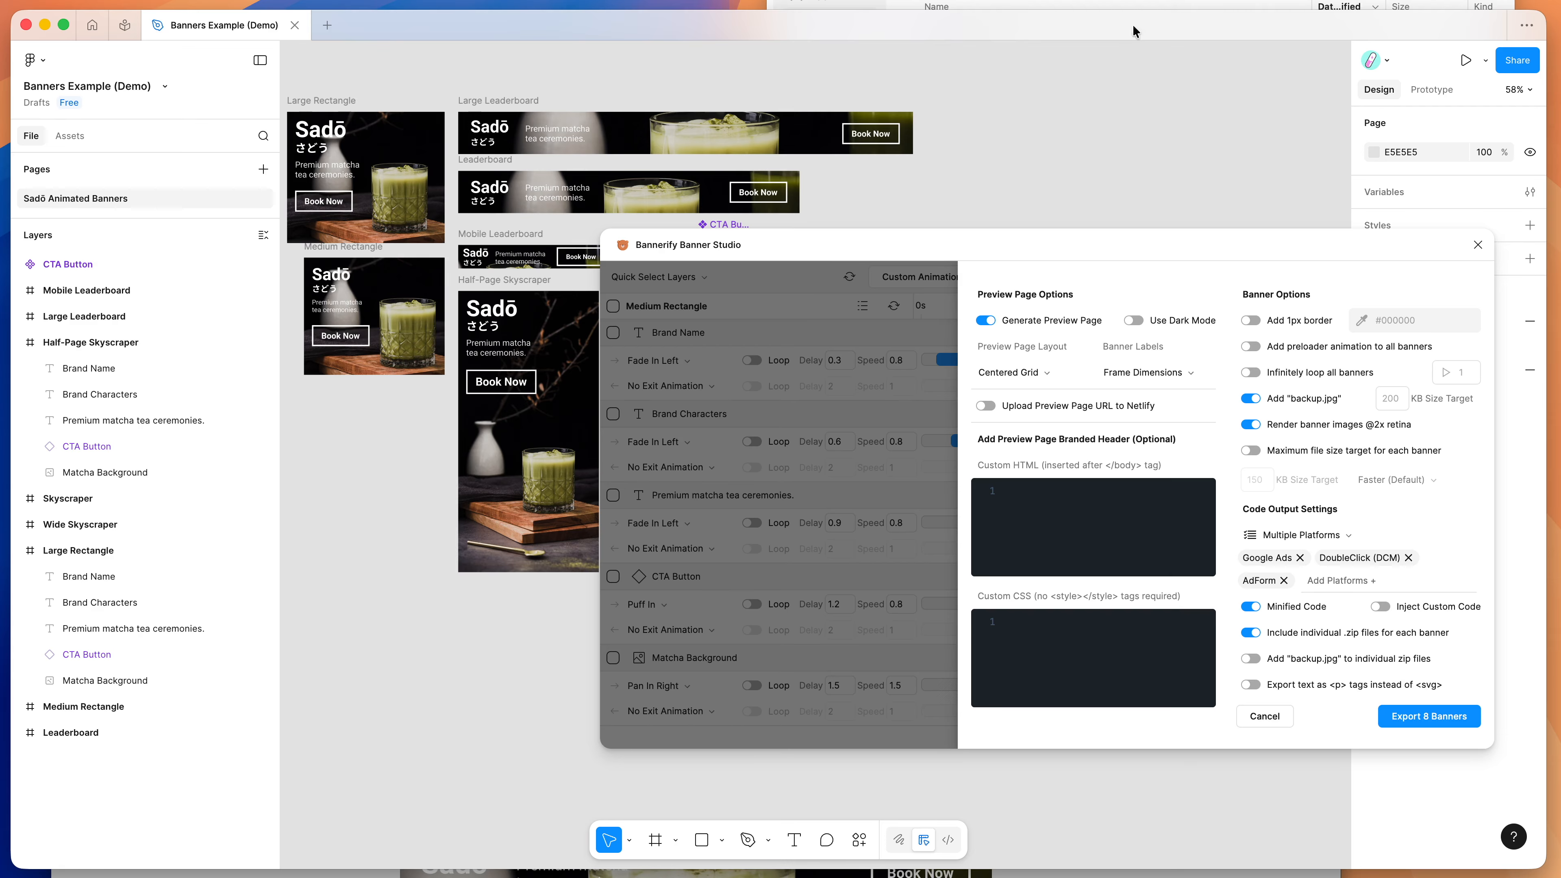
Return to Finder, check the individual zip files in googleads' _zips folder, and collapse it again
left_click(1100, 5)
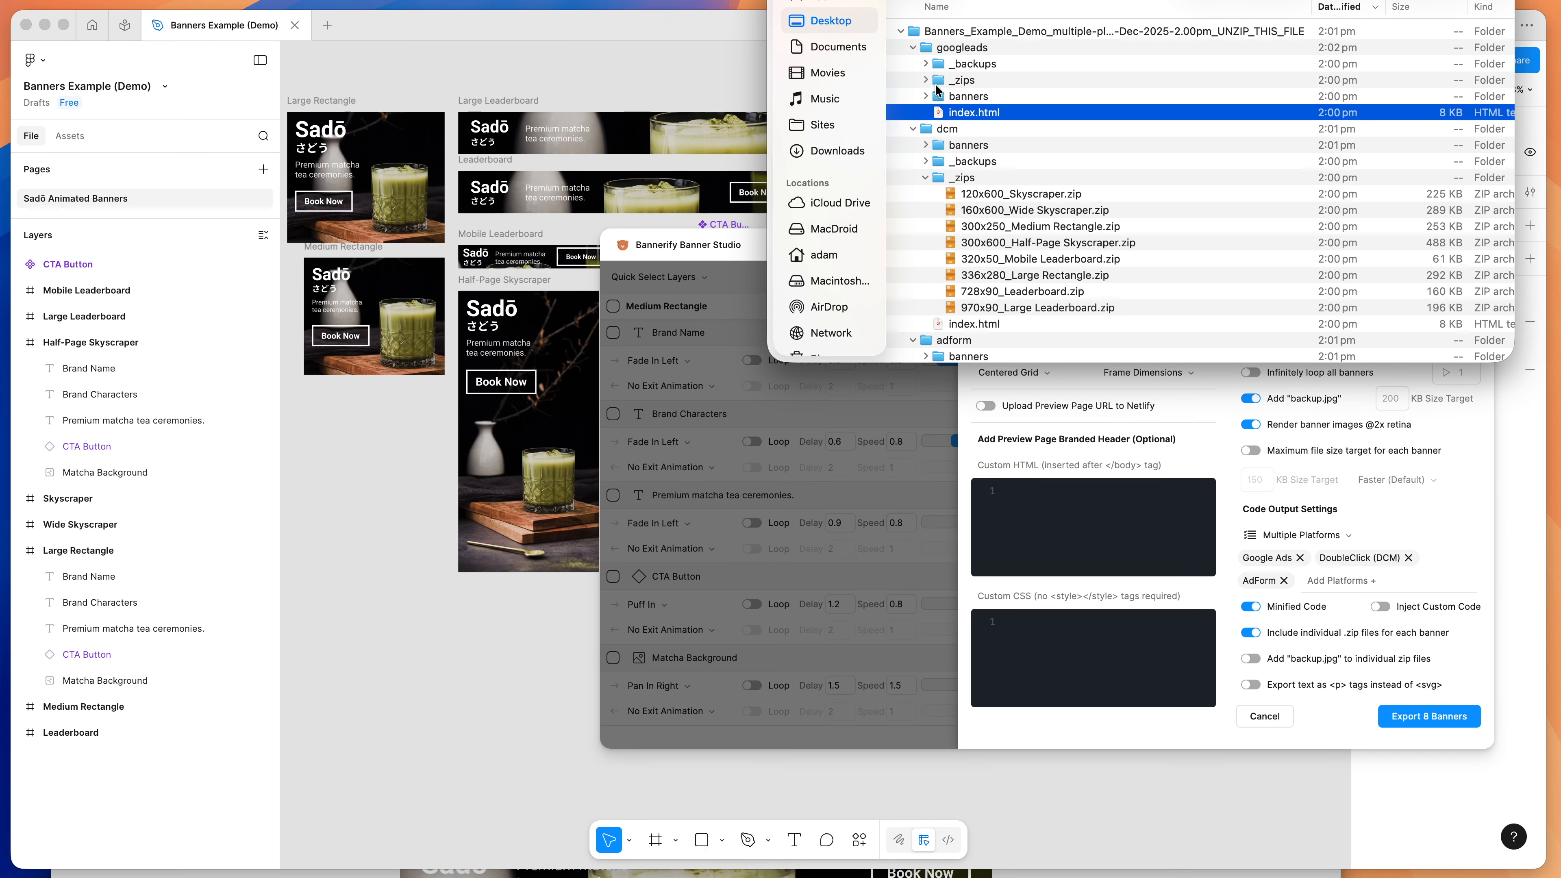
left_click(923, 79)
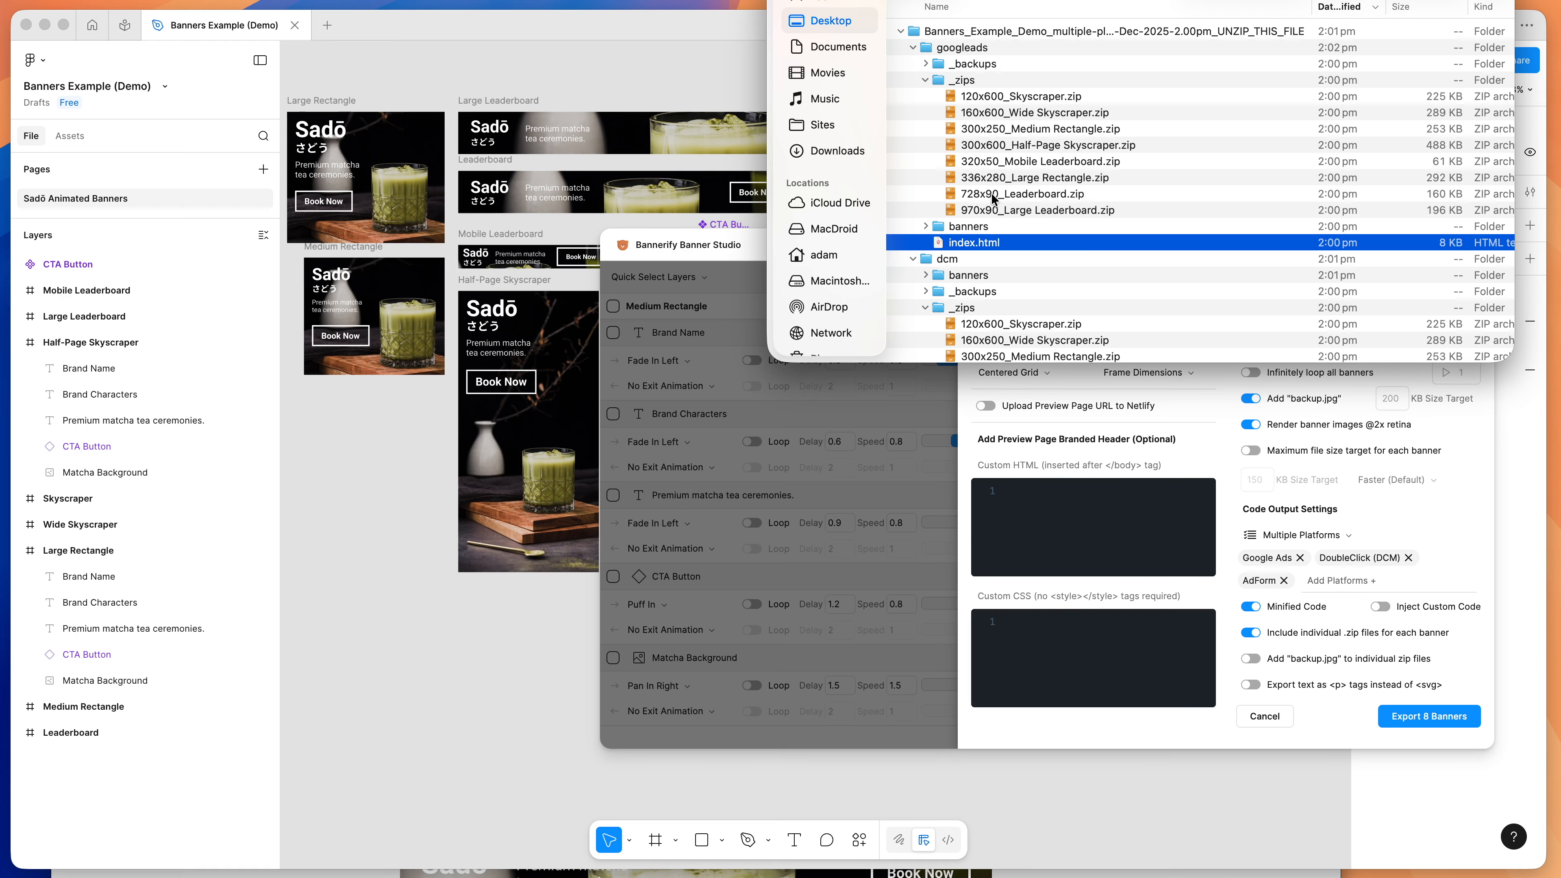
left_click(925, 79)
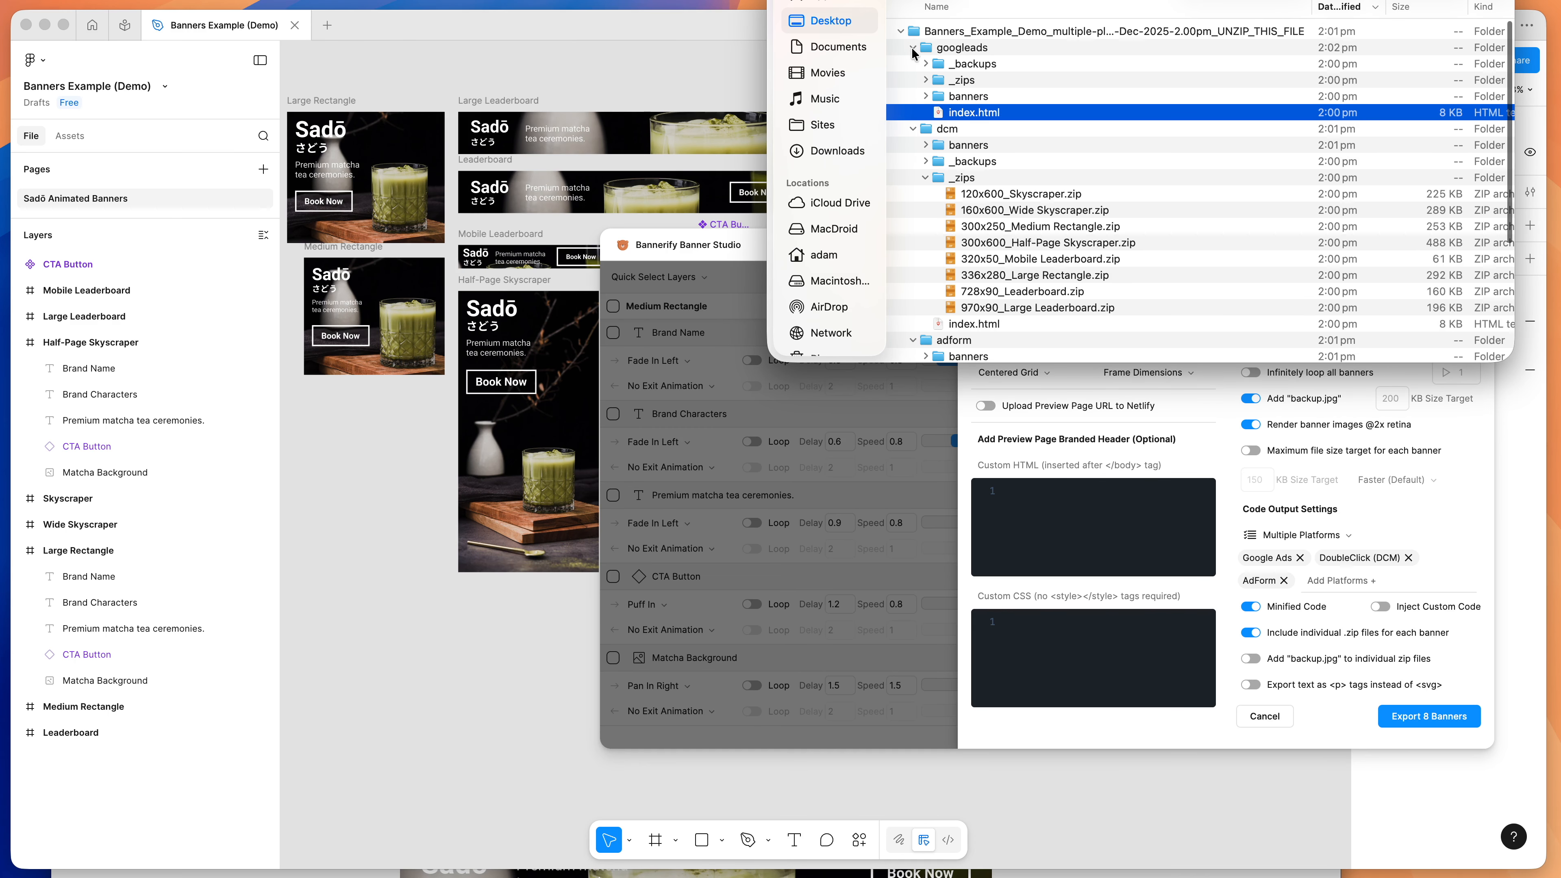
Collapse the googleads, dcm and adform folders and move the Finder window fully into view
left_click(913, 47)
left_click(911, 65)
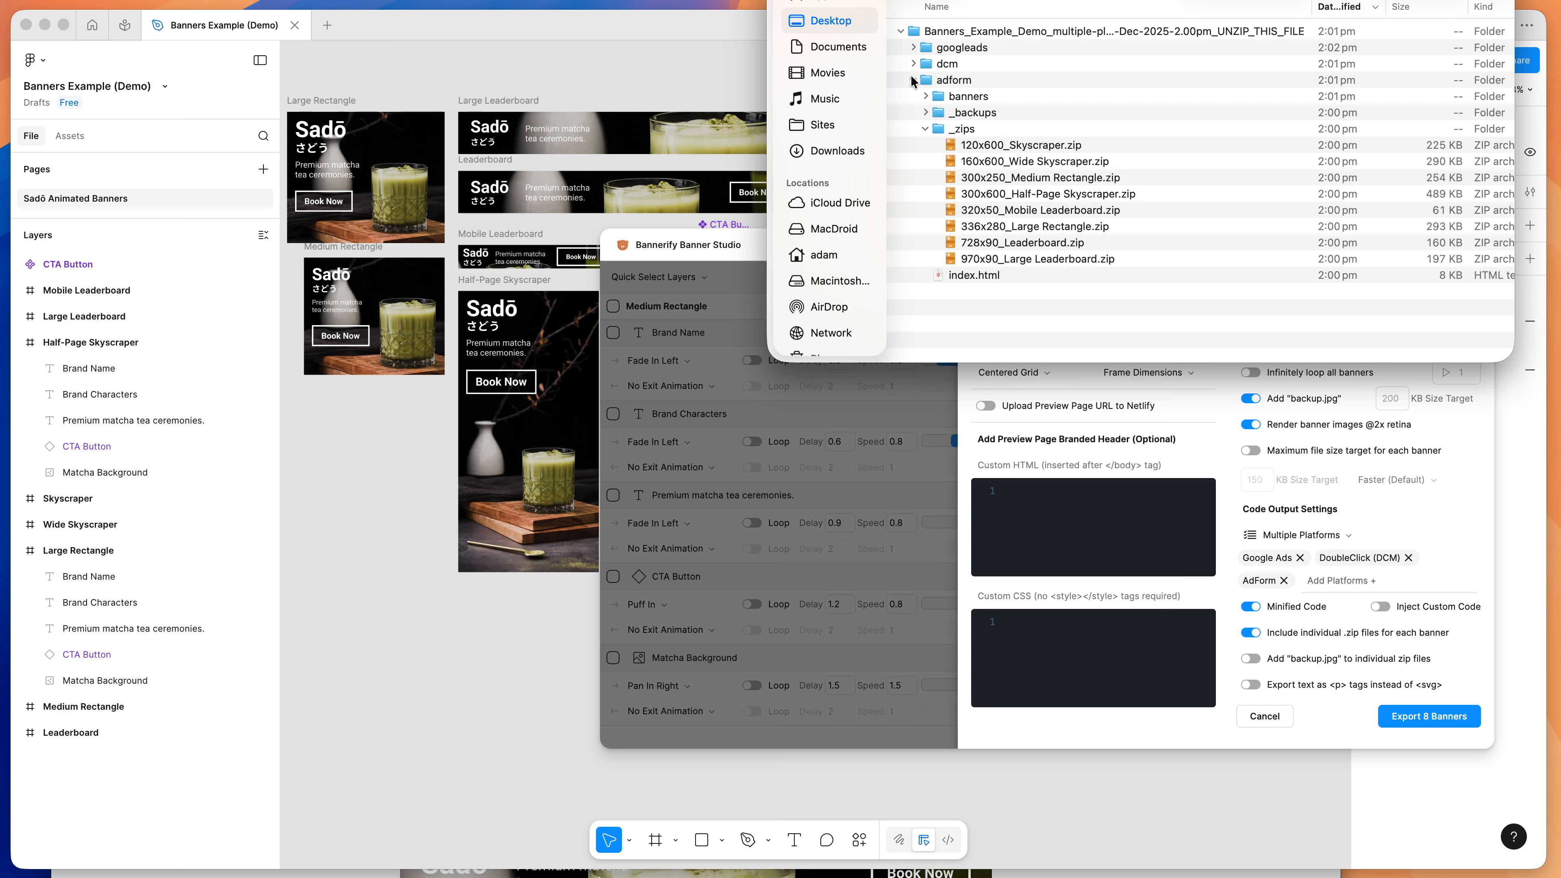
left_click(911, 77)
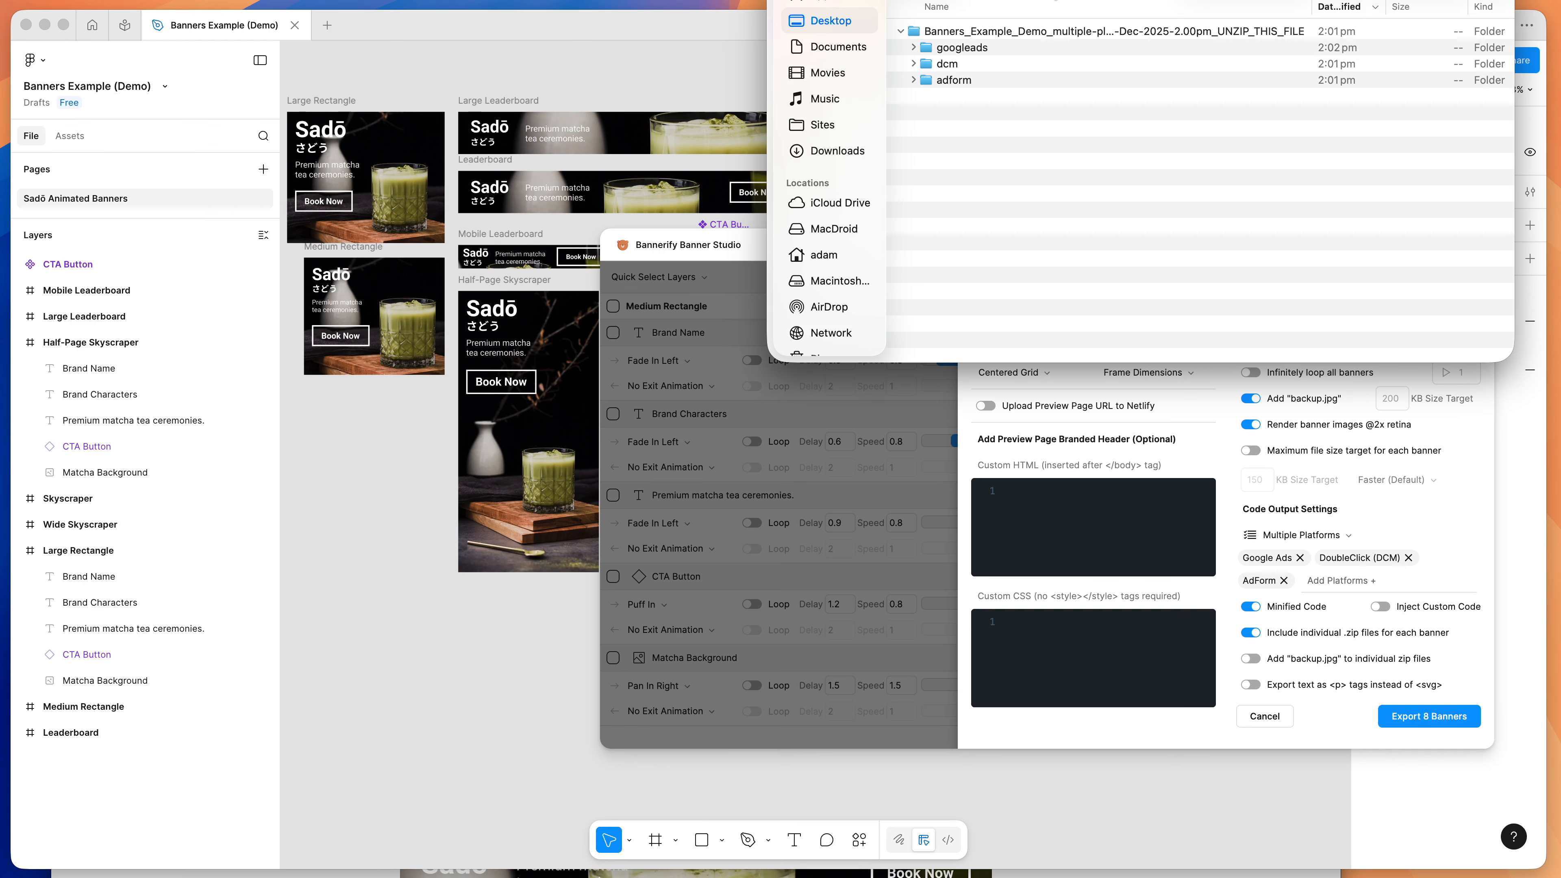
left_click_drag(1059, 1, 1067, 39)
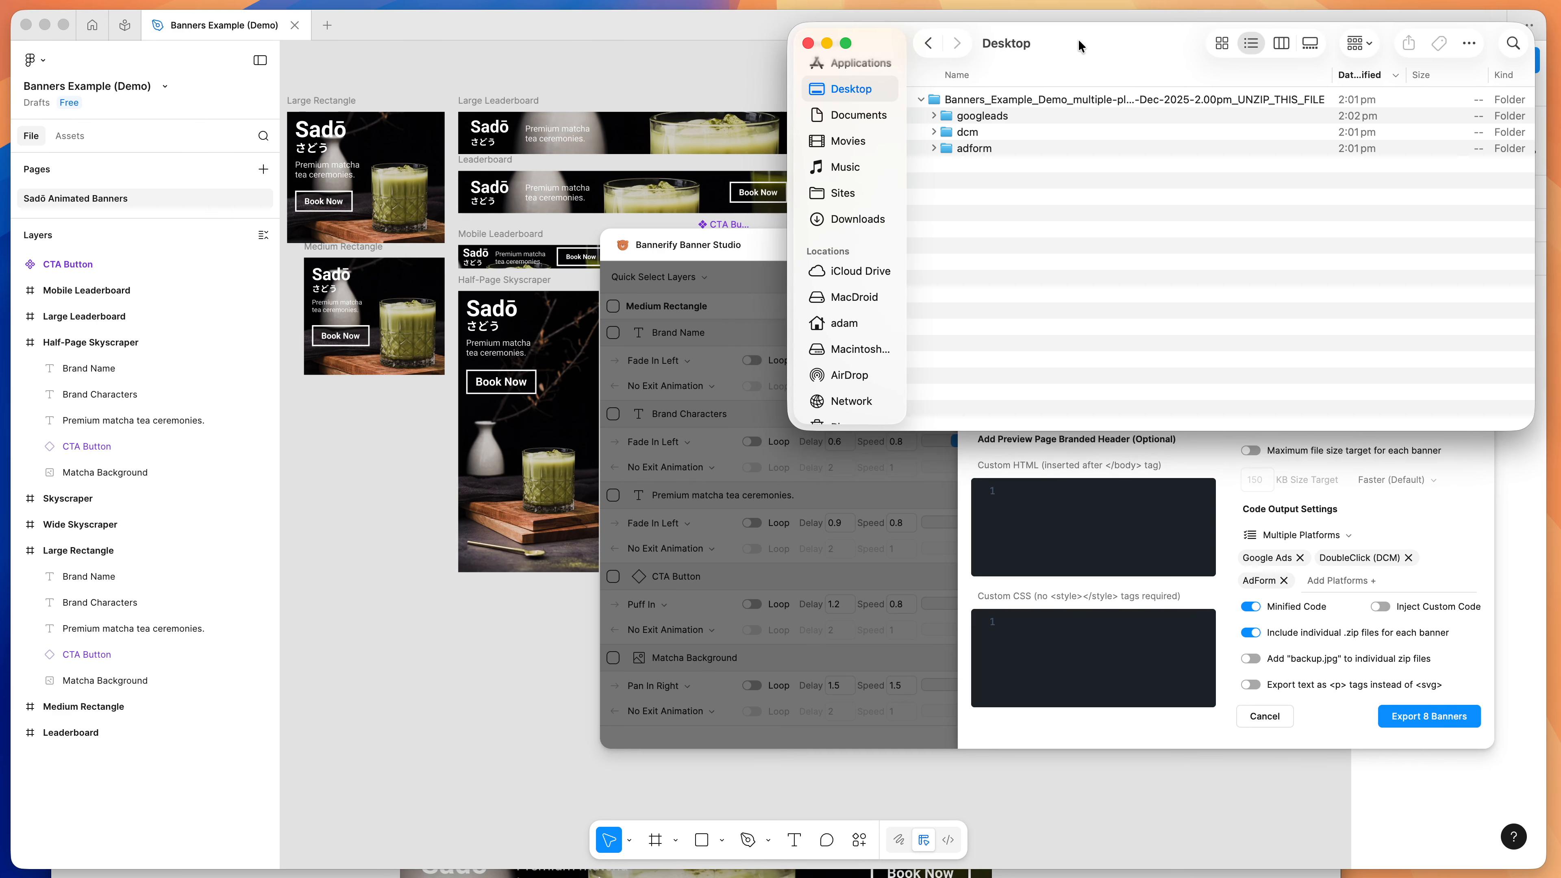
Highlight the dcm and adform folders, clear the selection, and switch back to Bannerify's export settings in Figma
left_click_drag(1023, 209, 1002, 138)
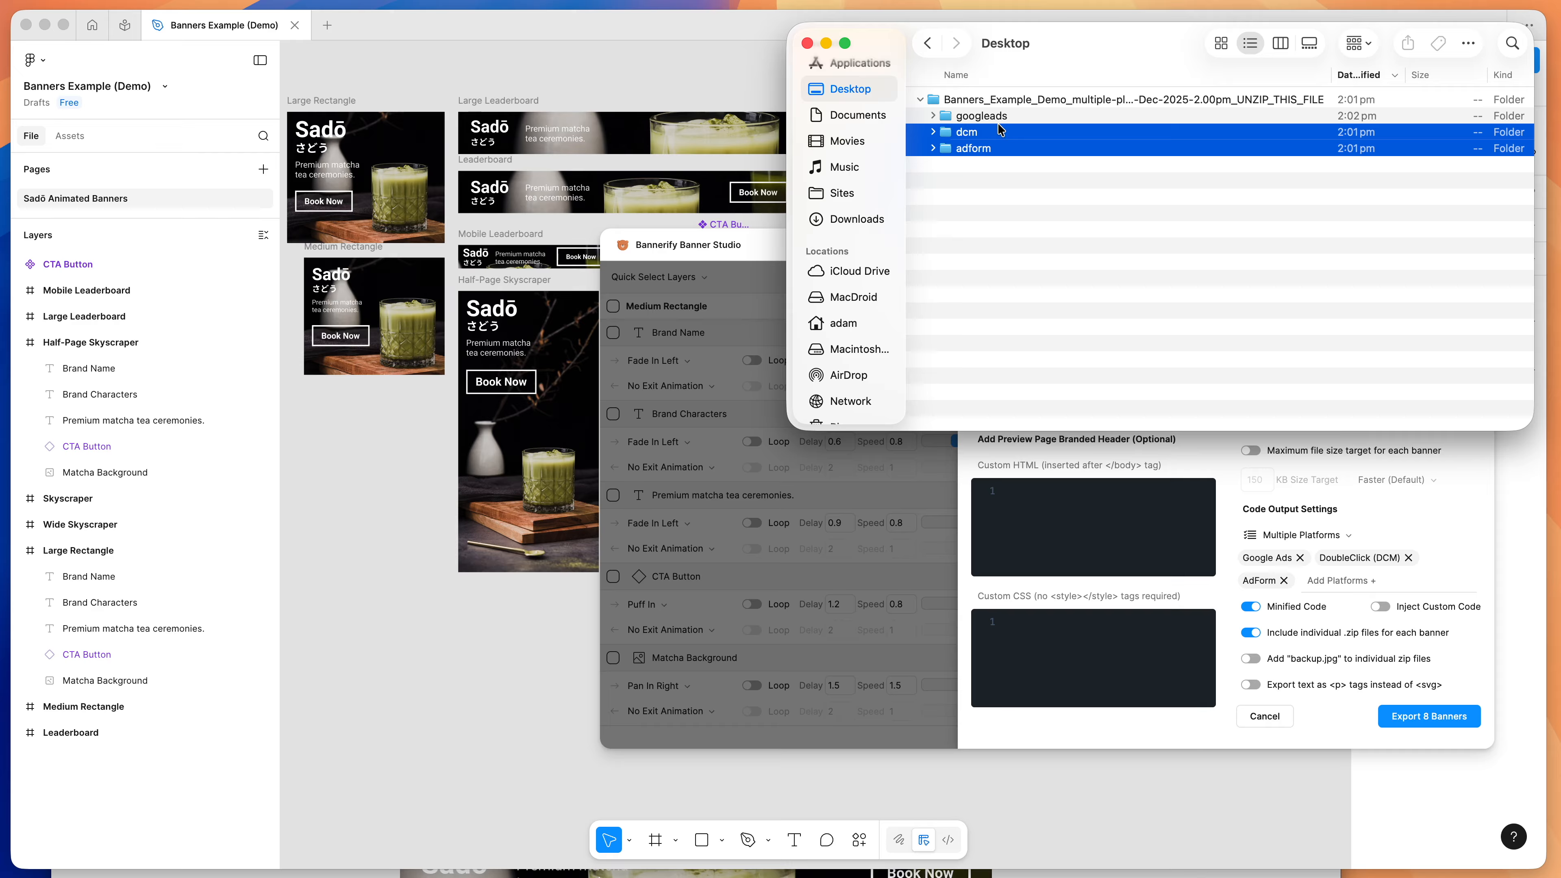
left_click(998, 183)
left_click(755, 240)
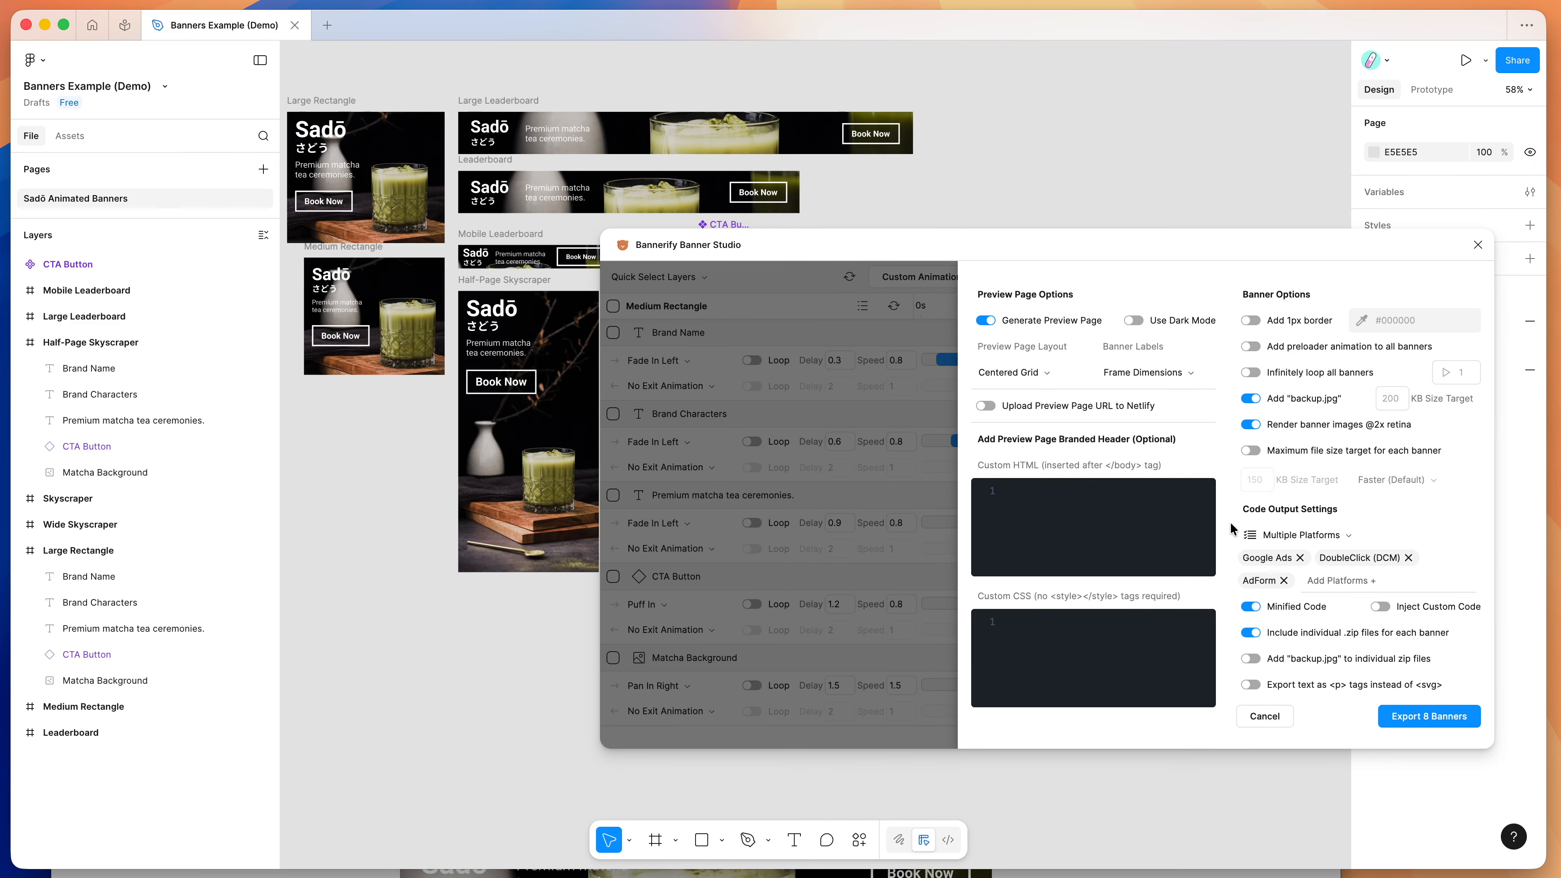